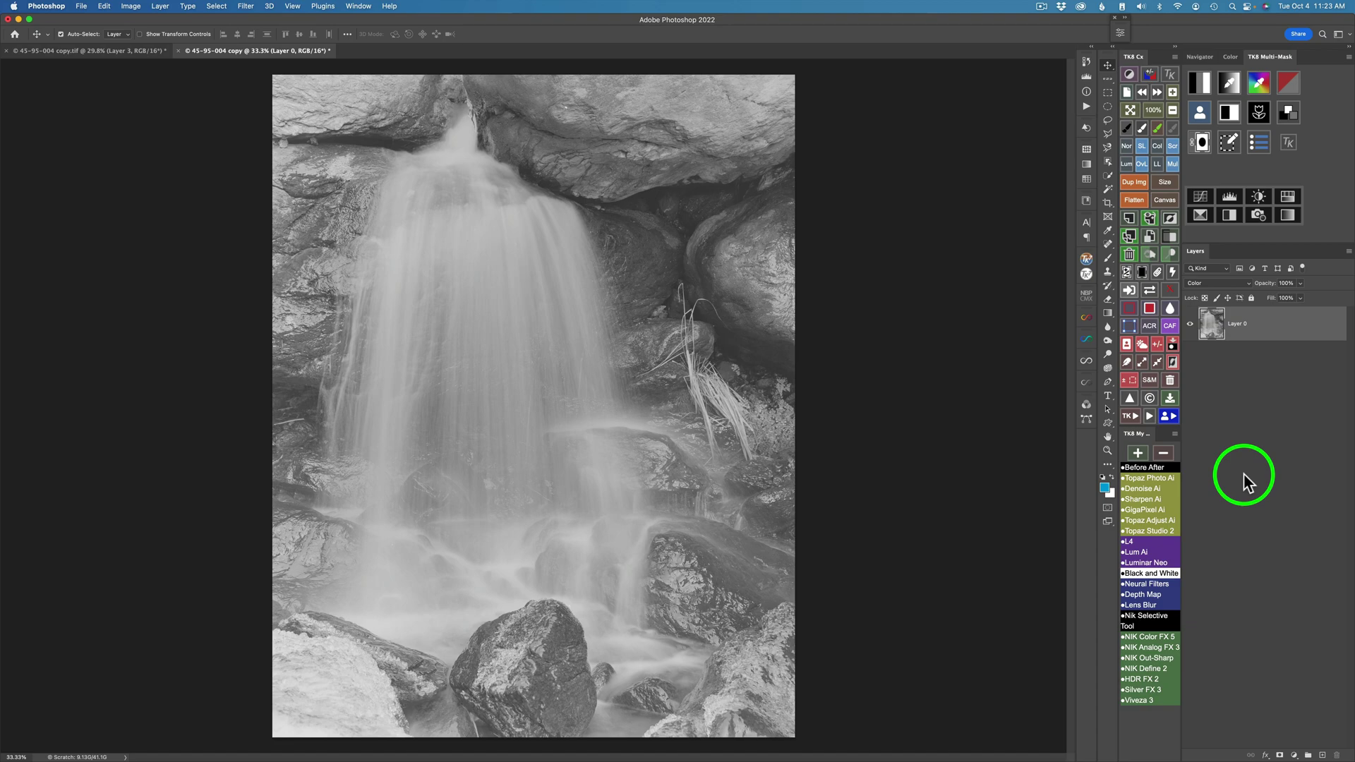
- Add an unmasked Curves adjustment layer above Layer 0, set its blend mode to Multiply, and duplicate it twice
left_click(1201, 197)
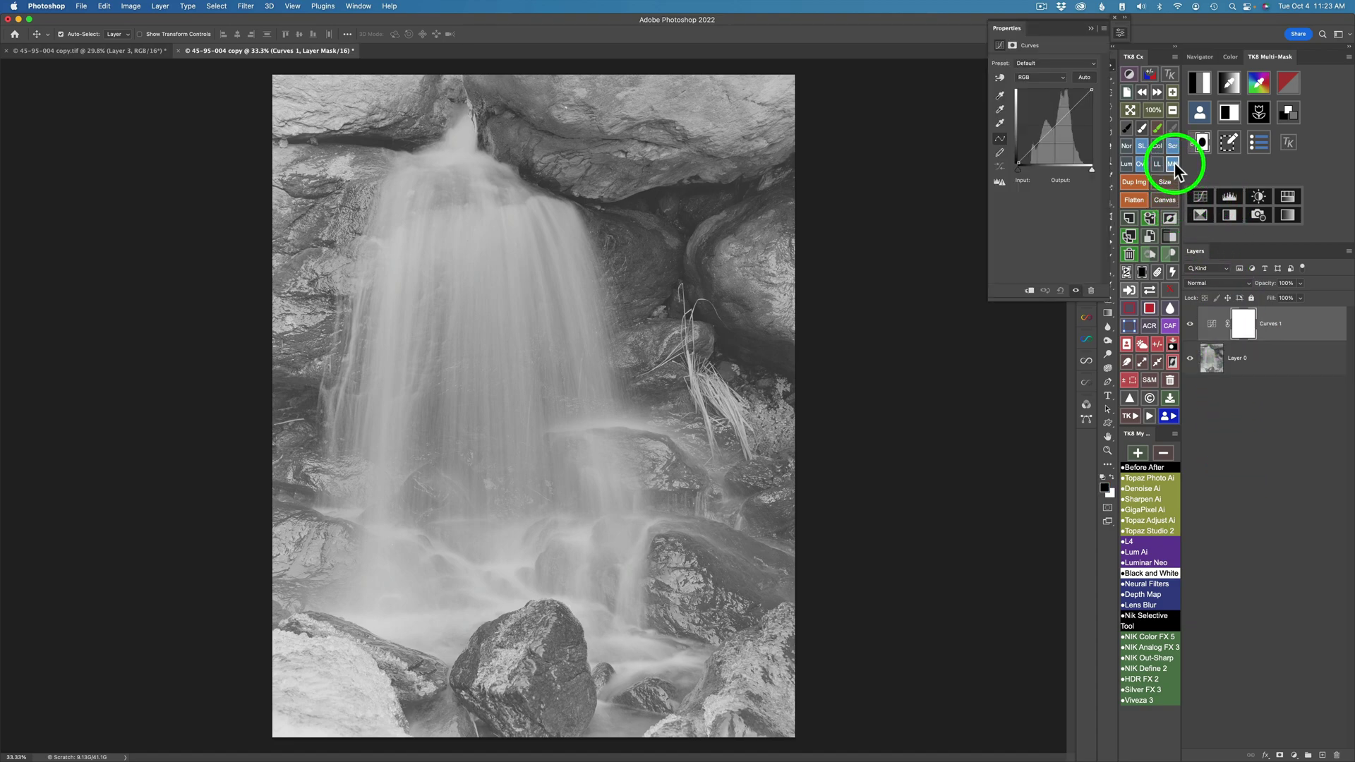
left_click(1174, 165)
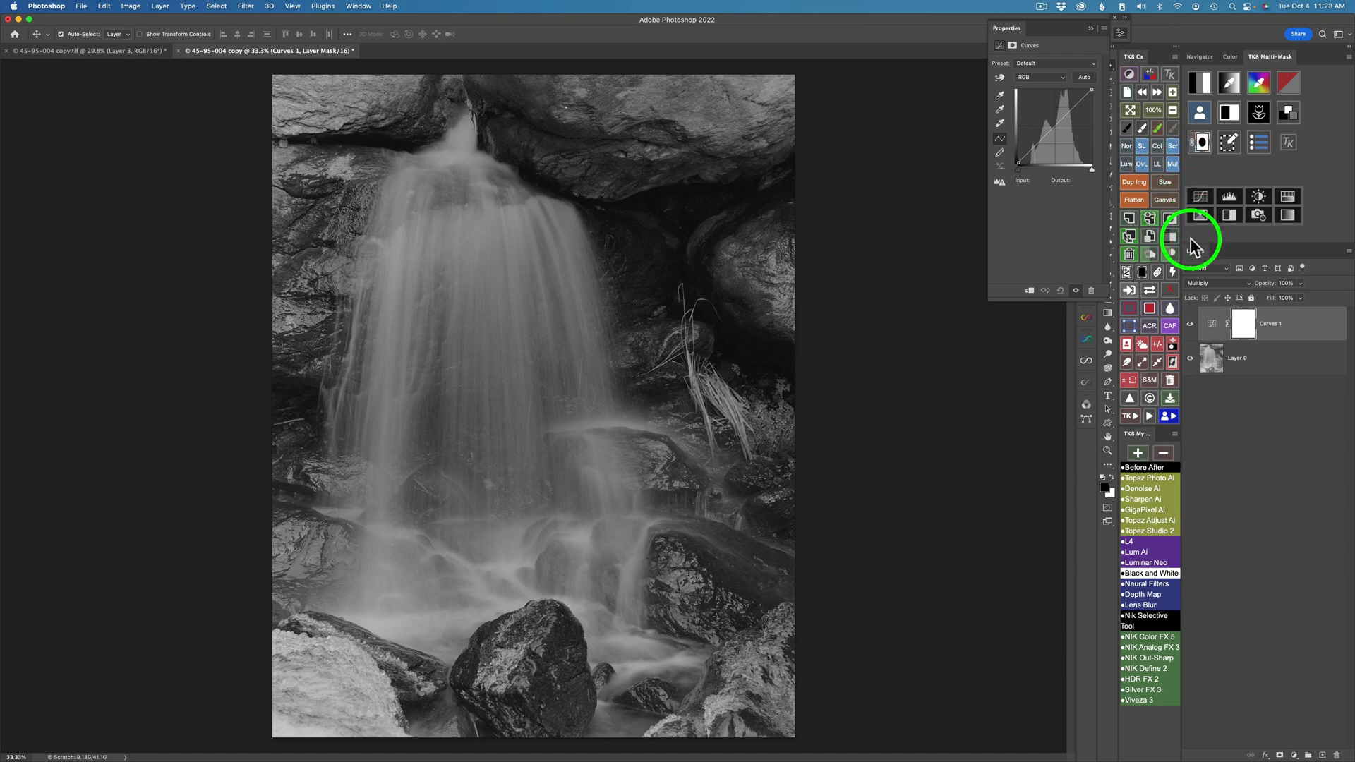
left_click(1130, 236)
left_click(1131, 237)
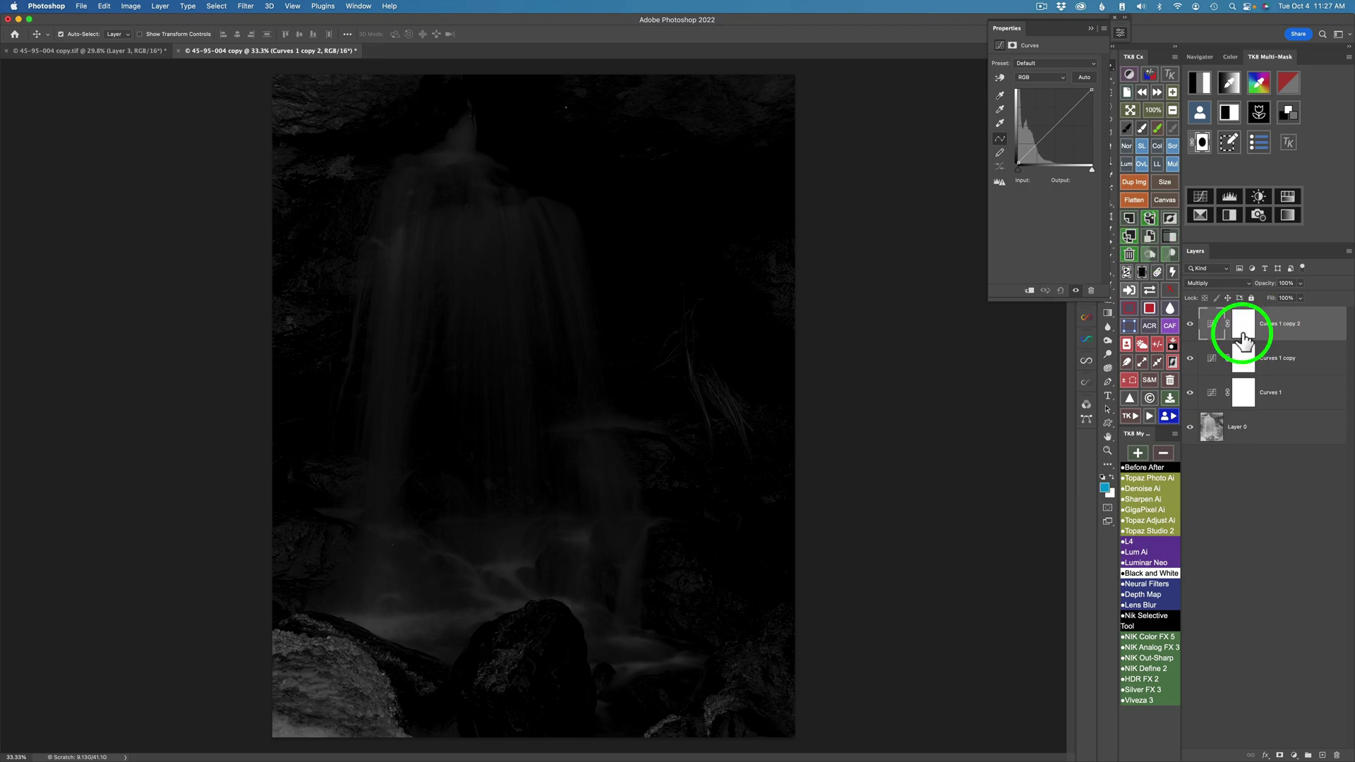
- Delete the three unmasked Curves layers above Layer 0
left_click(1129, 253)
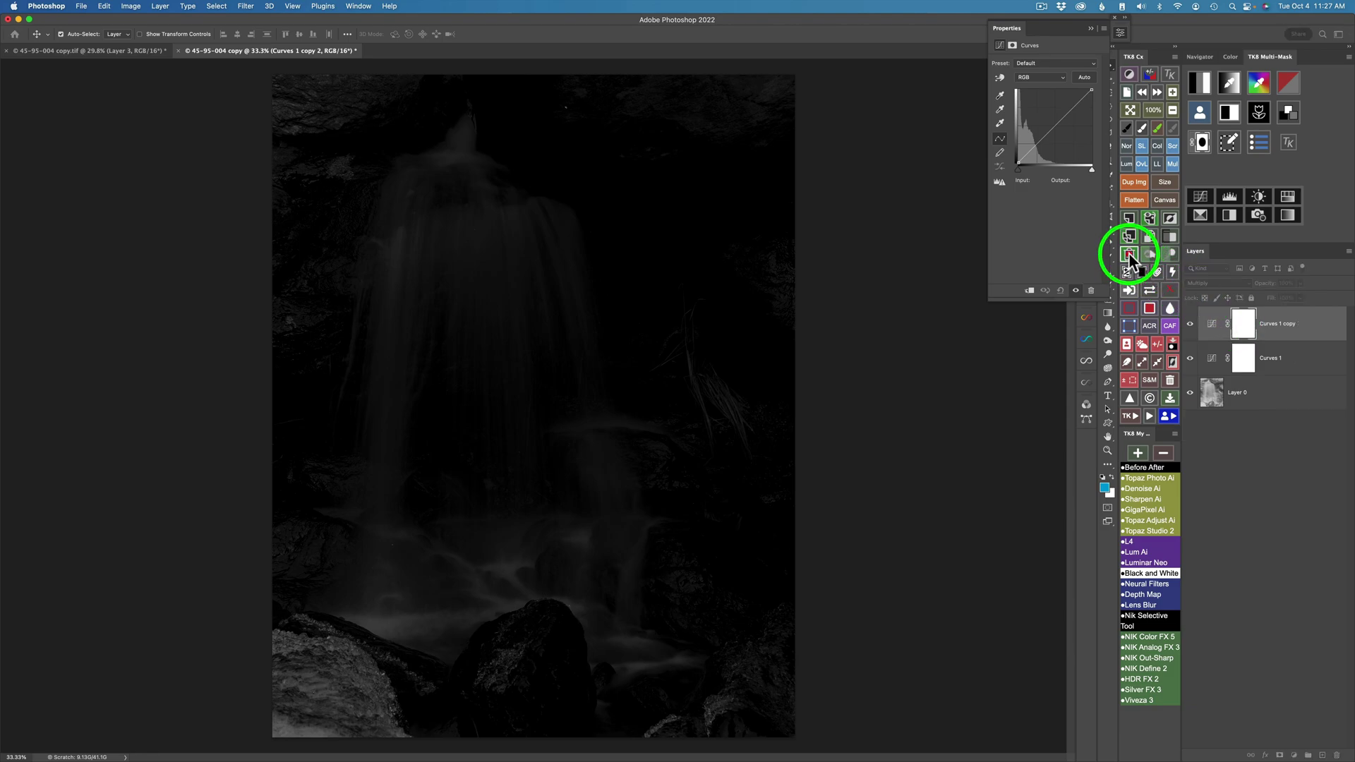
left_click(1129, 253)
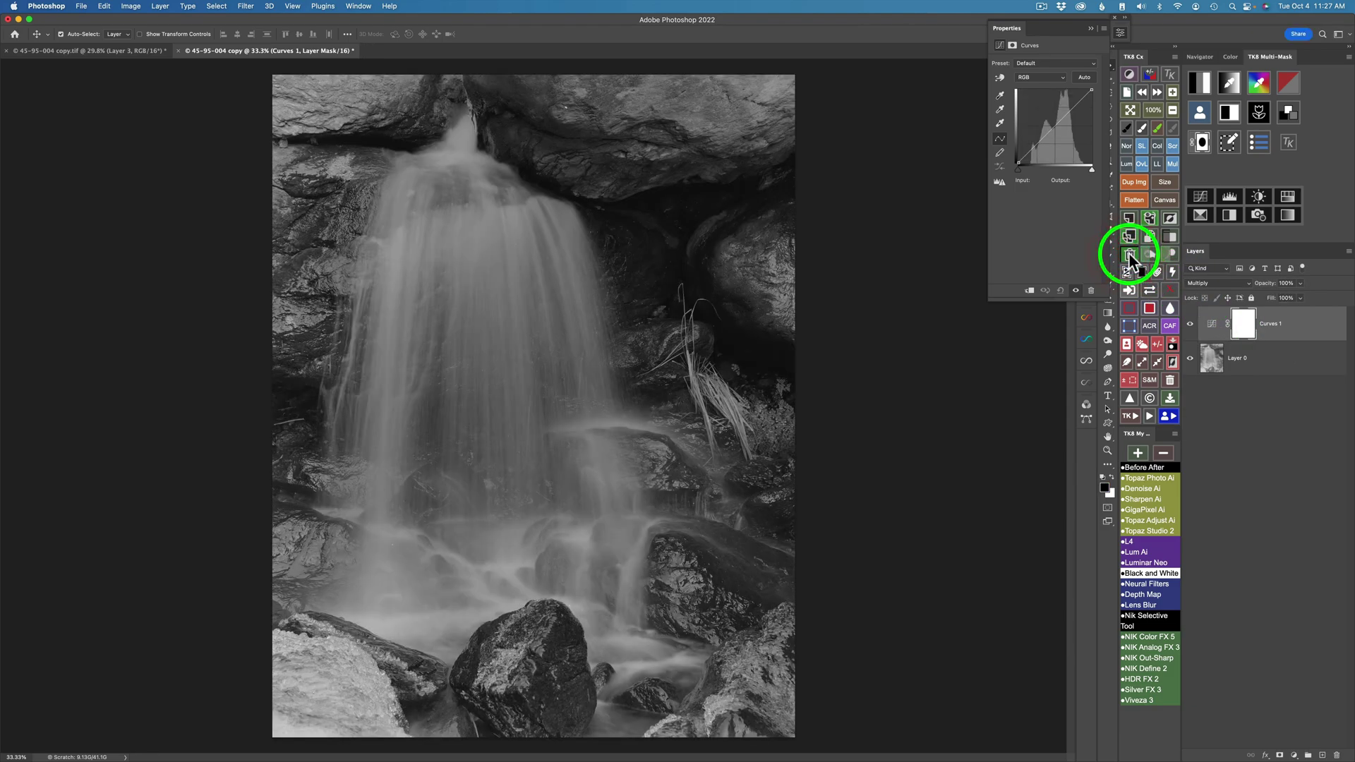
left_click(1128, 252)
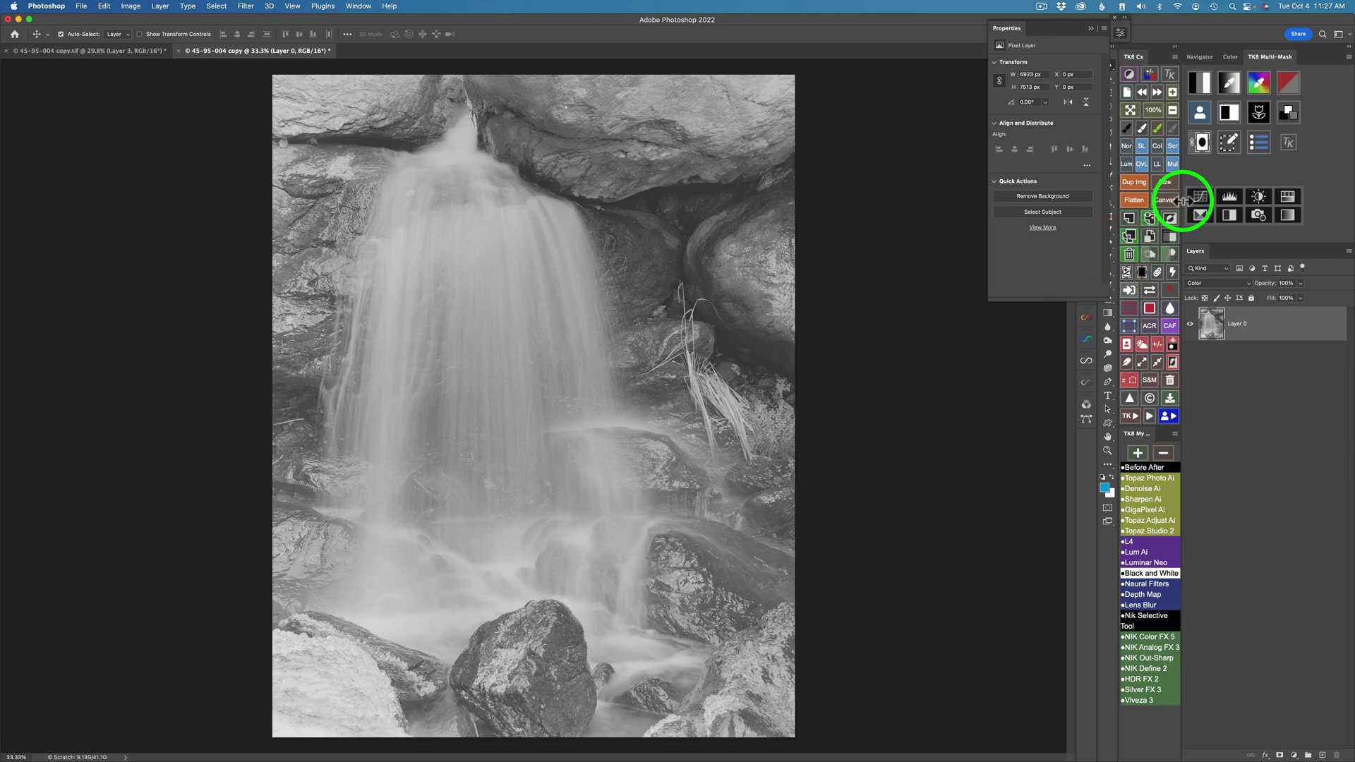
- Build a Midtones 3 luminosity mask from the RGB image and apply it to a new Curves adjustment layer
left_click(1200, 82)
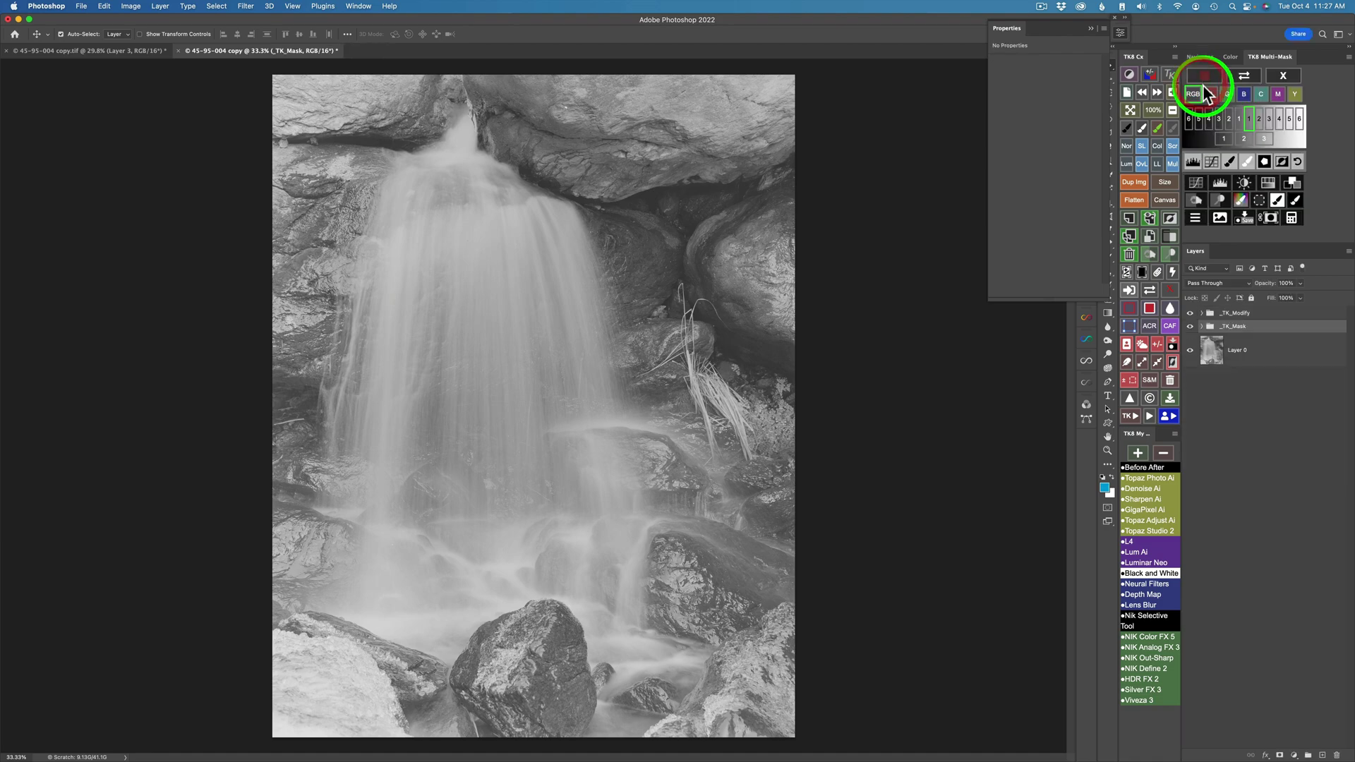
left_click(1265, 139)
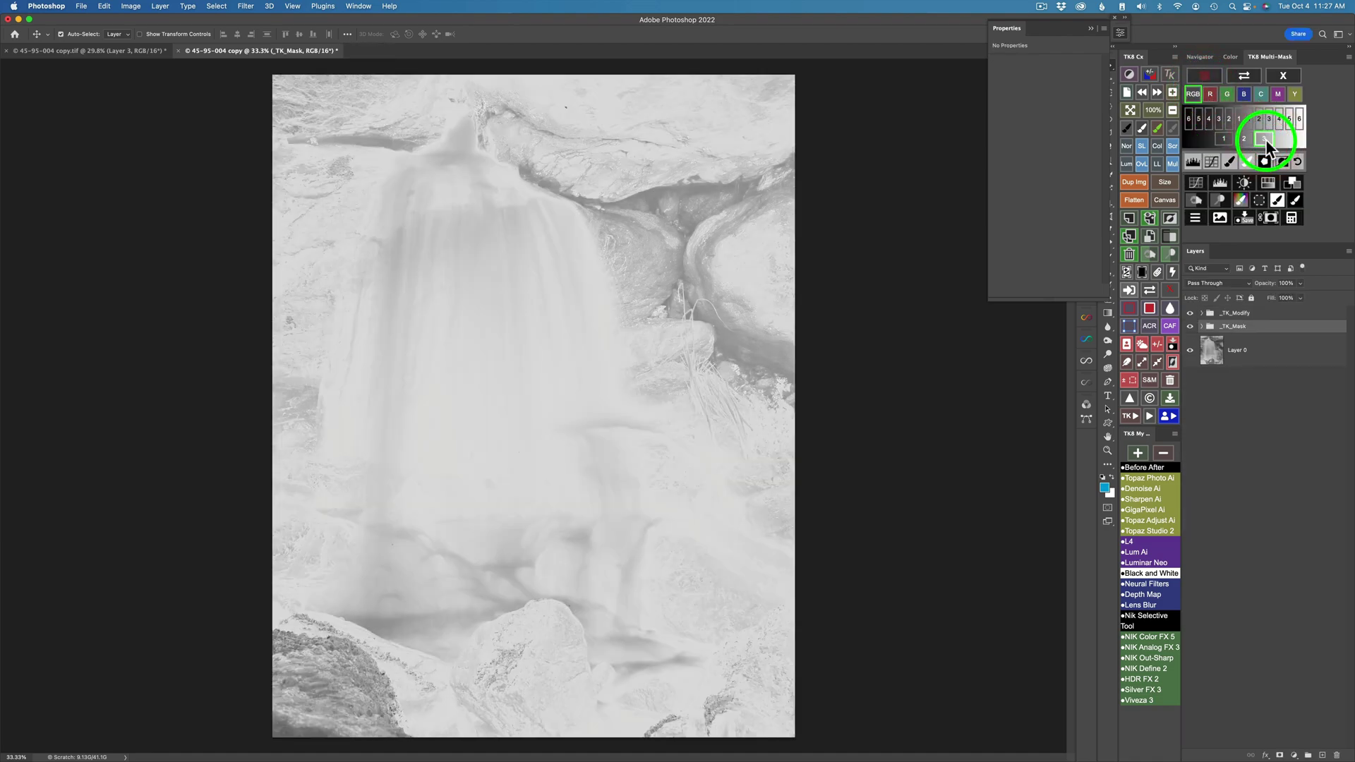
left_click(1200, 181)
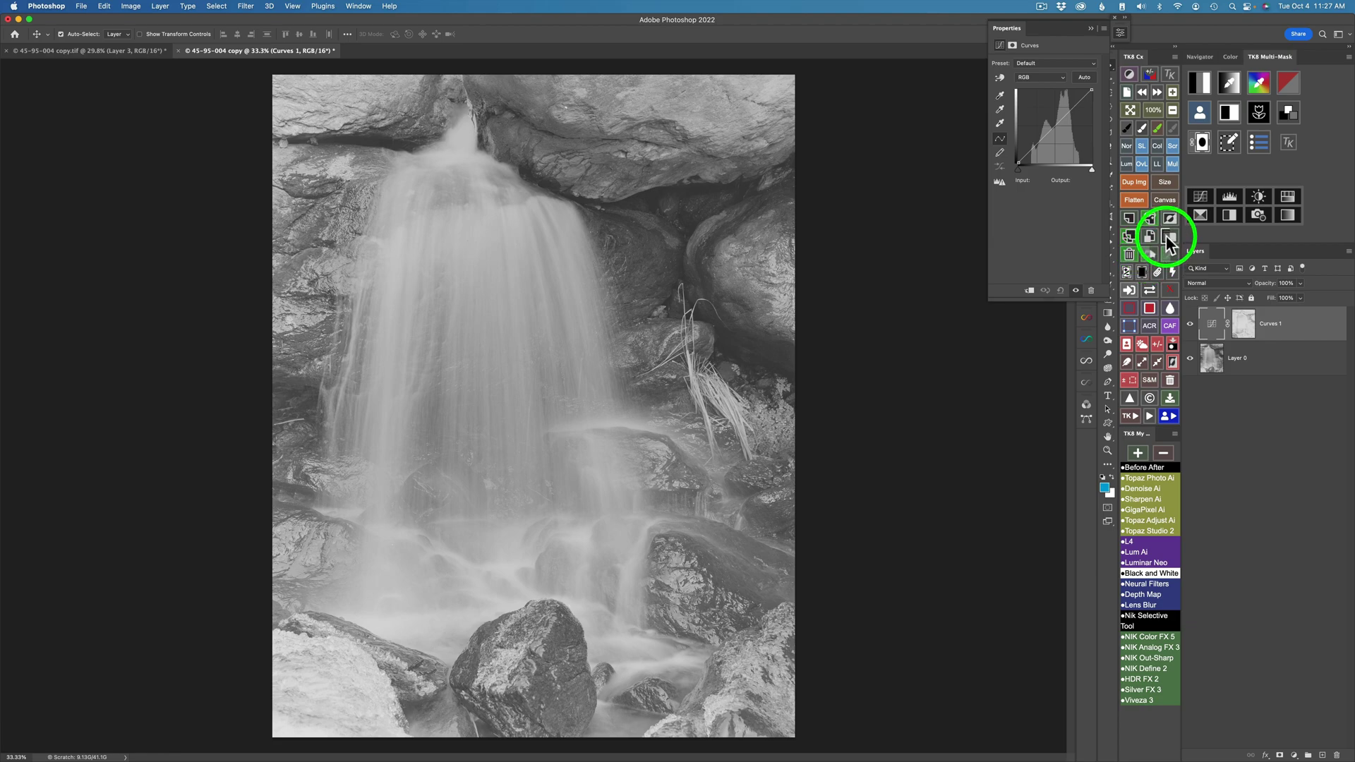
- Set the masked Curves layer to Multiply blend mode and duplicate it twice
left_click(1173, 164)
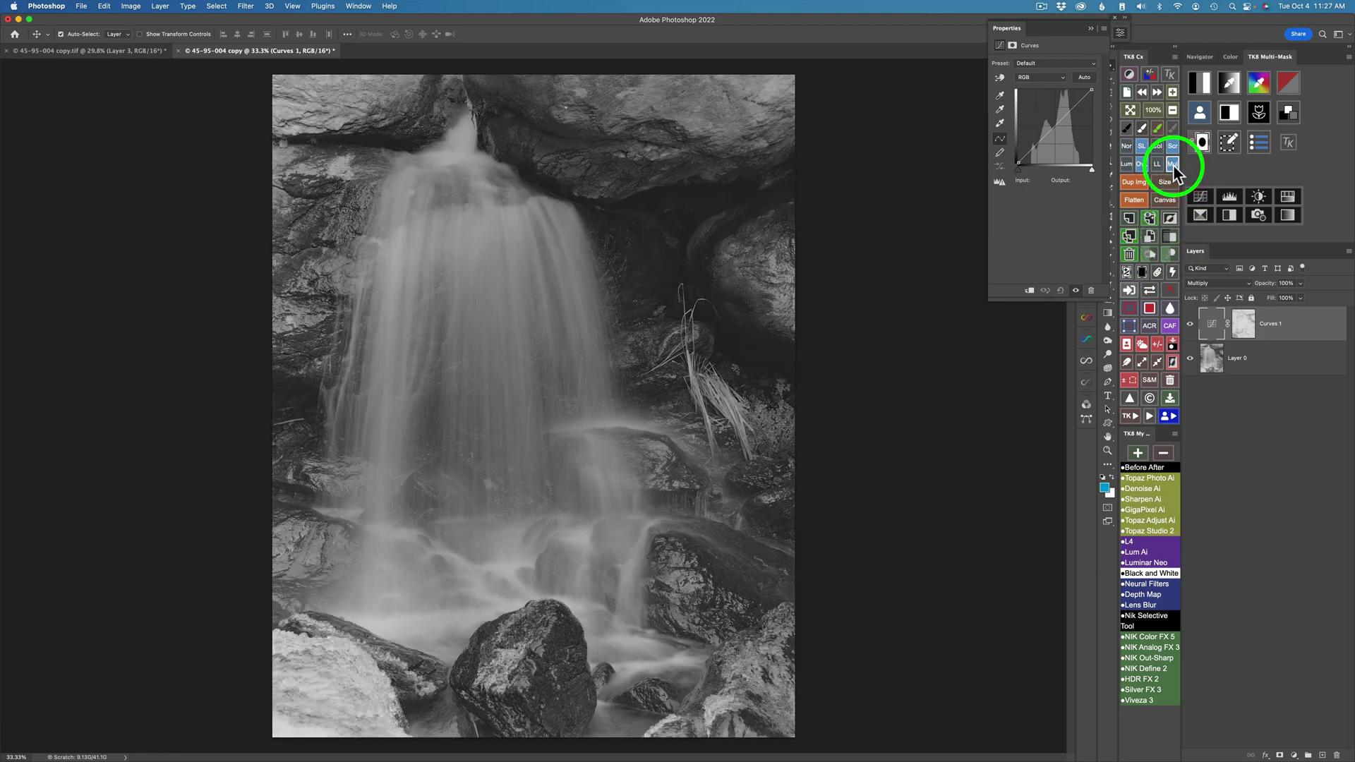
left_click(1130, 238)
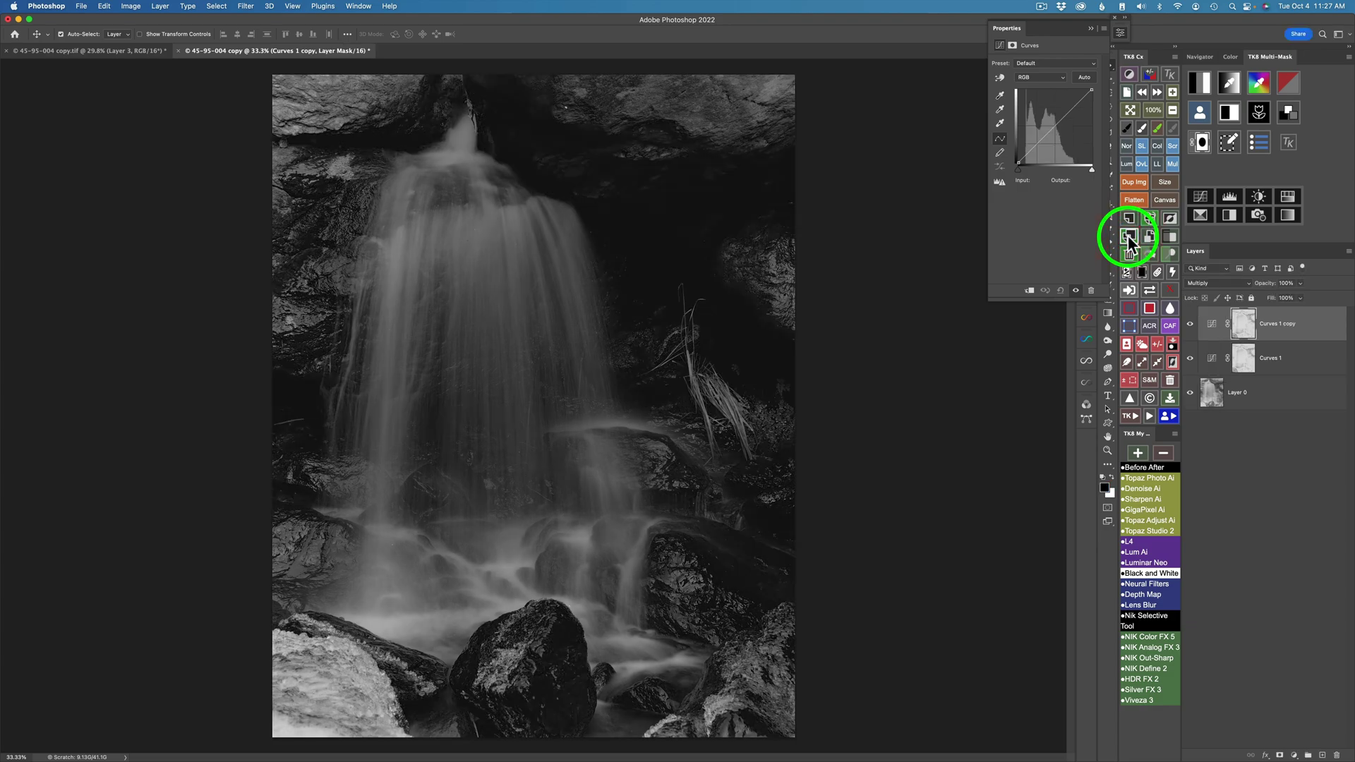
left_click(1130, 238)
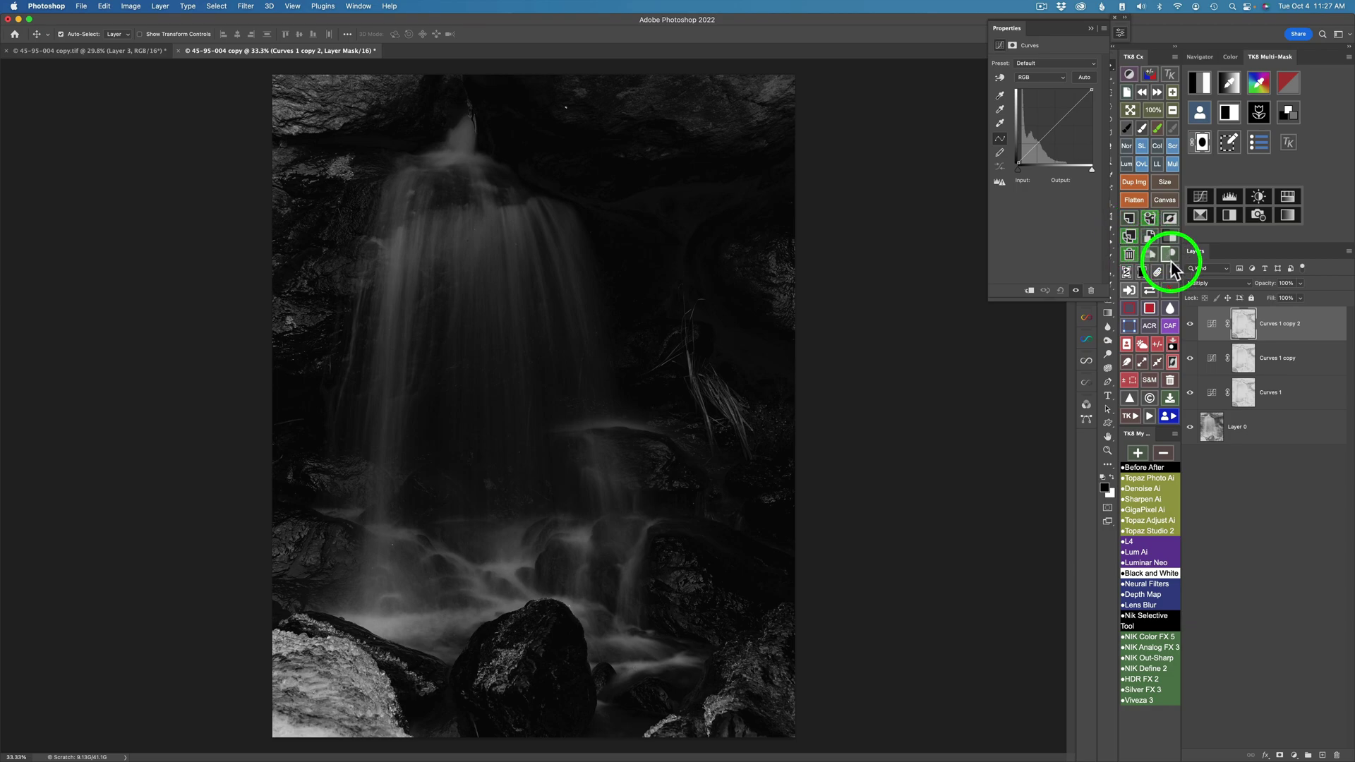
- Hide the topmost Curves copy to compare the darkening, and delete all three masked Curves layers above Layer 0
left_click(1191, 323)
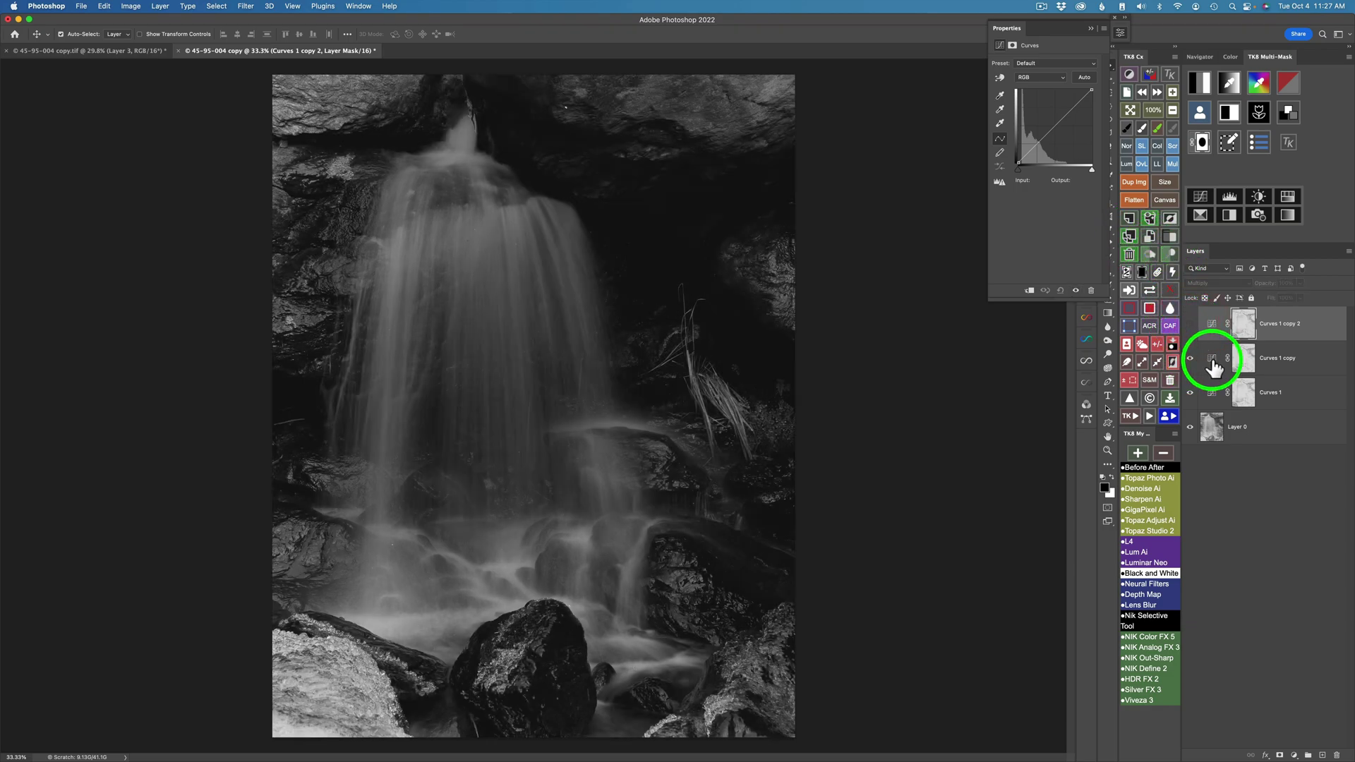
left_click(1210, 360)
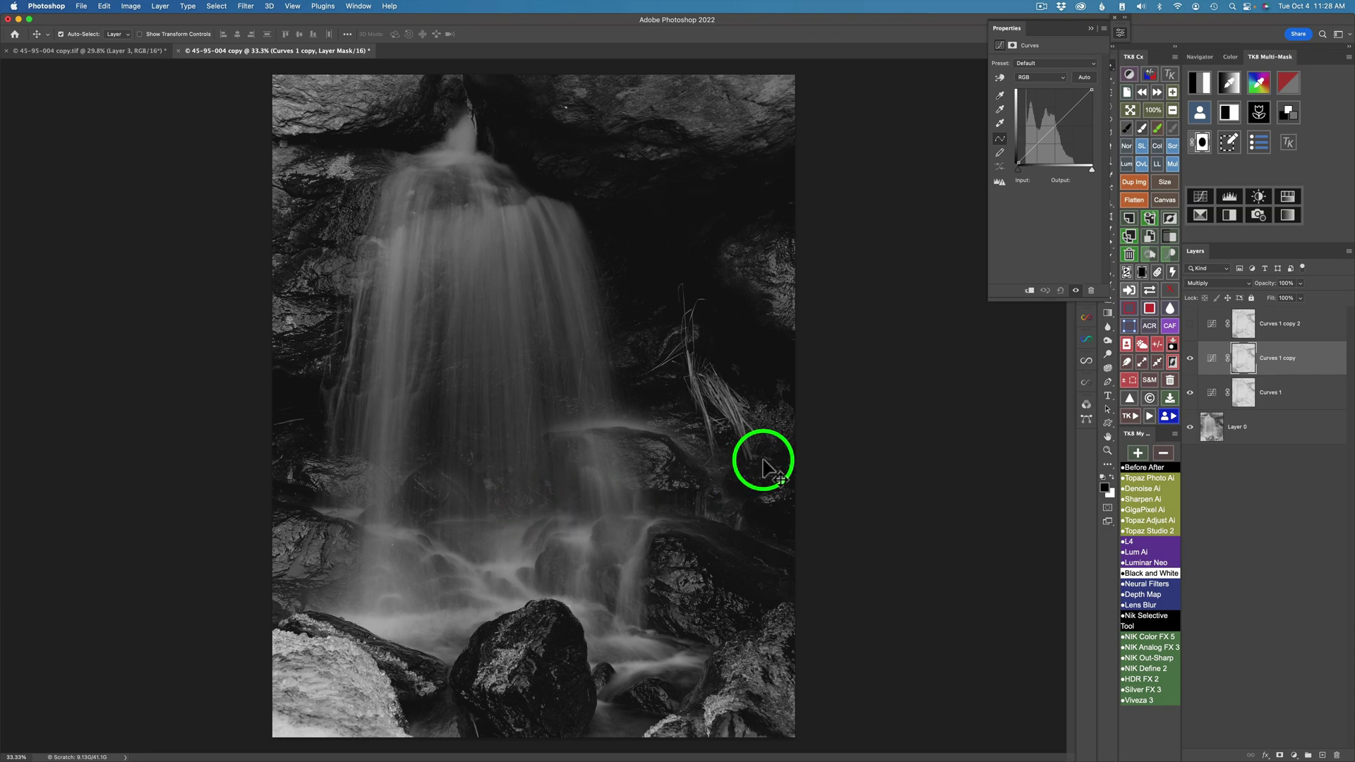
left_click(1212, 323)
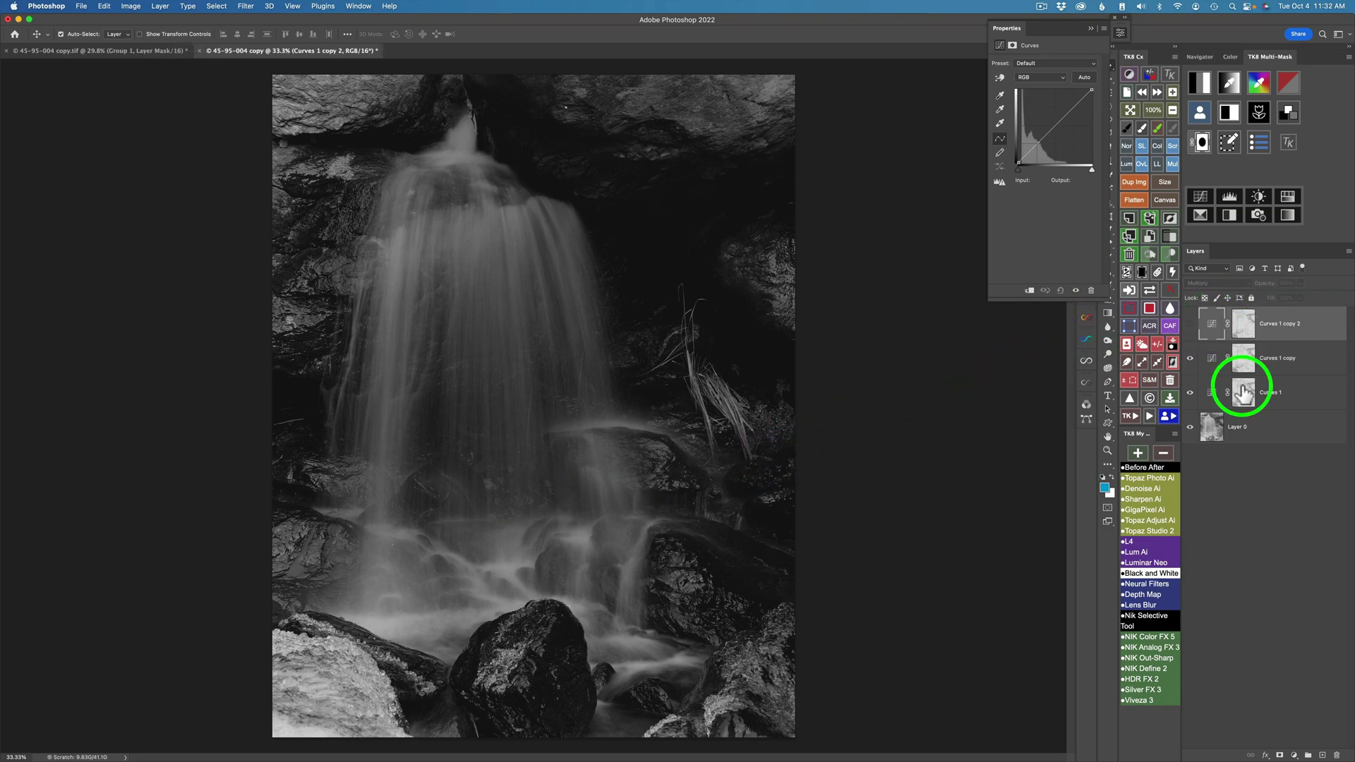
left_click(1129, 253)
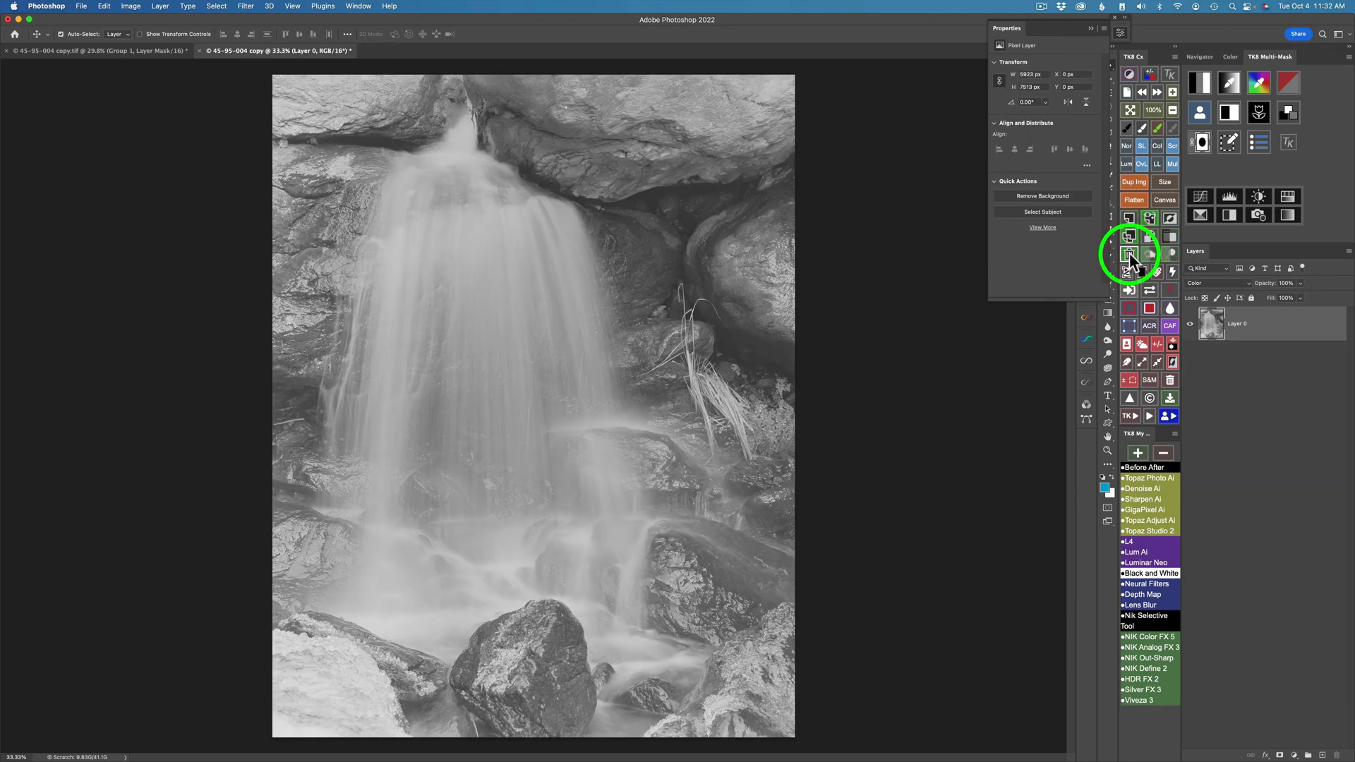
left_click(1255, 329)
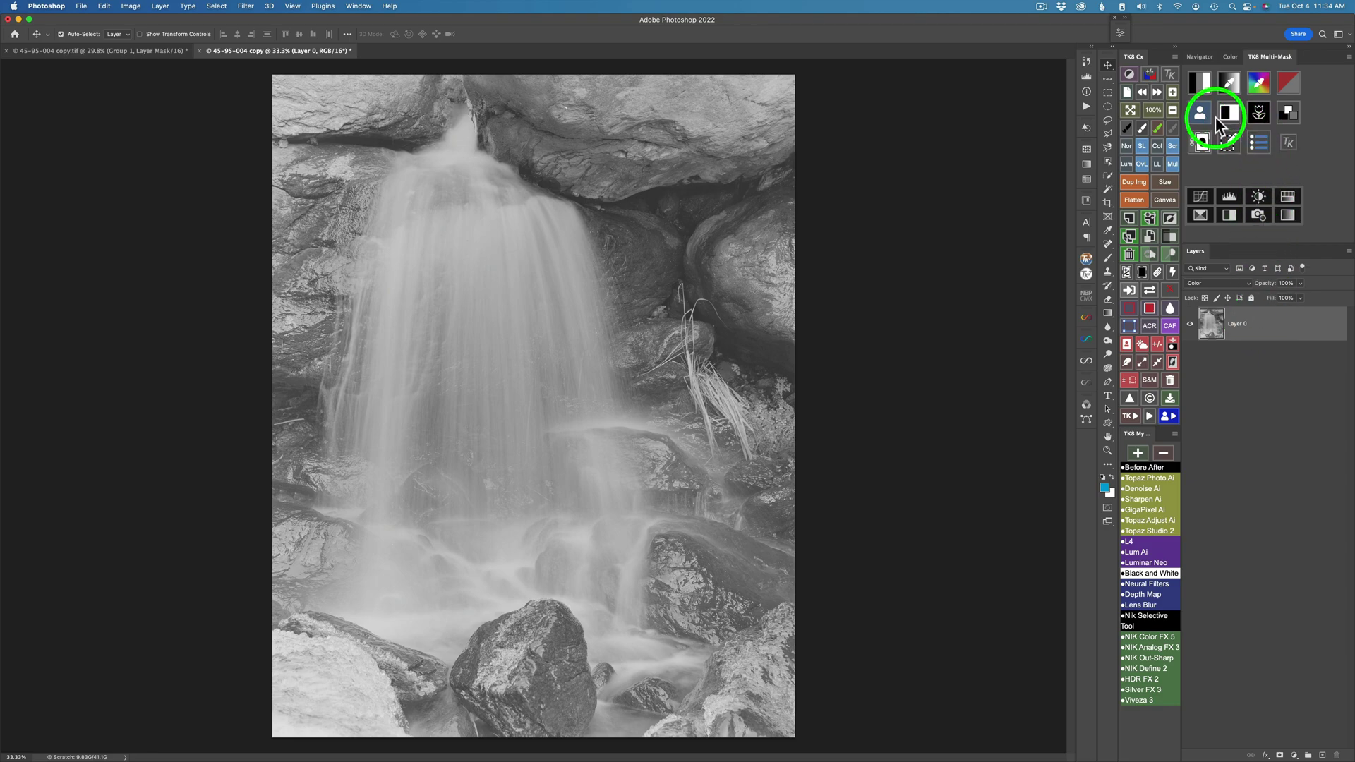
- Build a Midtones 3 luminosity mask and apply it to a new Color Grading layer above Layer 0
left_click(1201, 79)
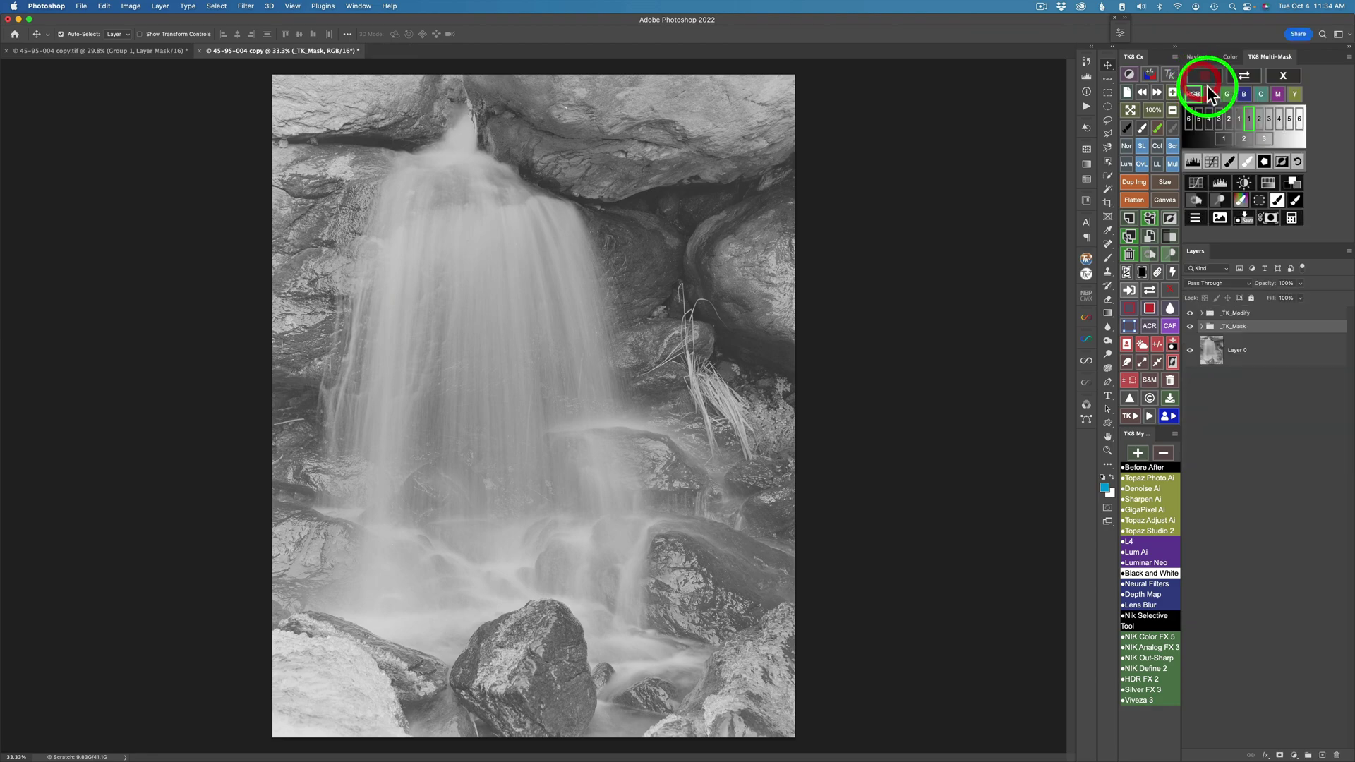
left_click(1264, 138)
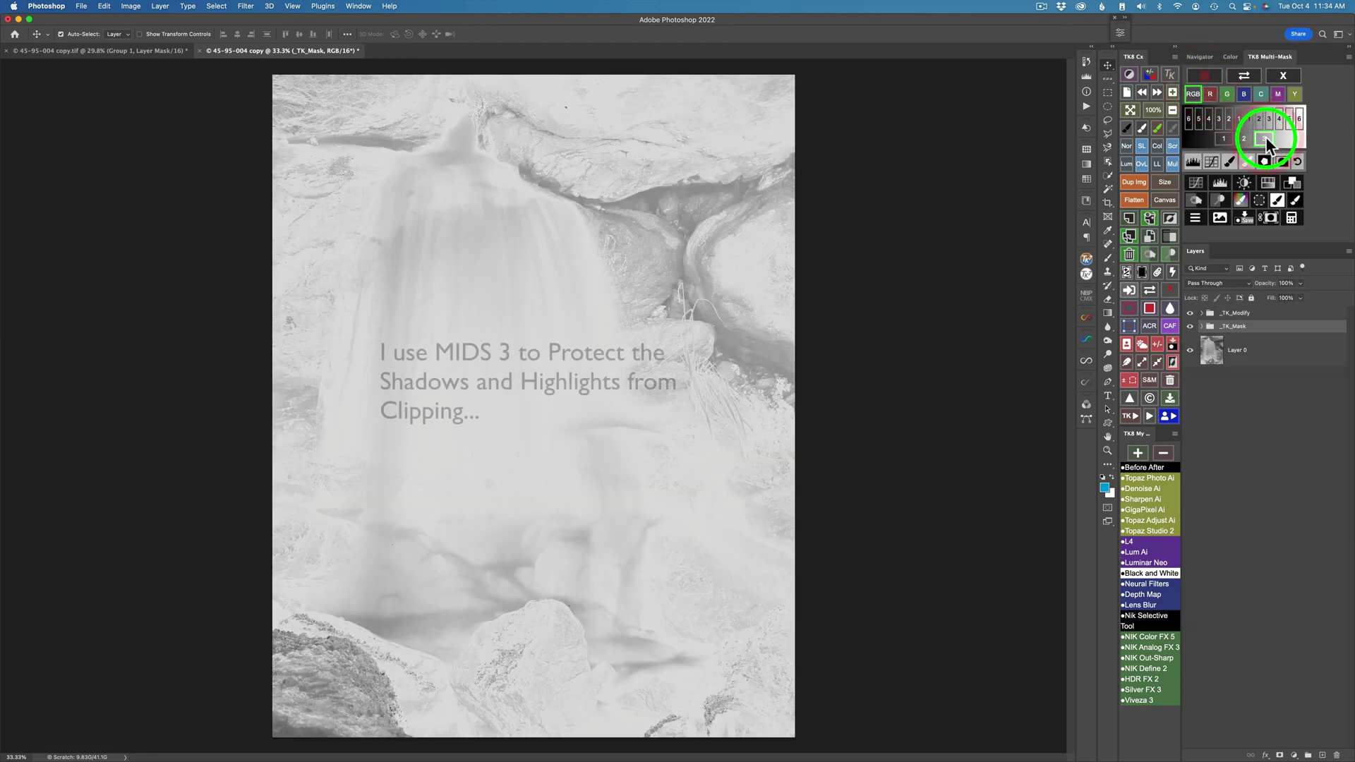
left_click(1293, 182)
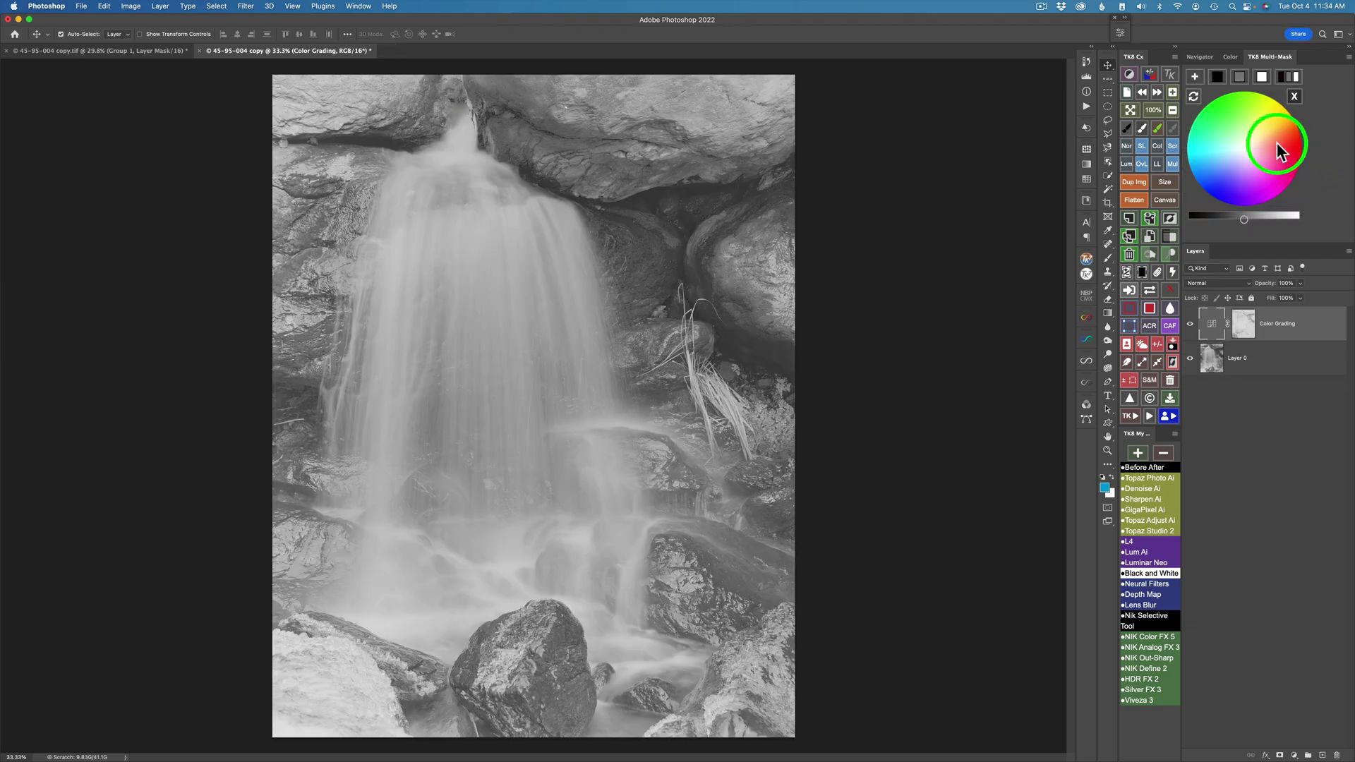
- Adjust the Color Grading layer's midtone luminance, darken its shadows and brighten its highlights, closing the color grading controls when done
left_click(1241, 75)
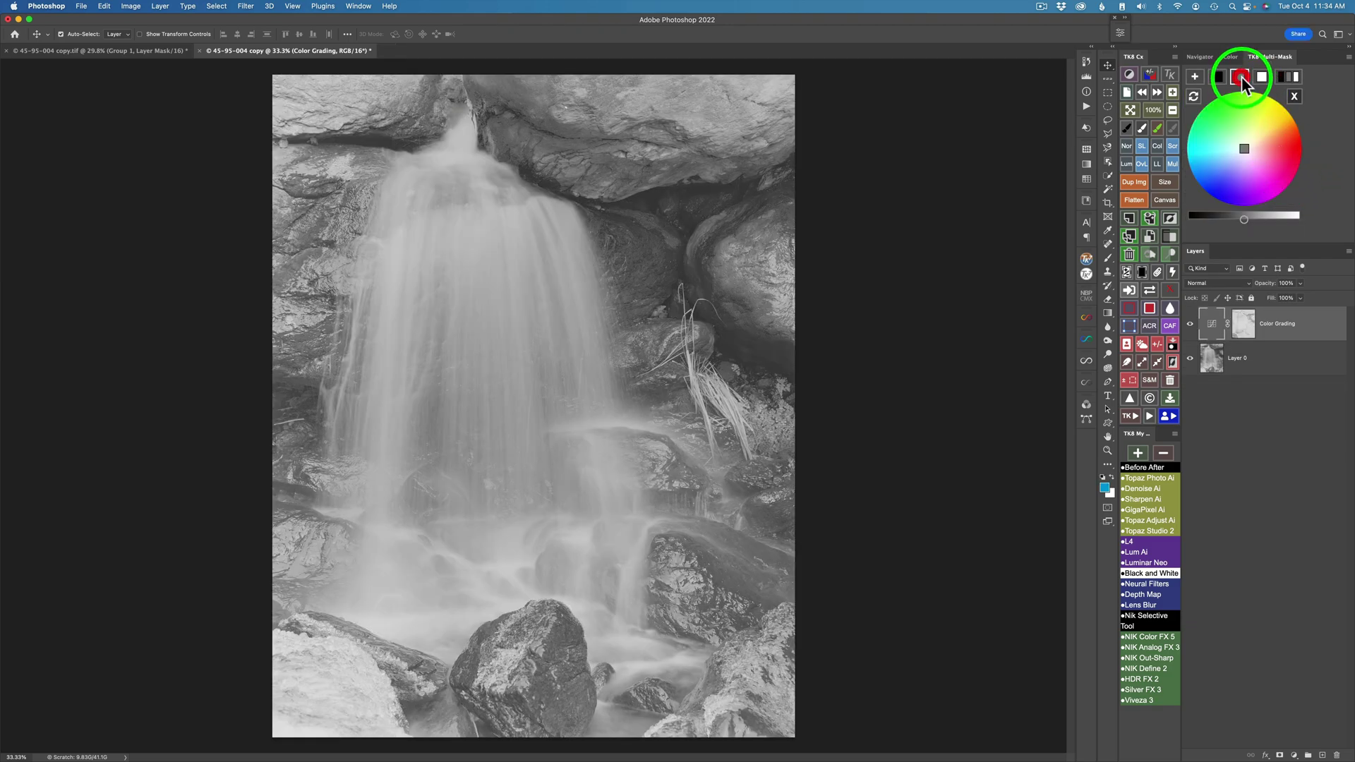
left_click_drag(1285, 217, 1208, 221)
left_click(1221, 79)
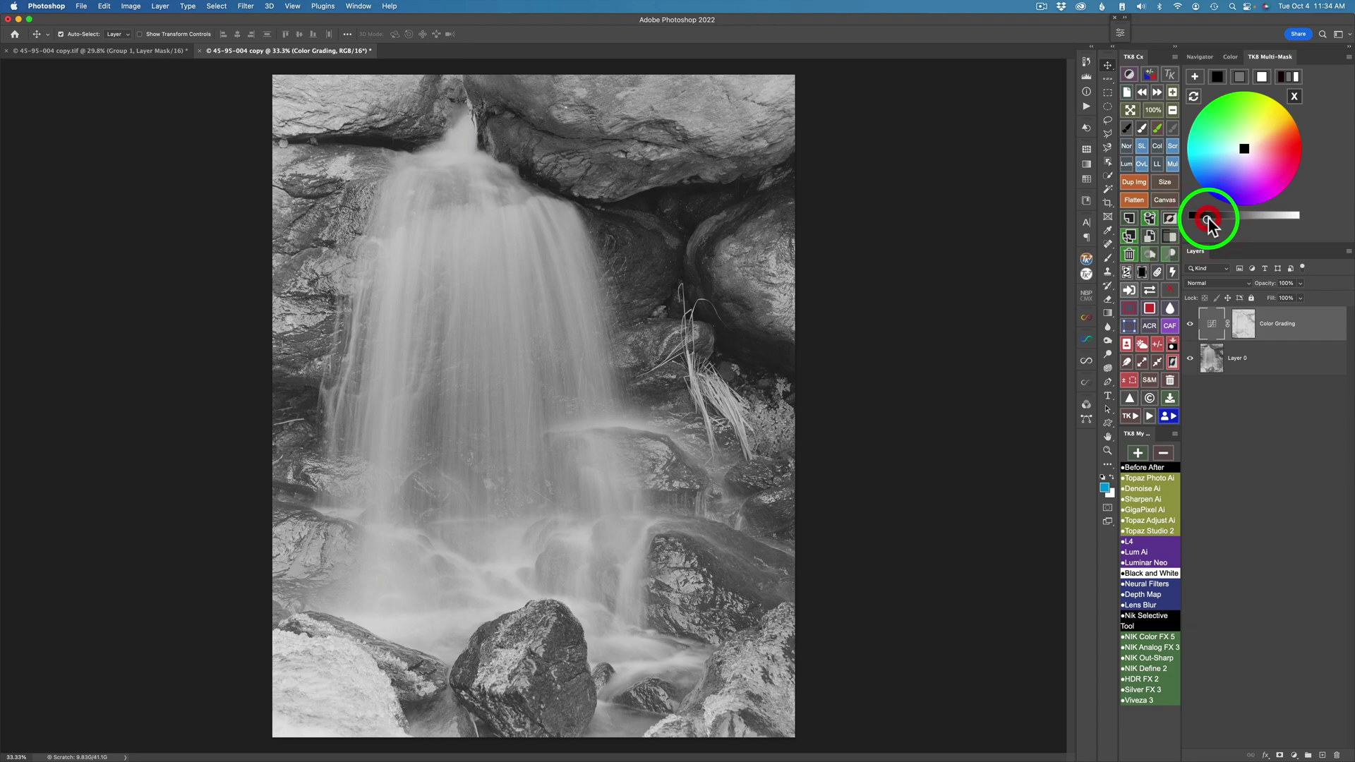
left_click(1264, 76)
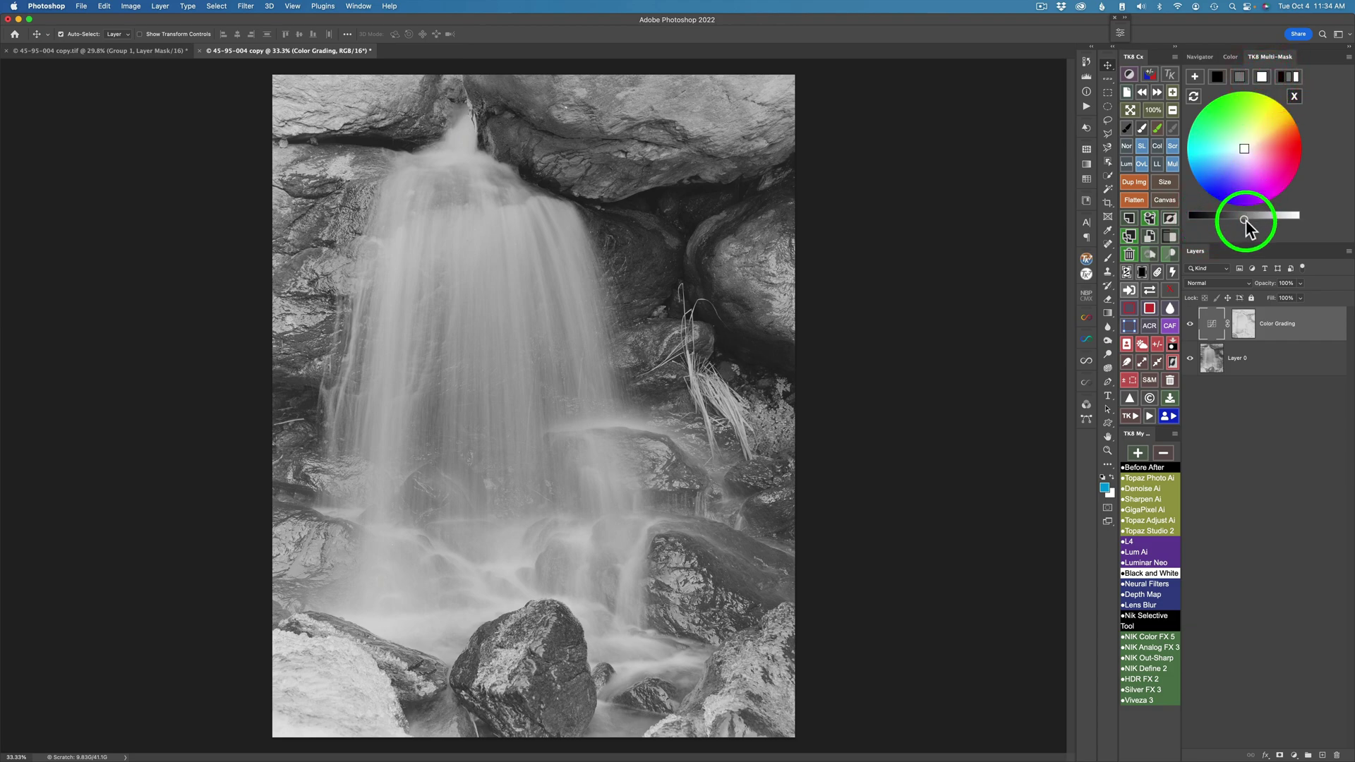
left_click(1269, 219)
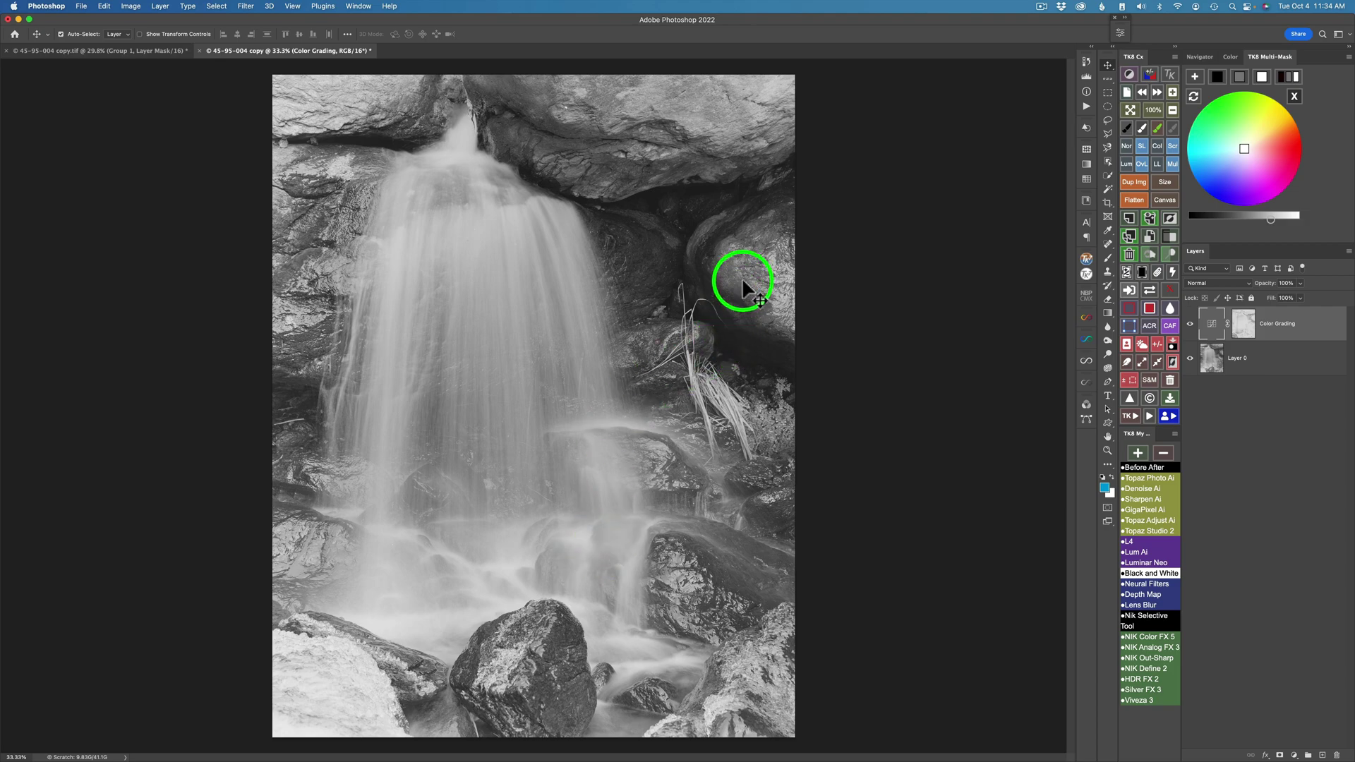
left_click(1296, 96)
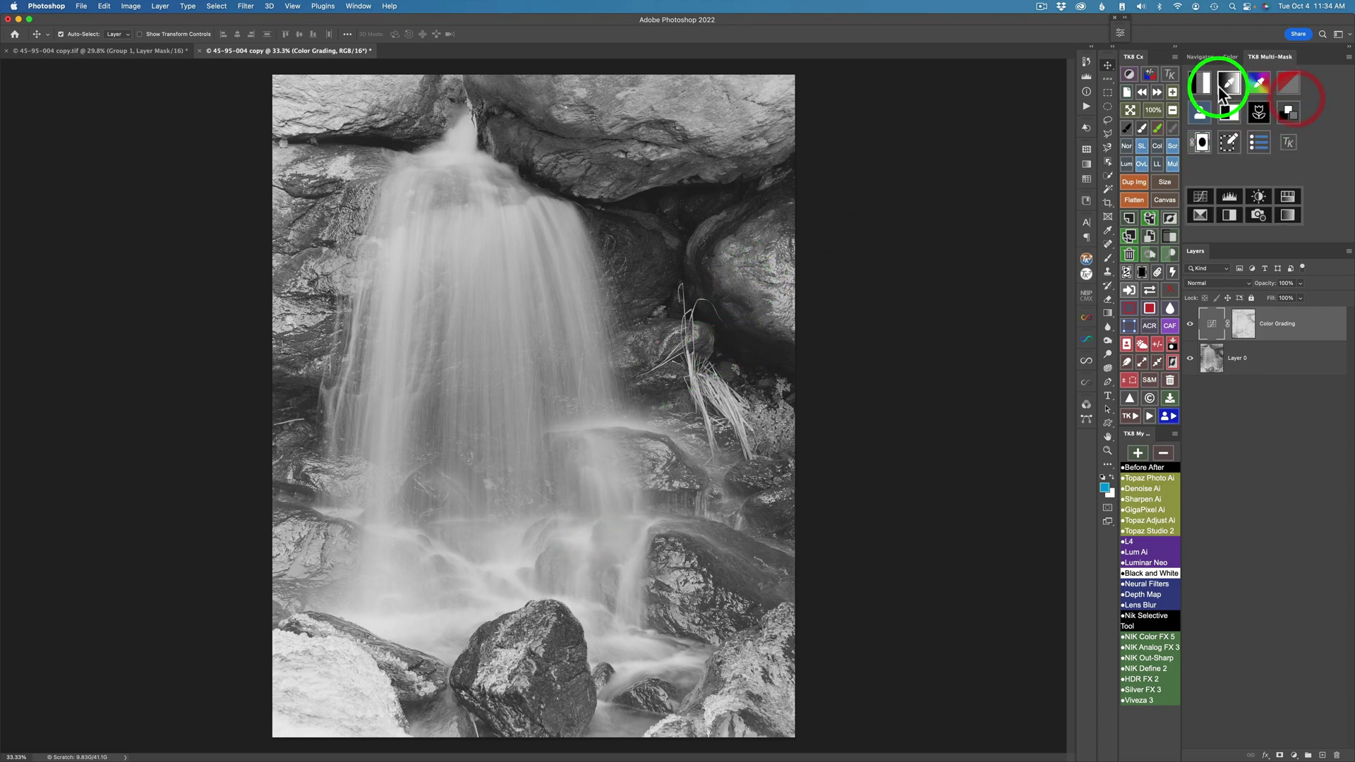
- Build a fresh Midtones 3 luminosity mask from the adjusted image and apply it to a second Color Grading layer
left_click(1204, 79)
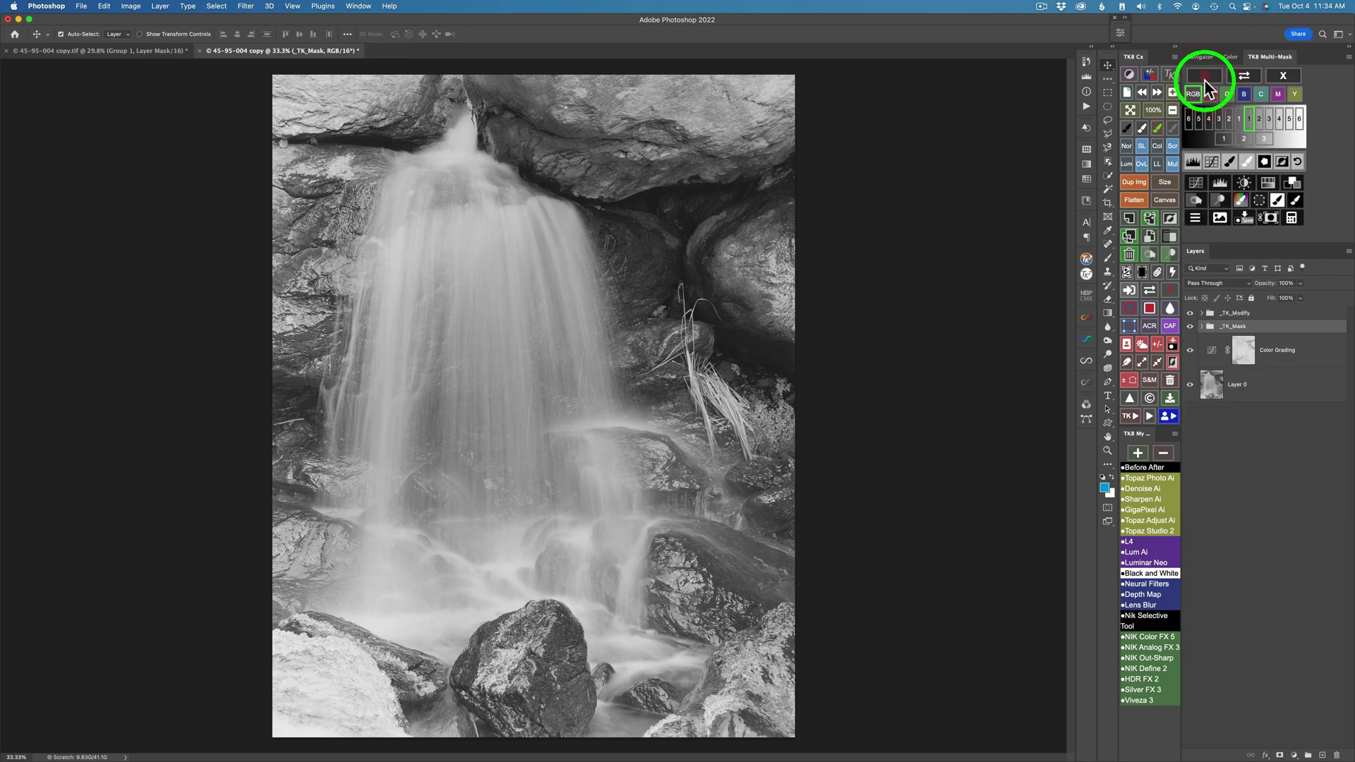
left_click(1227, 120)
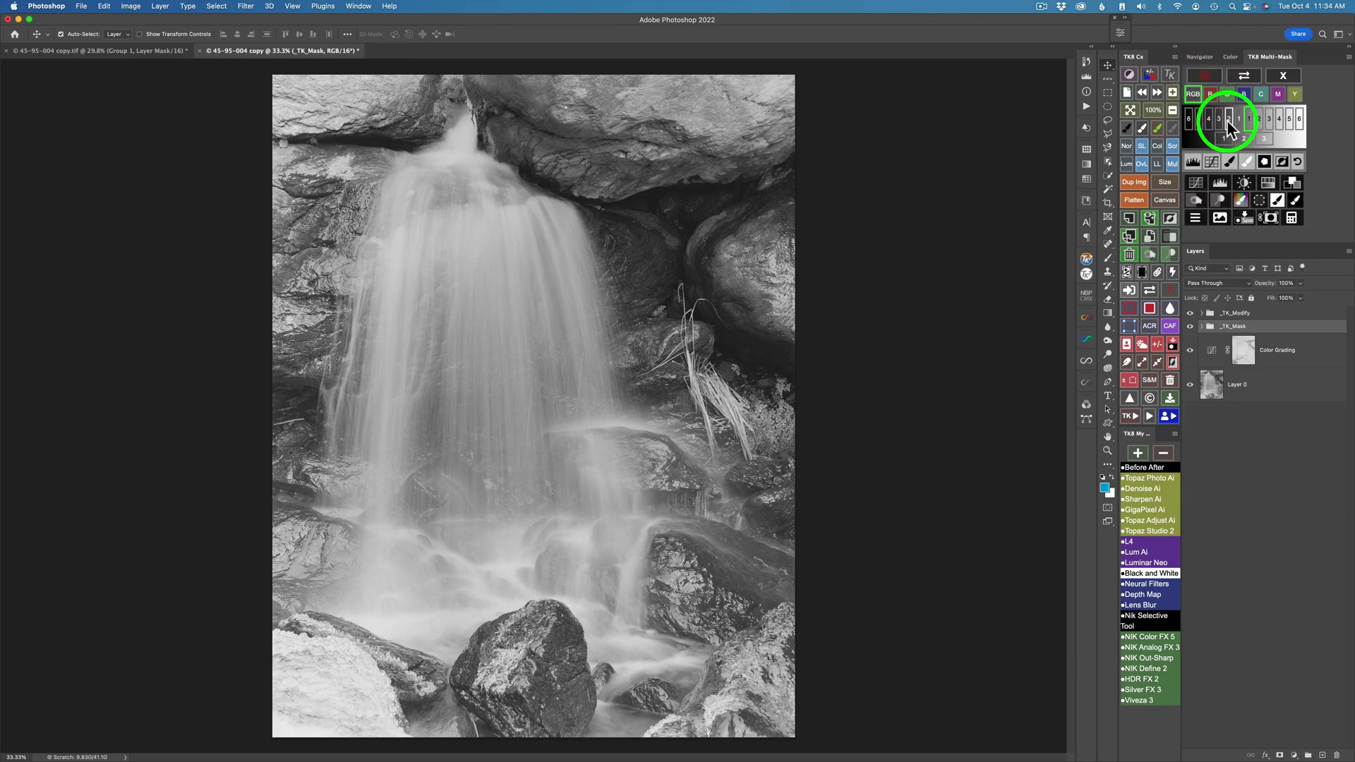
left_click(1263, 137)
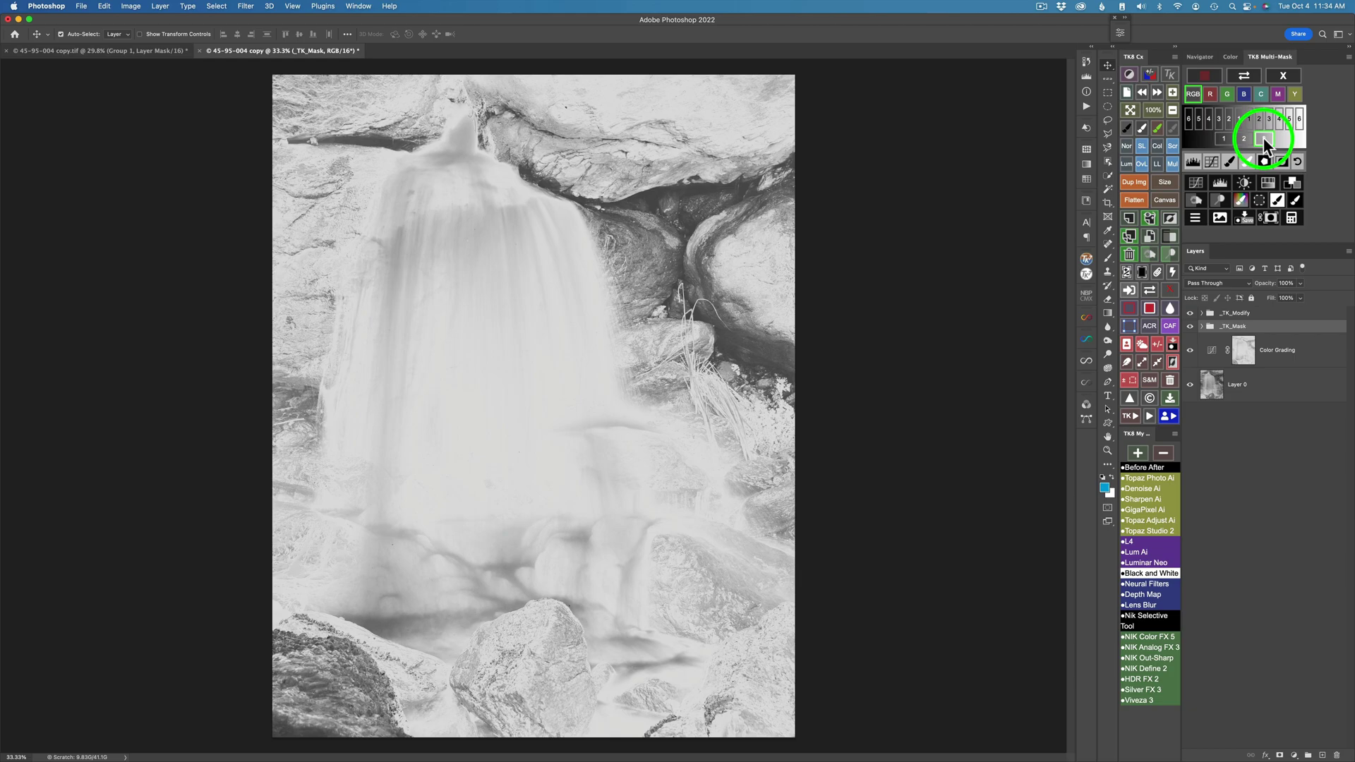
left_click(1292, 182)
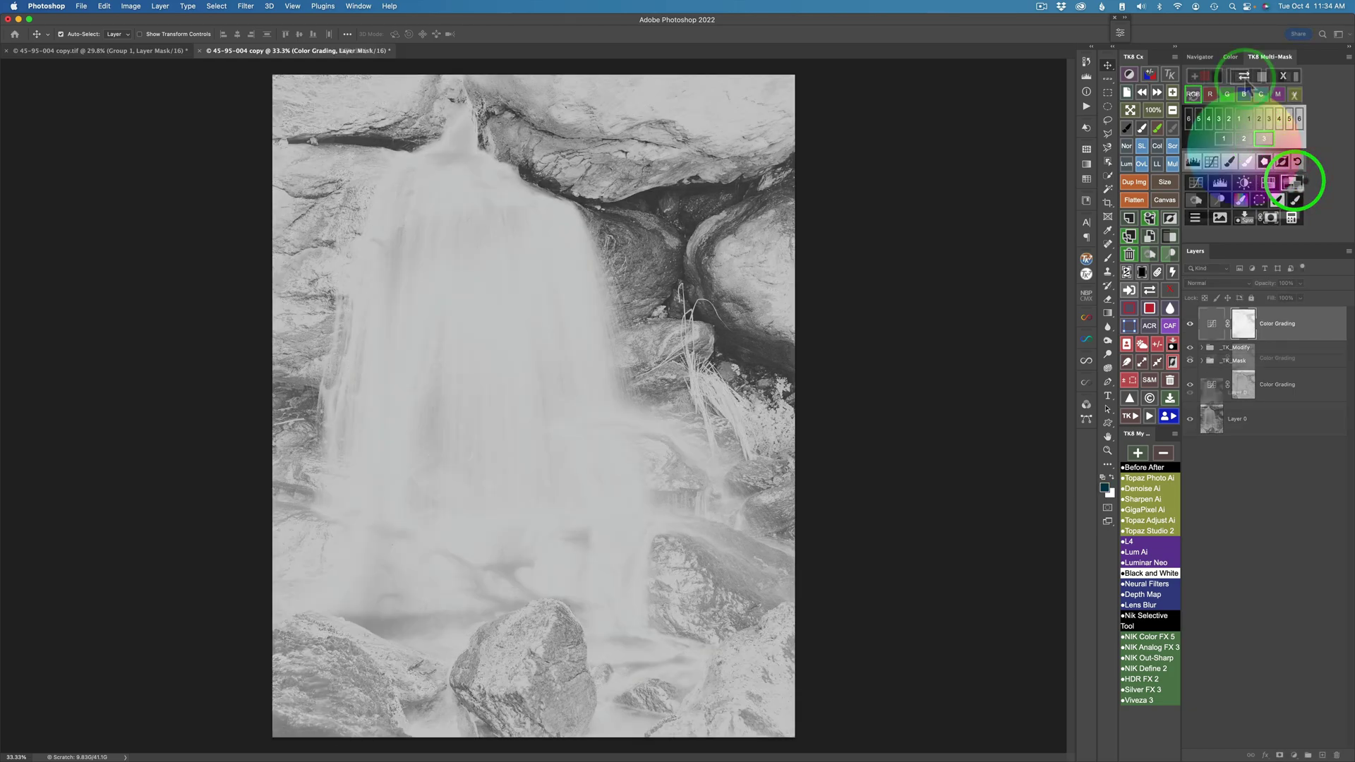
- Darken the shadows of the second Color Grading layer by lowering their luminance
left_click(1241, 76)
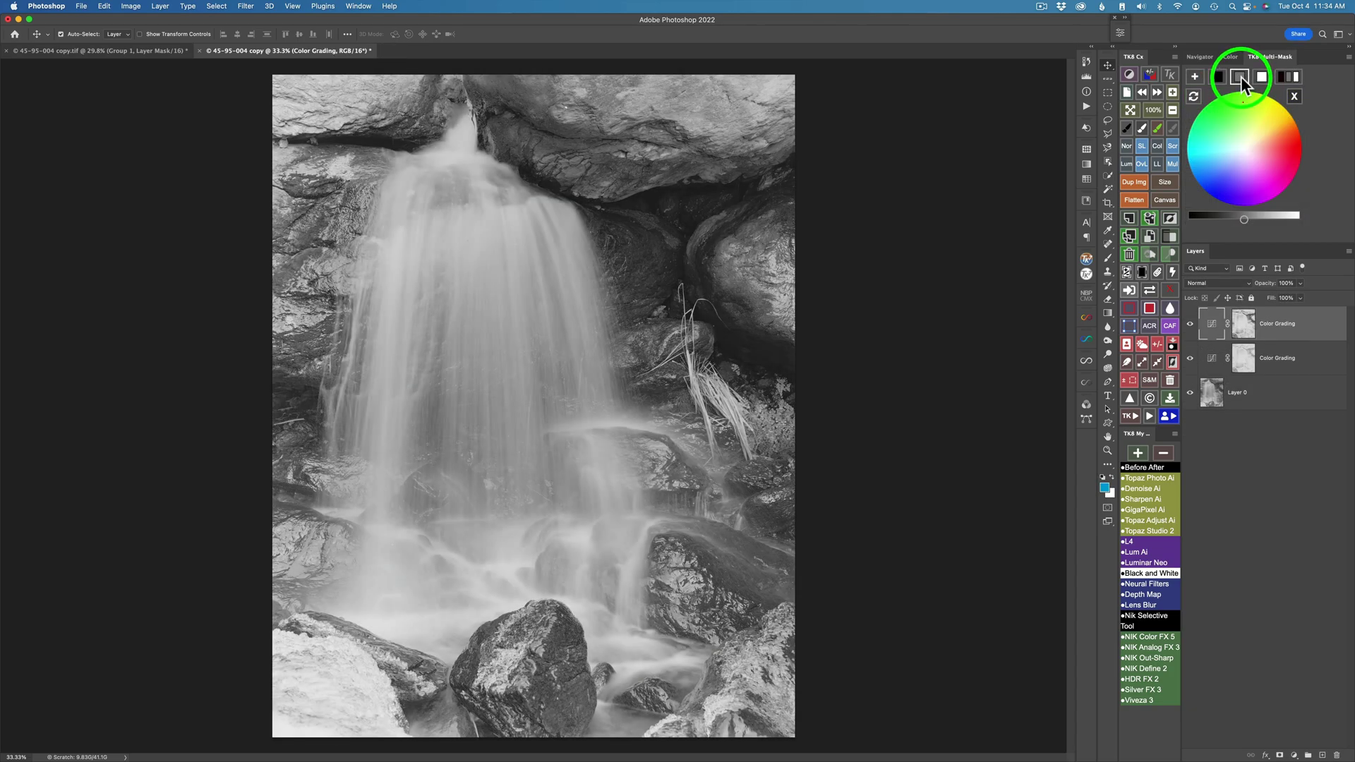
left_click(1237, 215)
left_click_drag(1242, 219, 1222, 217)
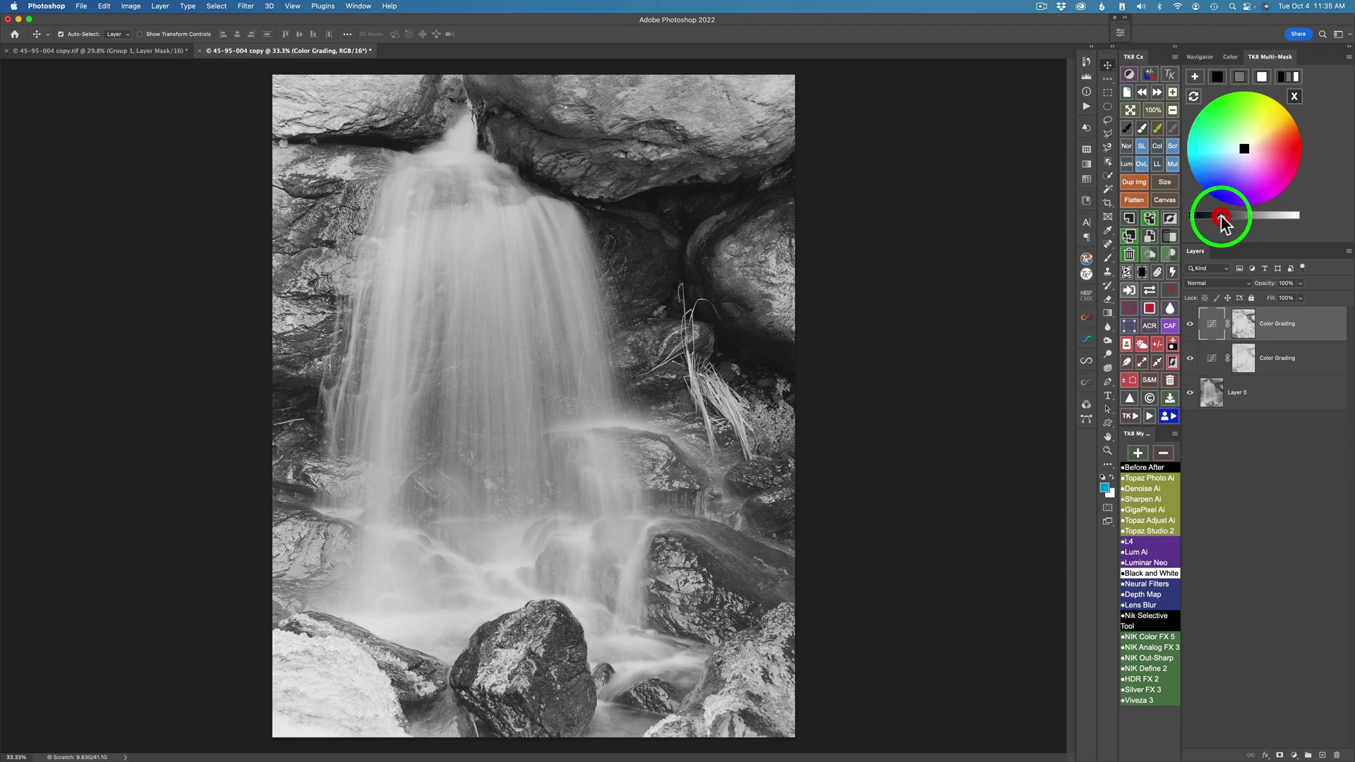
- Darken the midtones and brighten the highlights of the second Color Grading layer, closing the color grading controls when done
left_click(1242, 78)
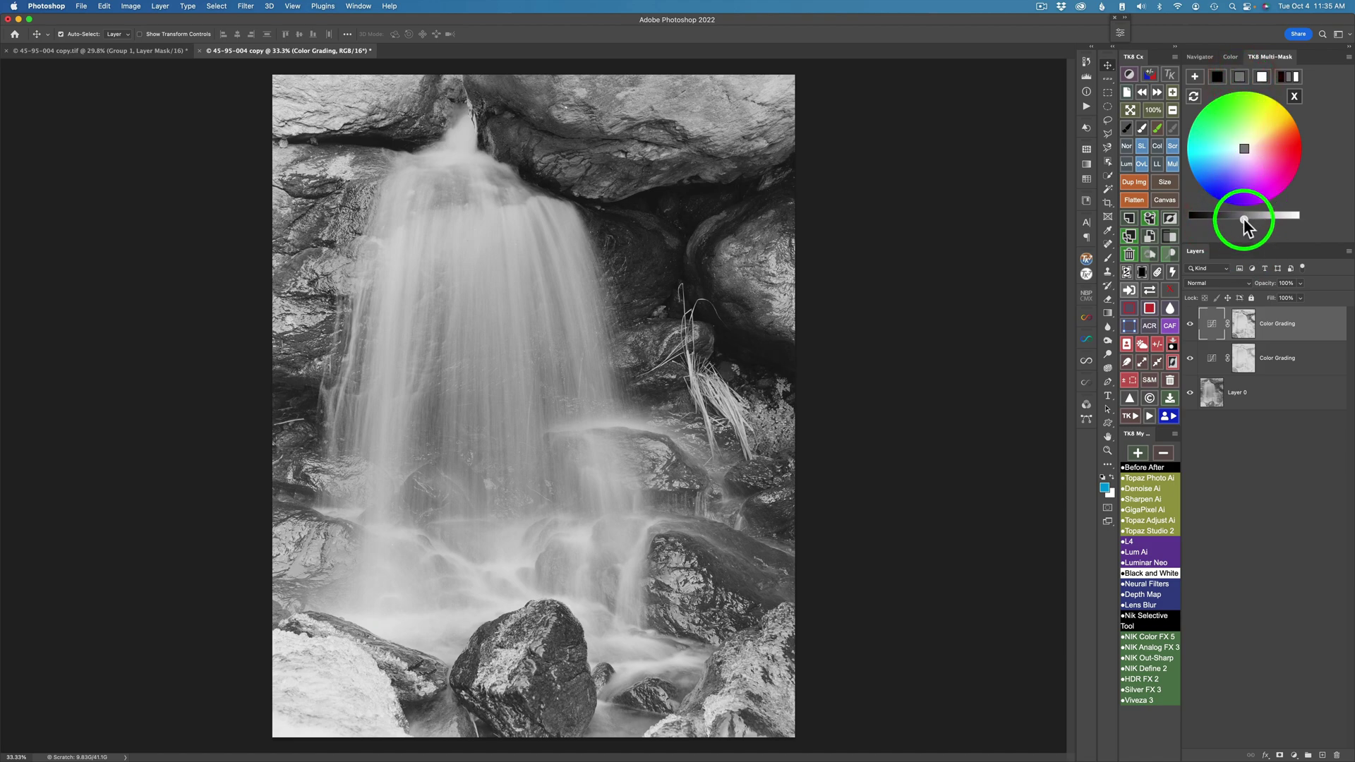
left_click(1263, 220)
left_click(1246, 220)
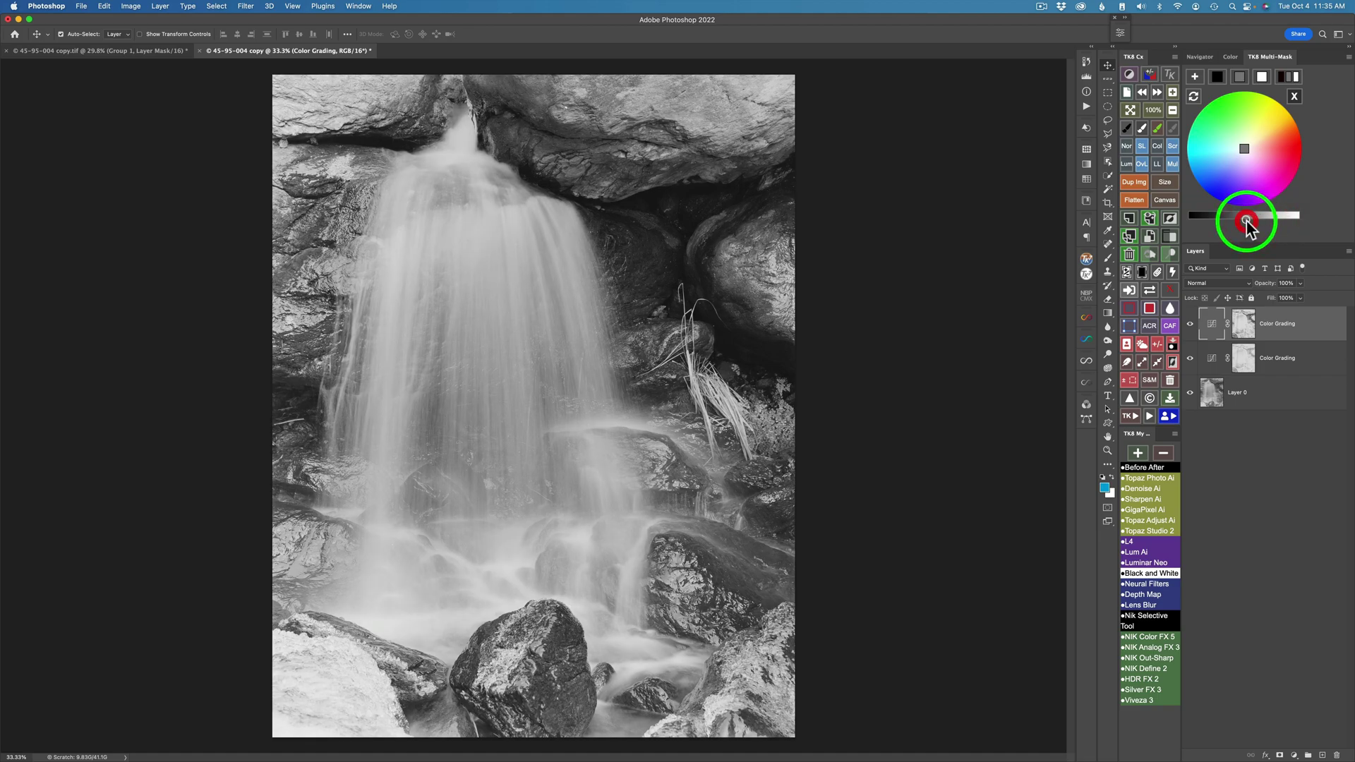
left_click(1231, 220)
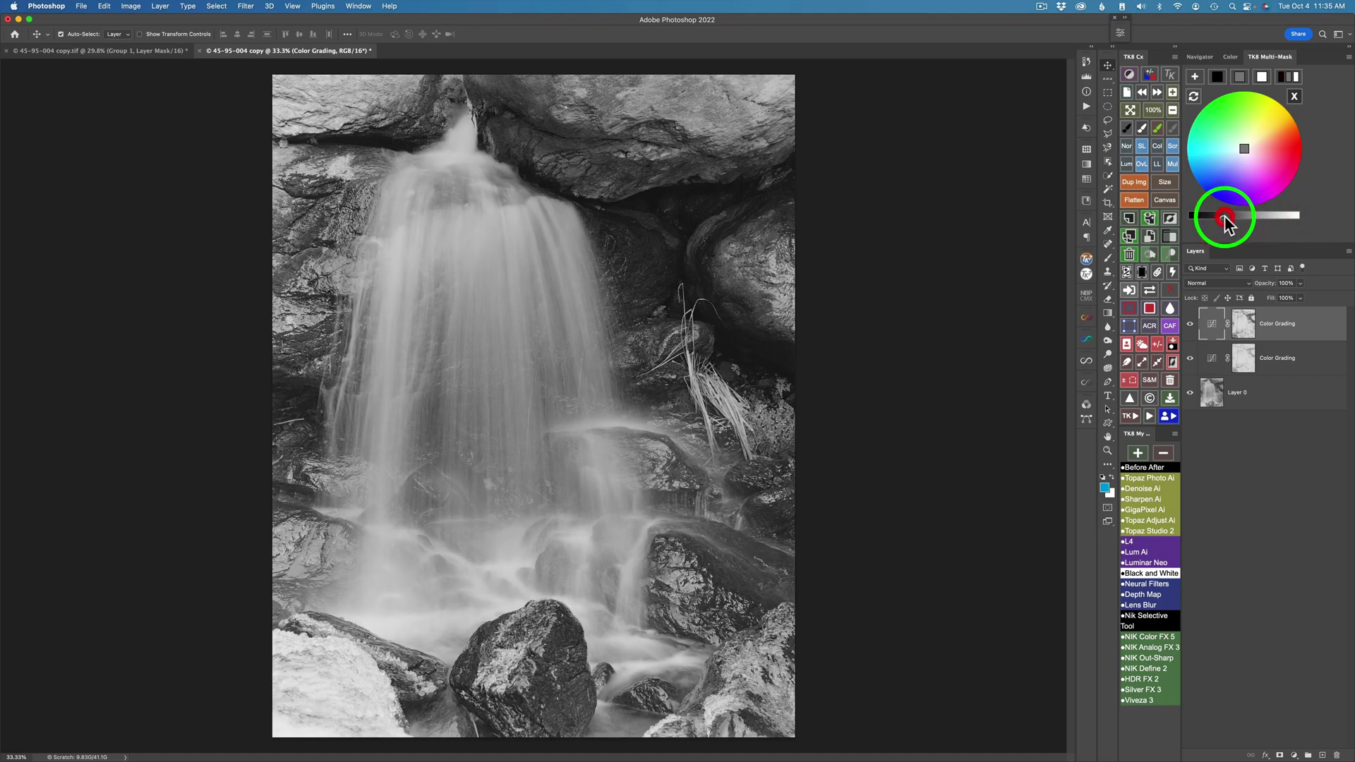
left_click(1261, 79)
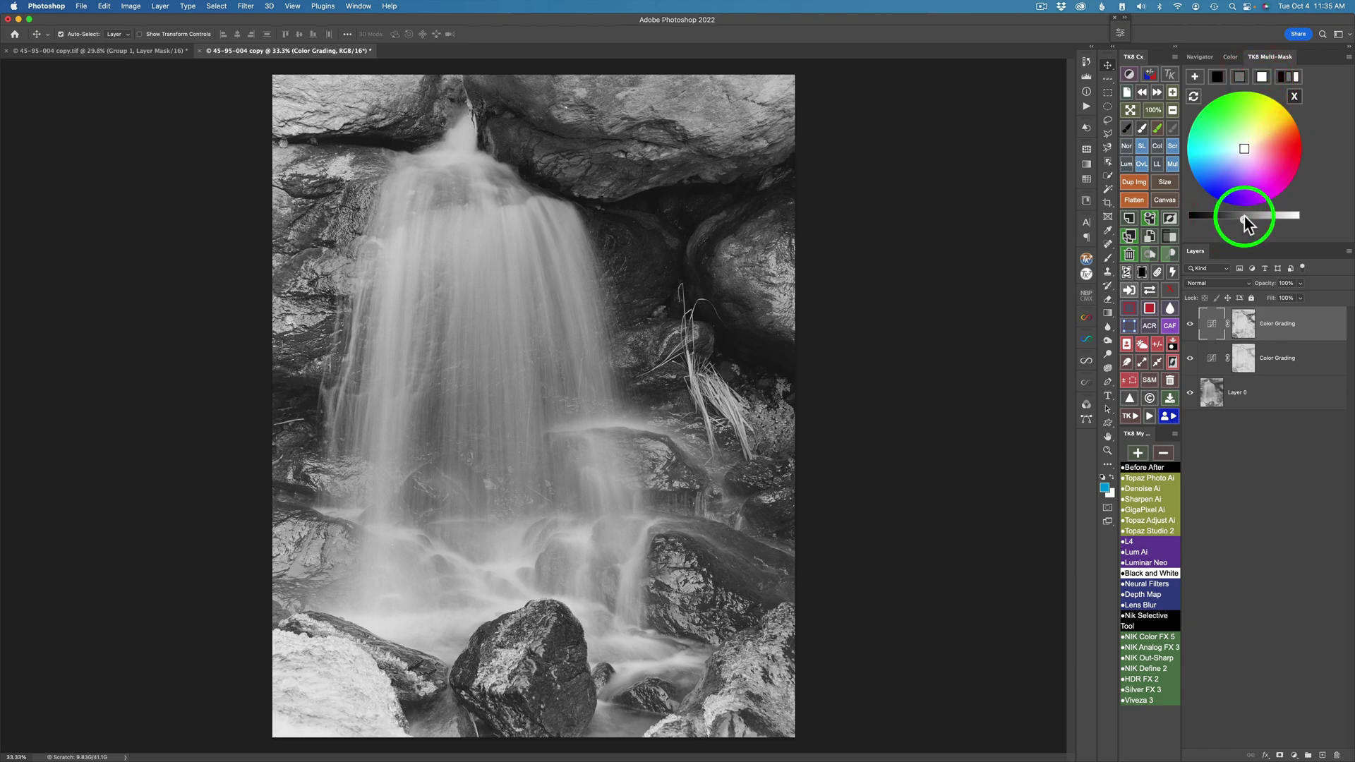
left_click_drag(1261, 223, 1265, 226)
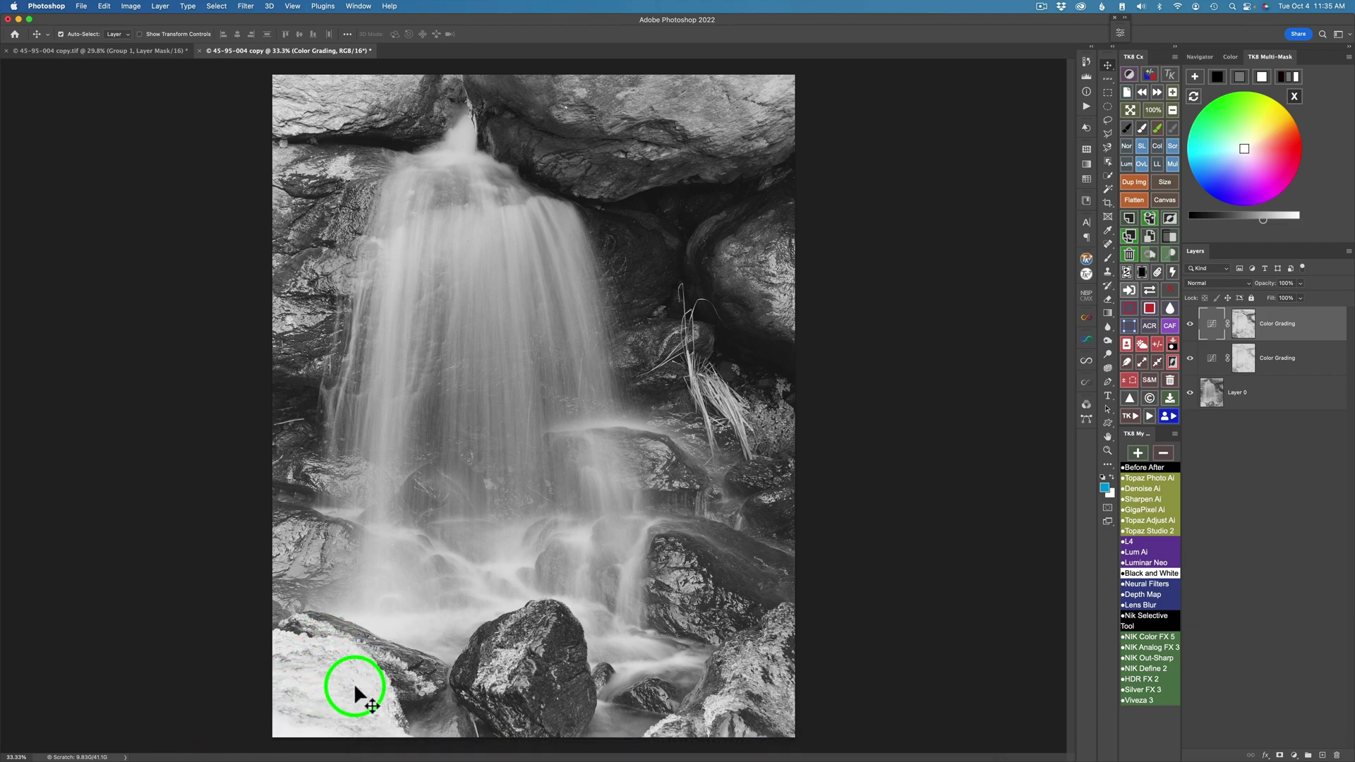
left_click(1296, 95)
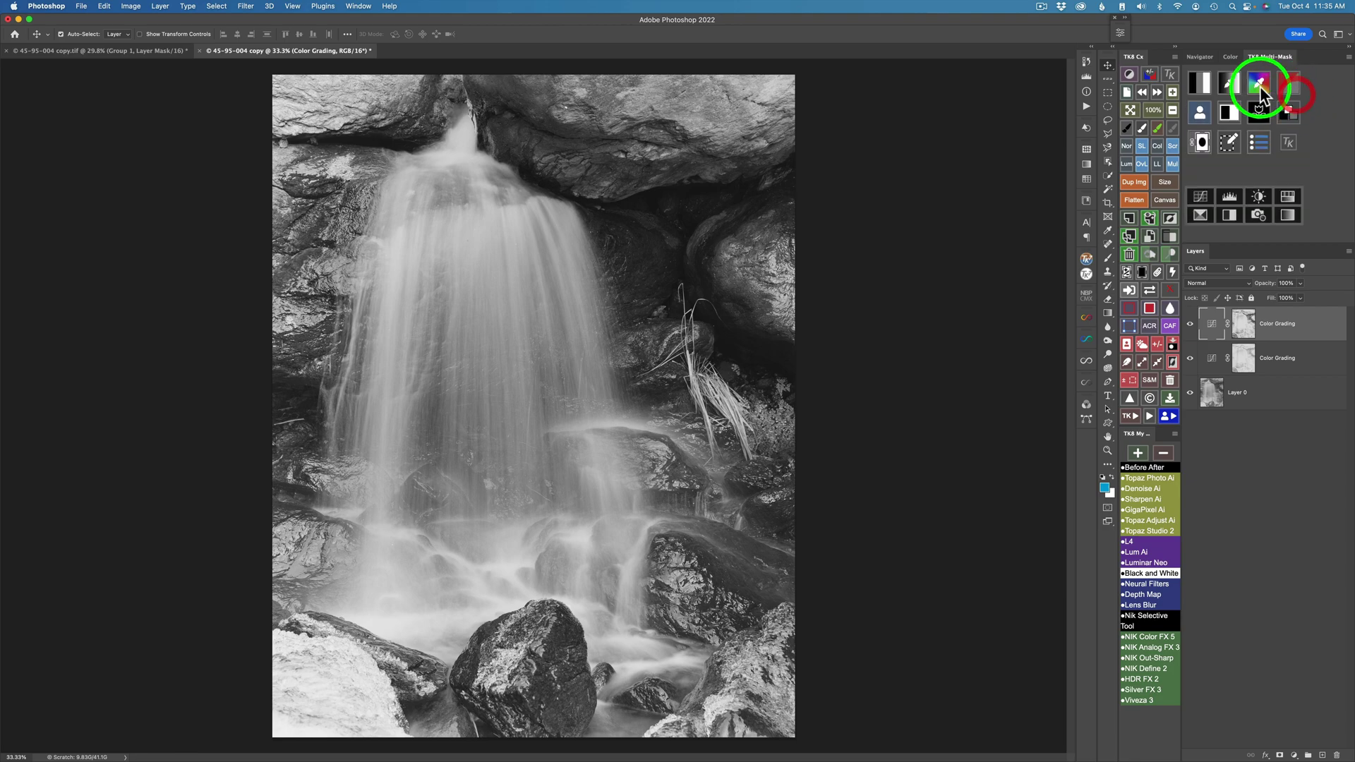
- Generate another Midtones 3 luminosity mask from the current image and apply it to a third Color Grading layer
left_click(1203, 82)
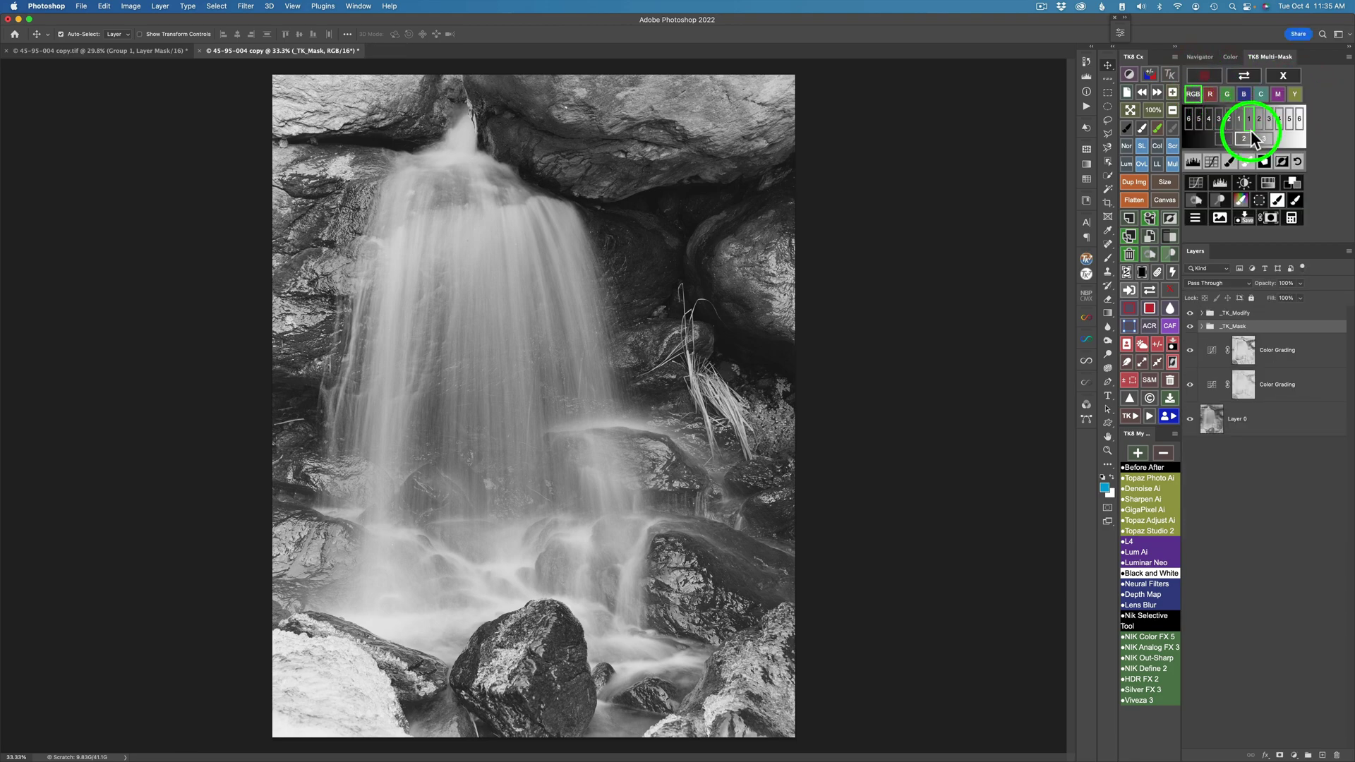
left_click(1264, 138)
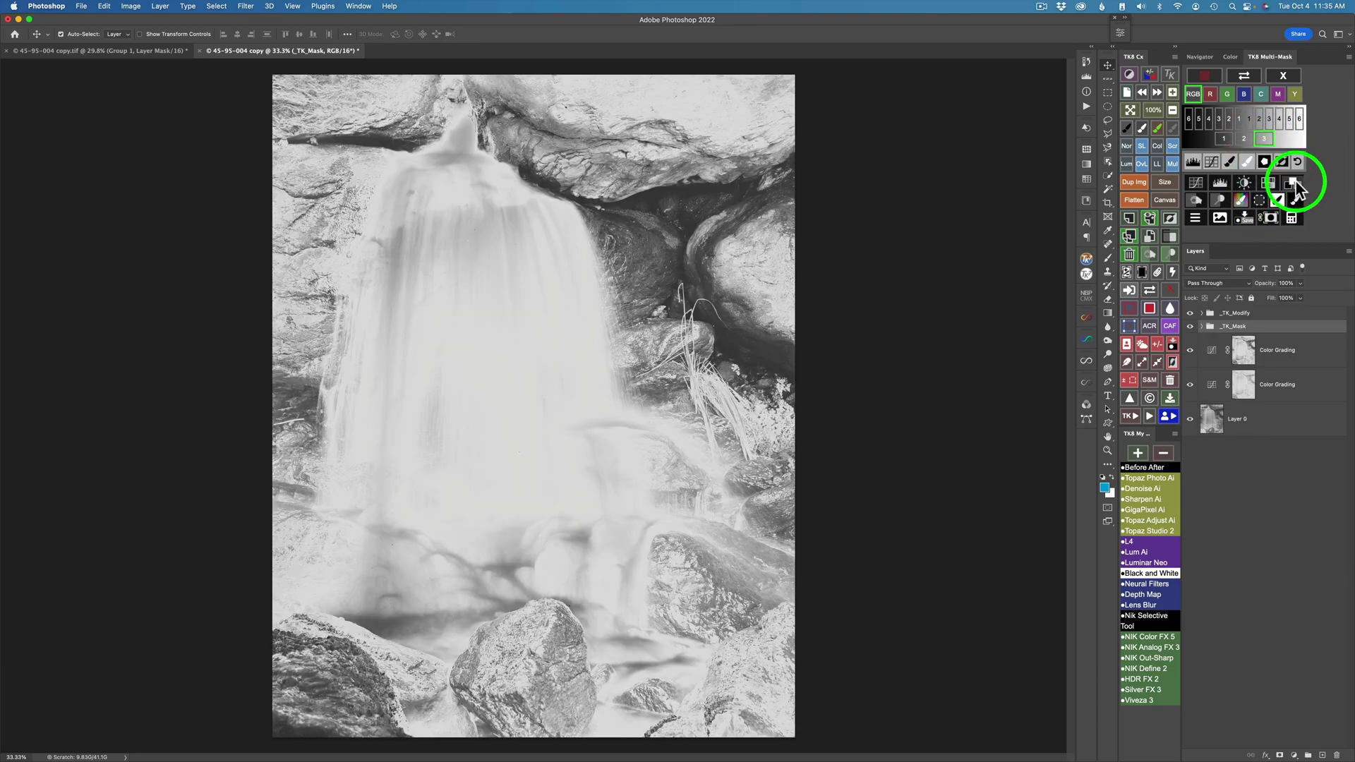
left_click(1292, 182)
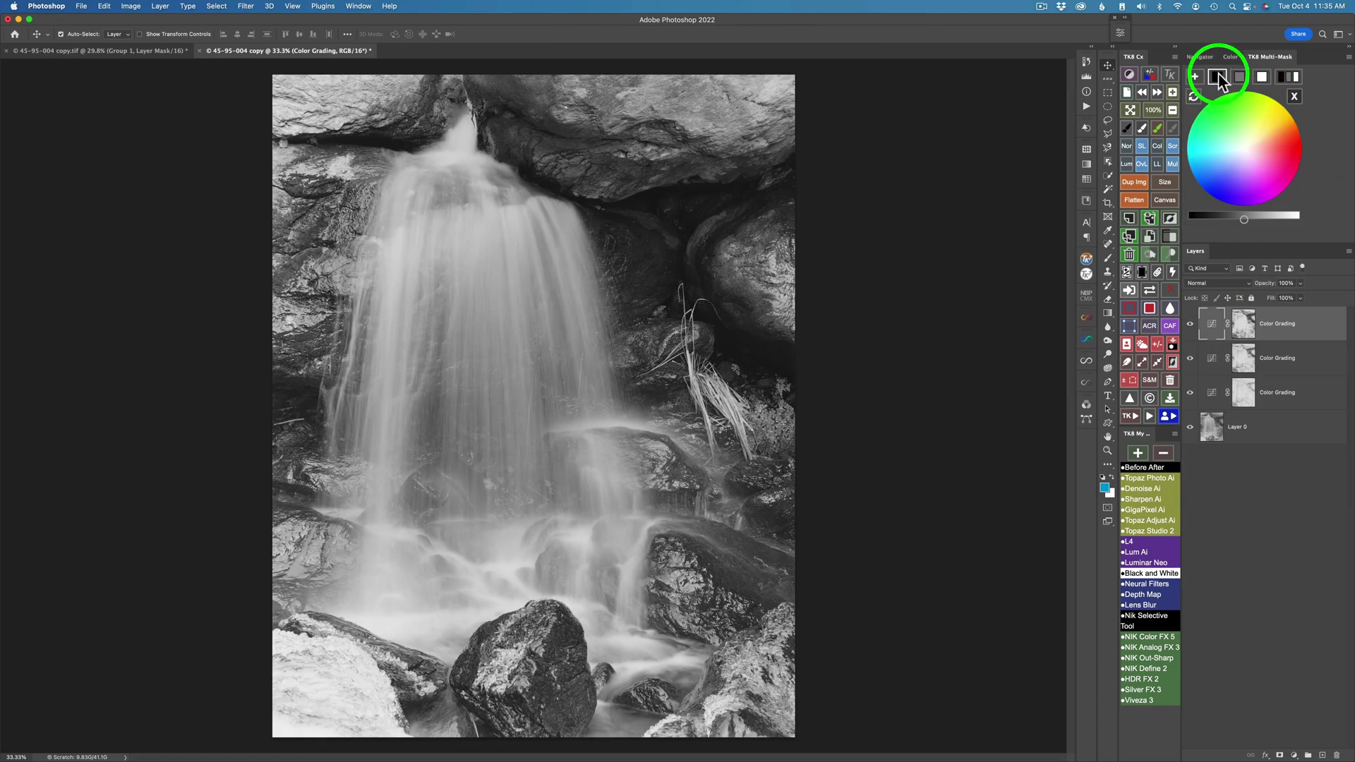
- Lower the shadow and midtone luminance of the third Color Grading layer to deepen the rocks around the waterfall
left_click(1254, 218)
left_click_drag(1246, 225, 1234, 223)
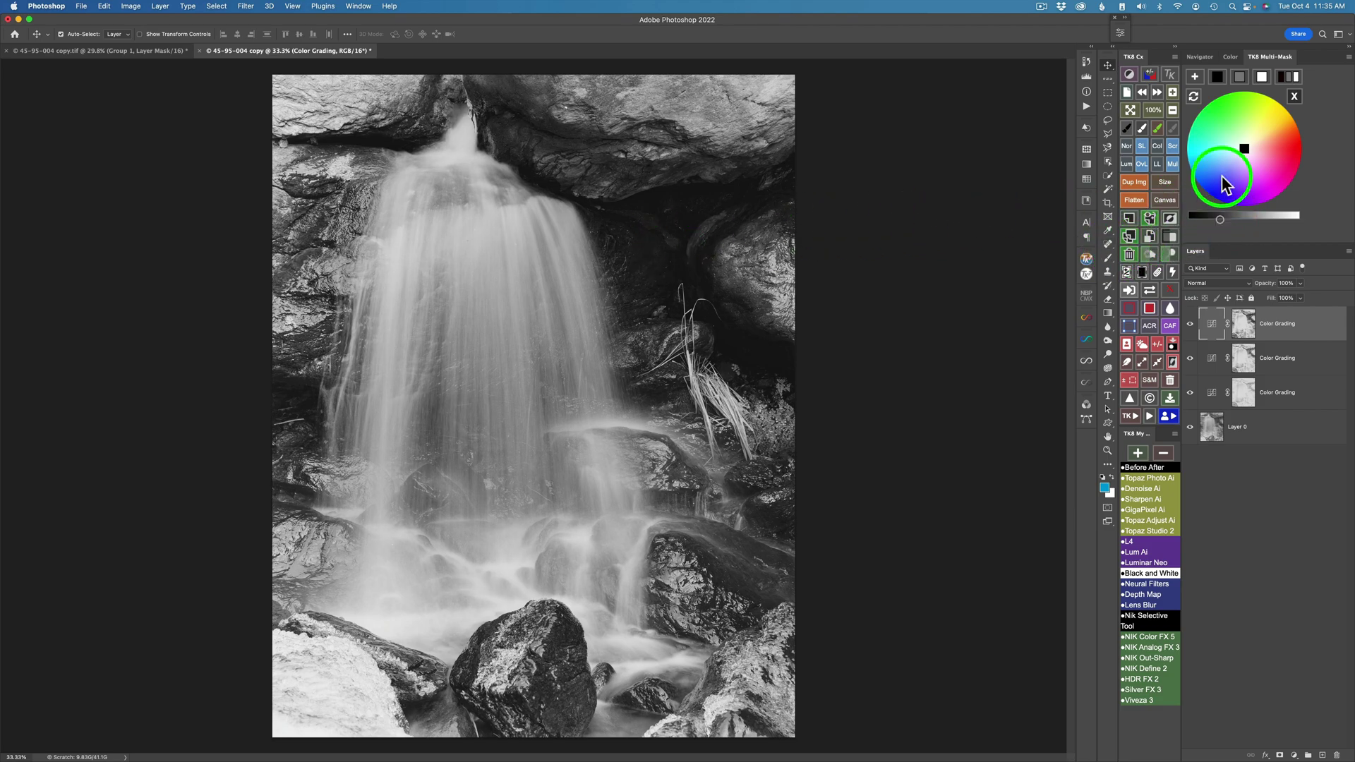
left_click(1245, 73)
left_click(1245, 218)
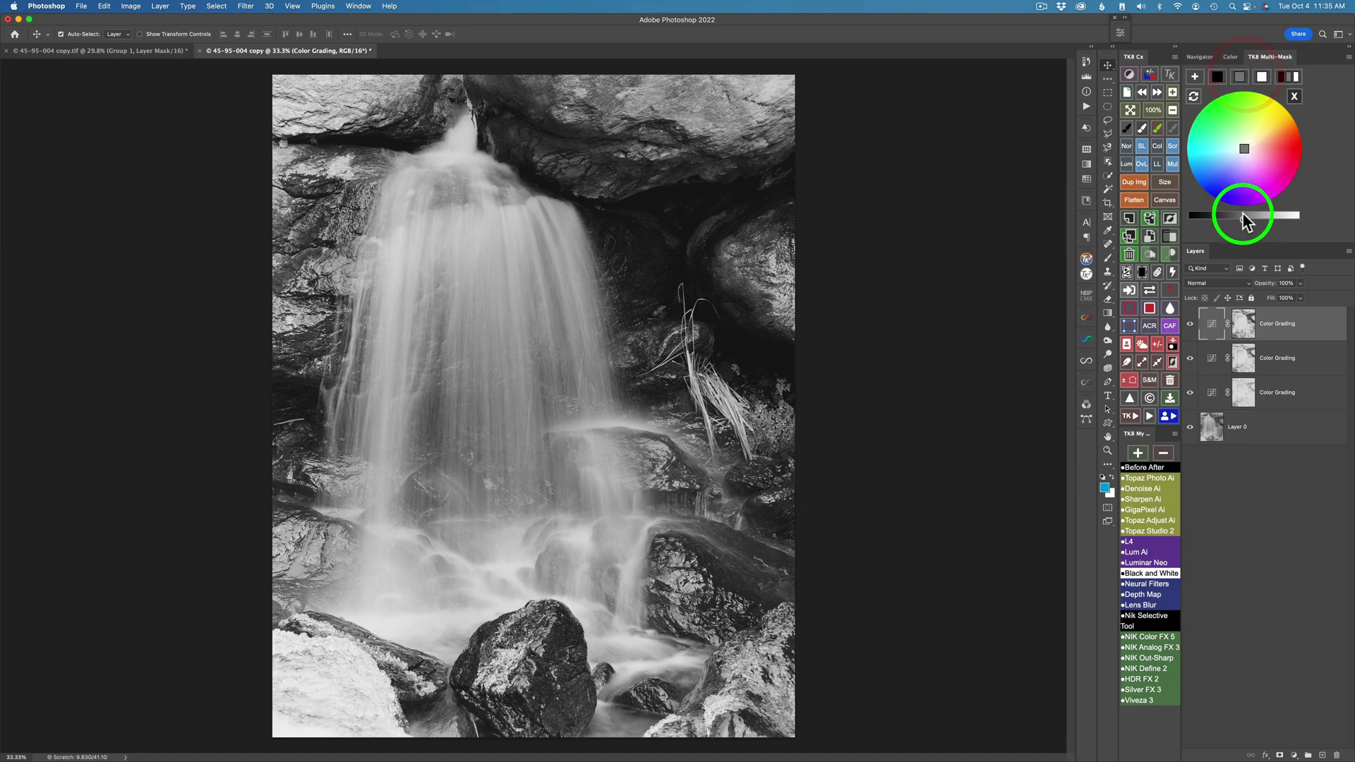
left_click_drag(1243, 218, 1217, 219)
left_click(829, 459)
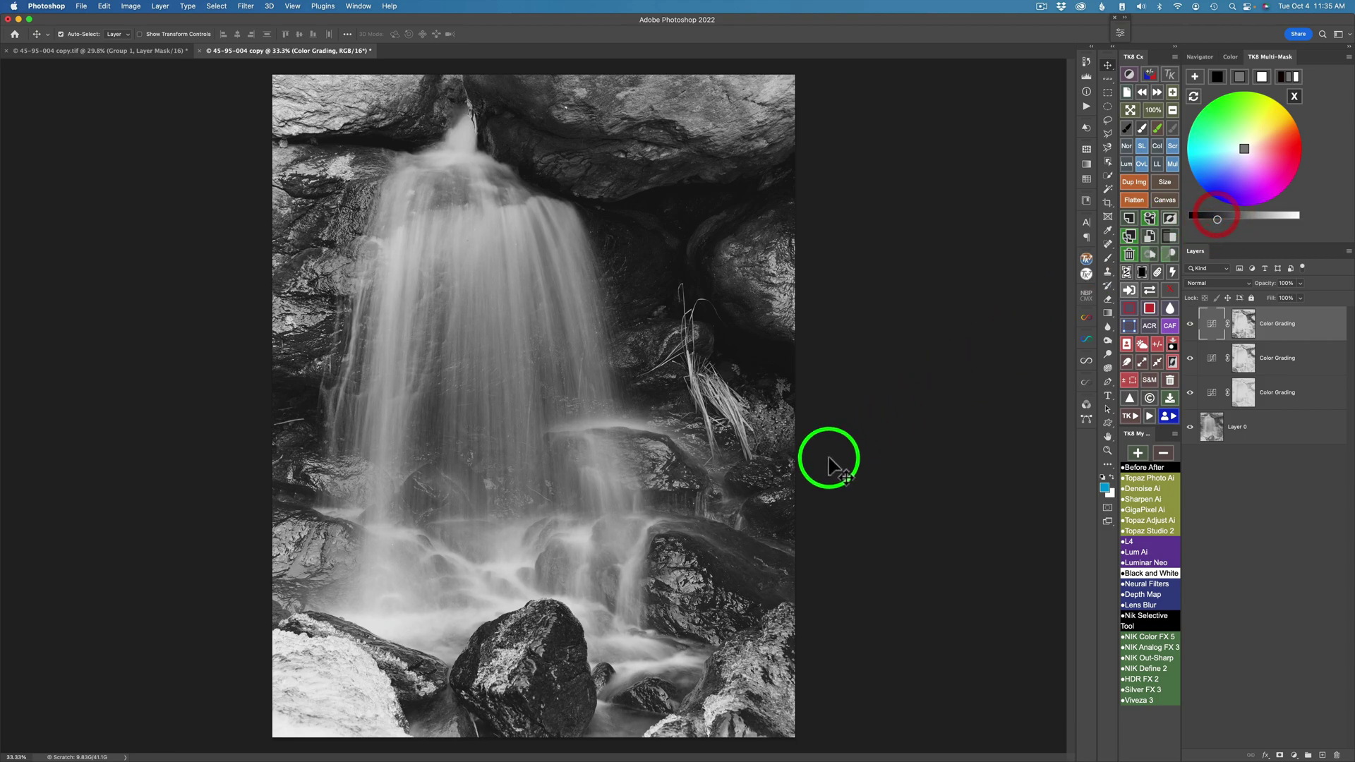
left_click(669, 554)
- Brighten the highlights of the third Color Grading layer and close the color grading controls
left_click(1264, 75)
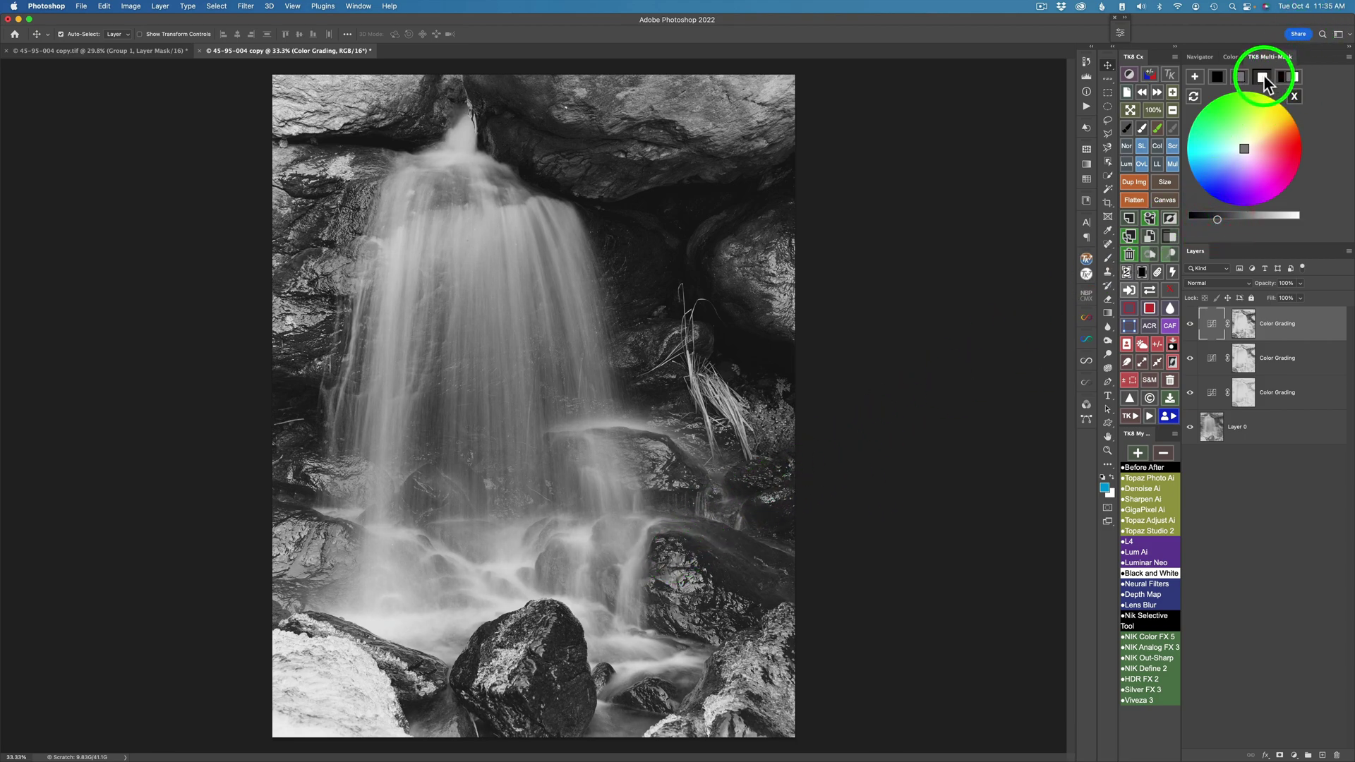
mouse_move(1243, 216)
left_mouse_down()
mouse_move(1273, 219)
mouse_move(1256, 218)
left_mouse_up()
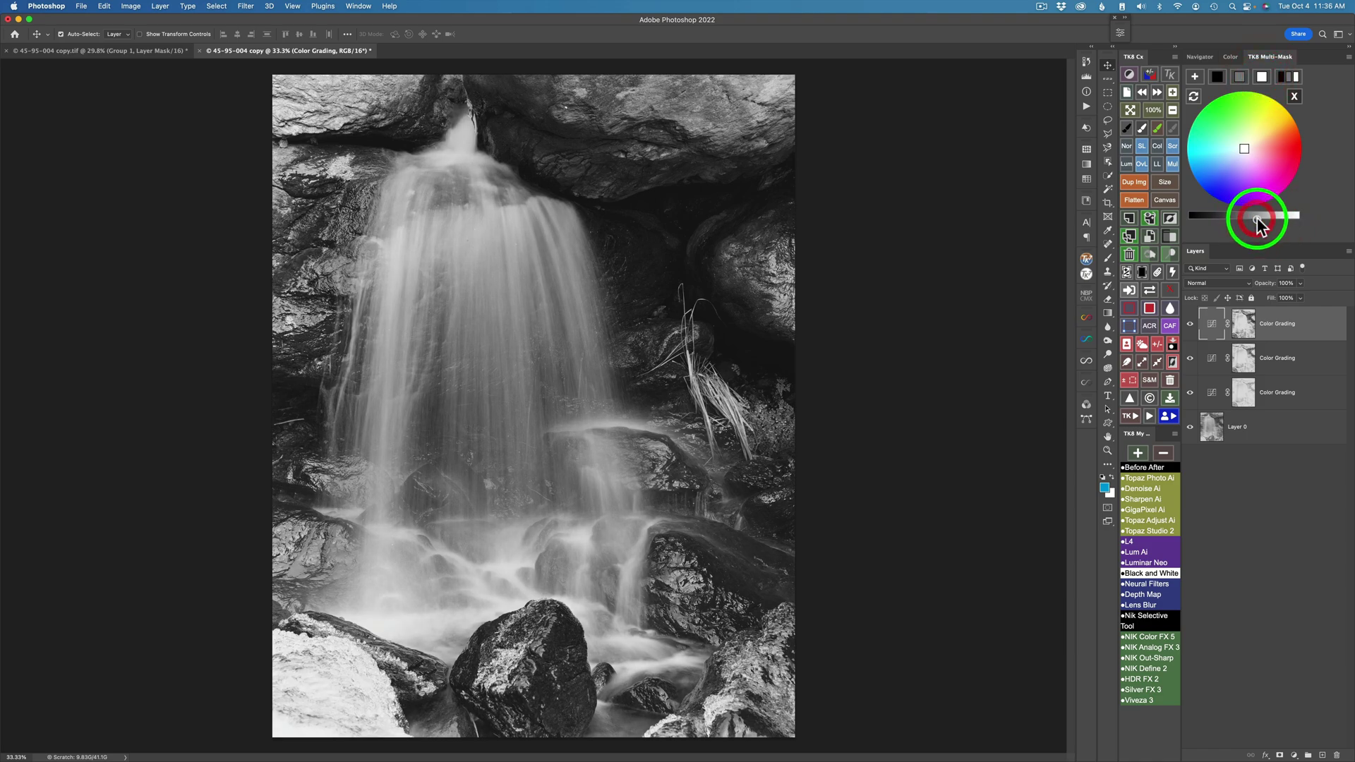
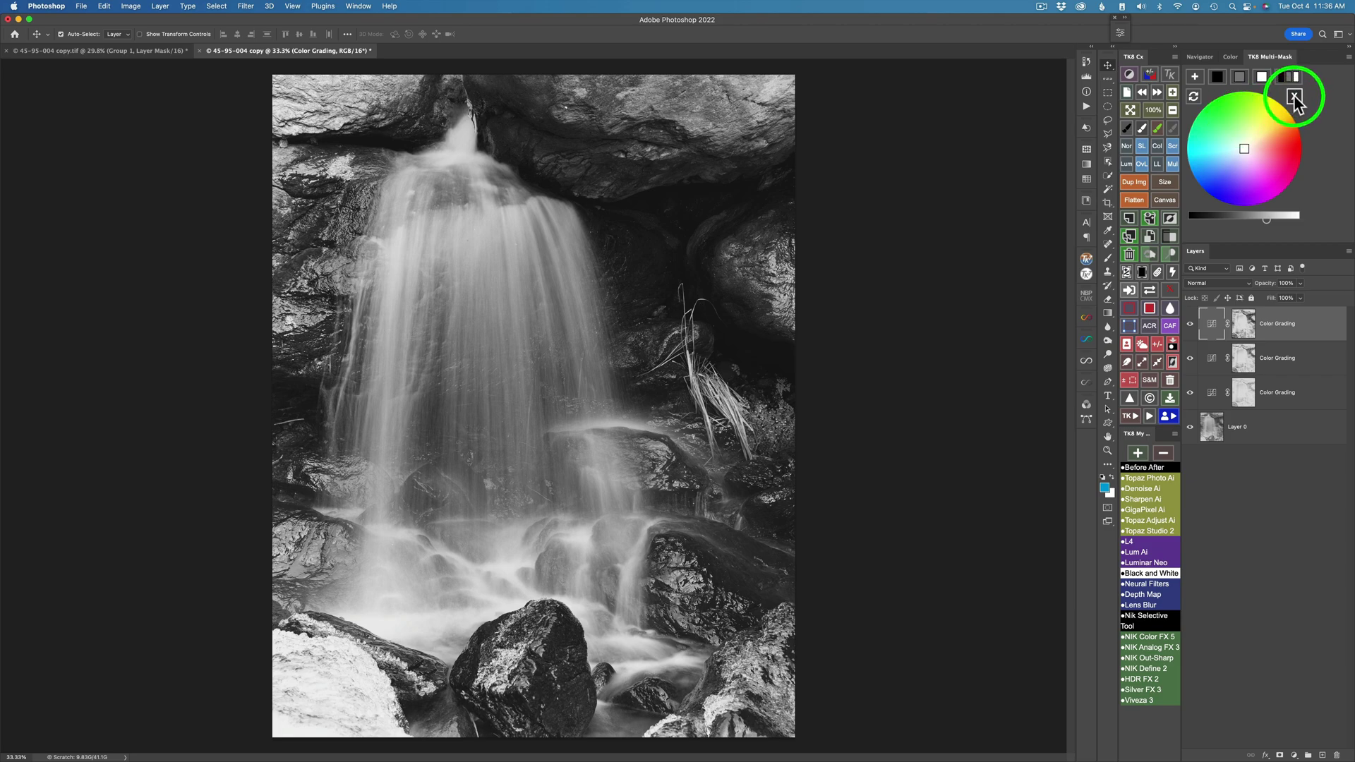
left_click(1294, 95)
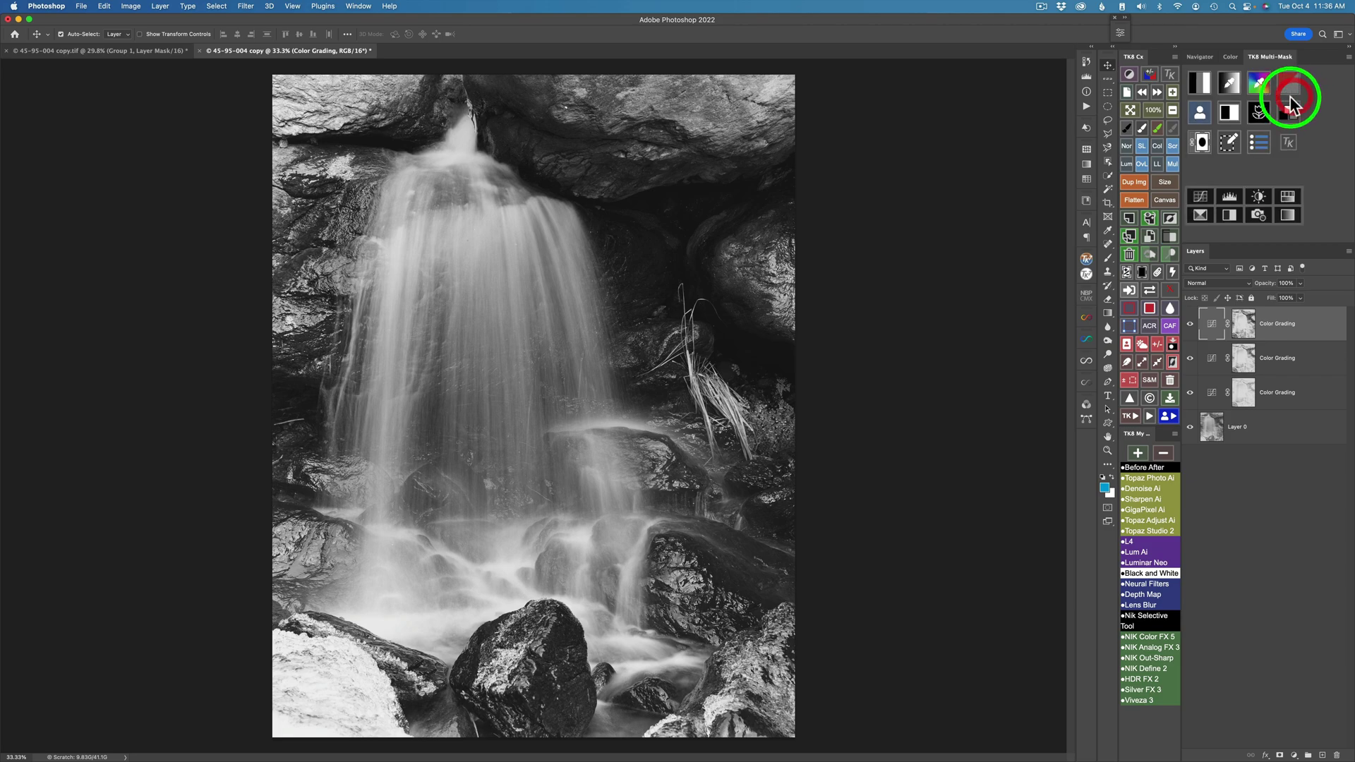
- Create a new Midtones 3 luminosity mask from the updated image and apply it to a fourth Color Grading layer
left_click(1206, 79)
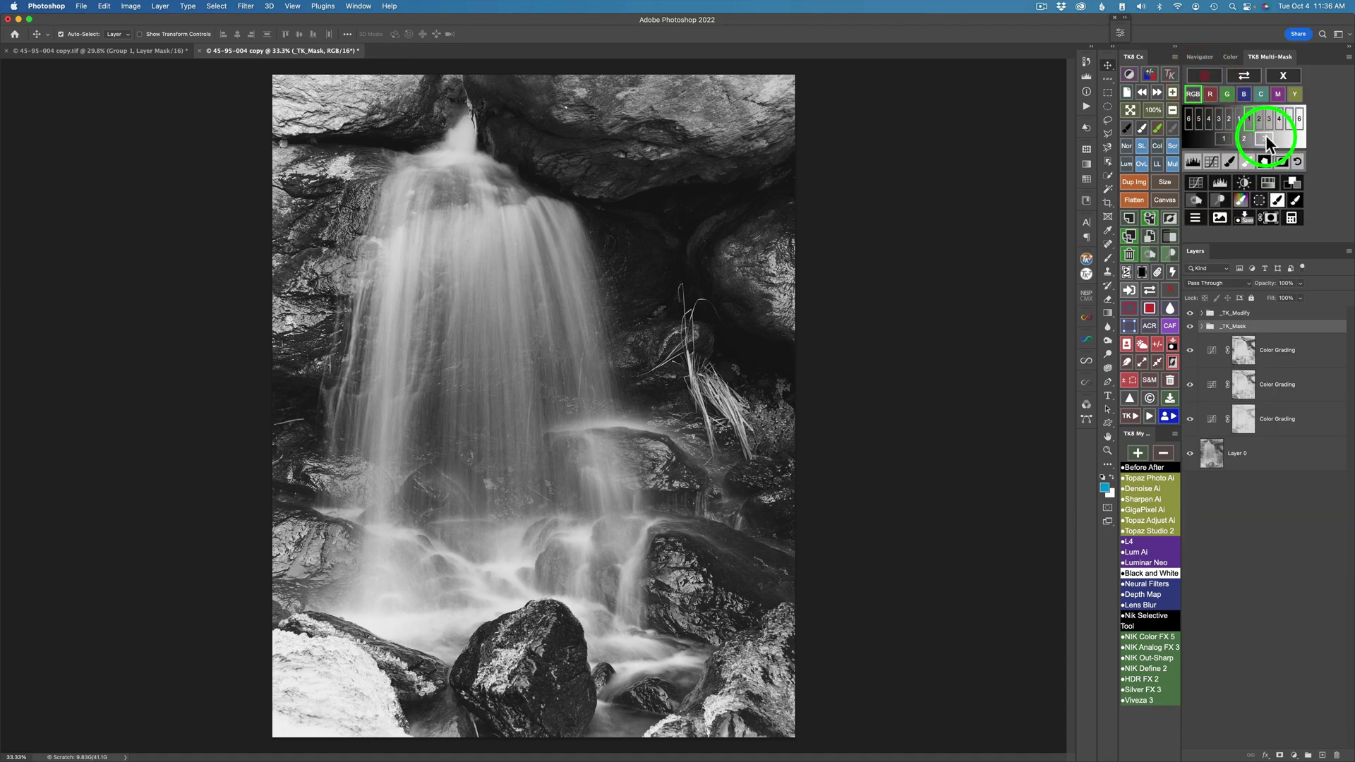
left_click(1264, 139)
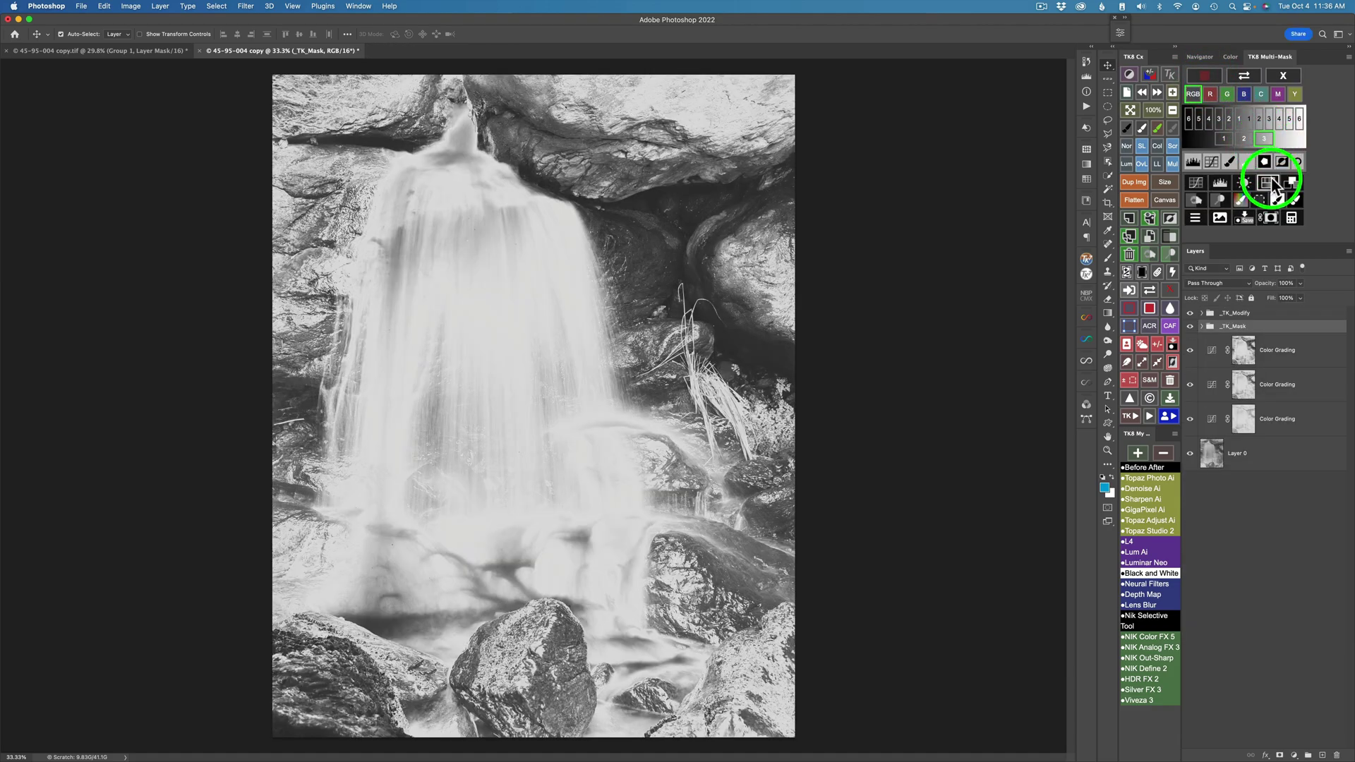
left_click(1291, 182)
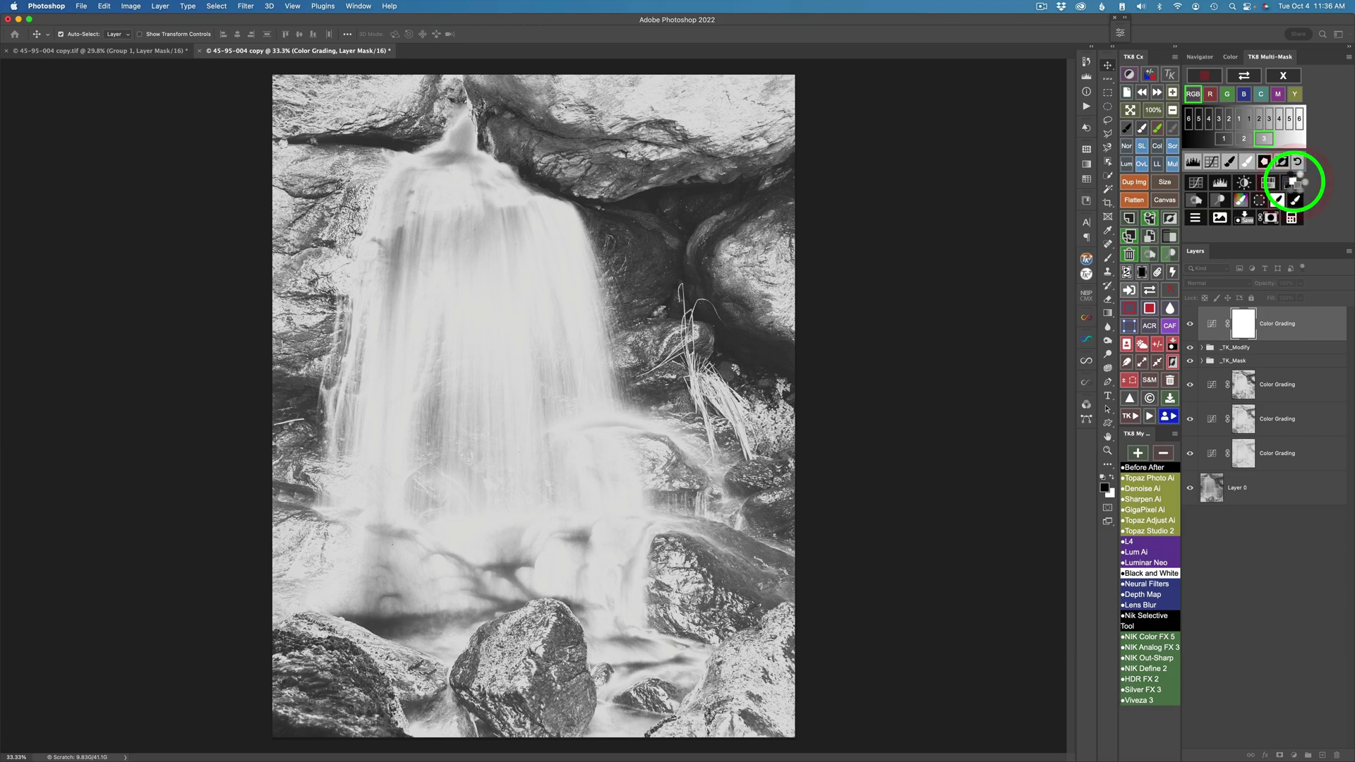
- Darken the shadows and midtones of the fourth Color Grading layer and brighten its highlights
left_click(1219, 84)
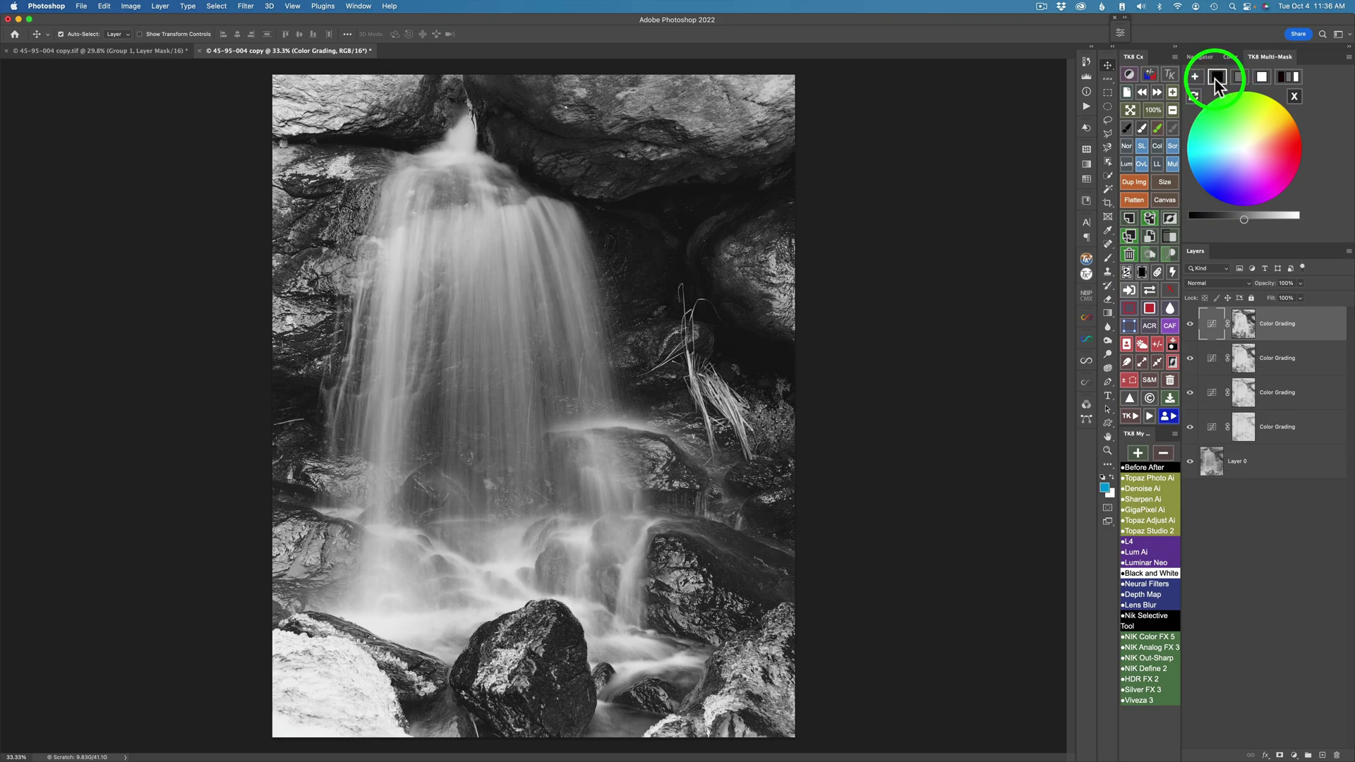
left_click(1244, 219)
left_click_drag(1244, 220, 1227, 217)
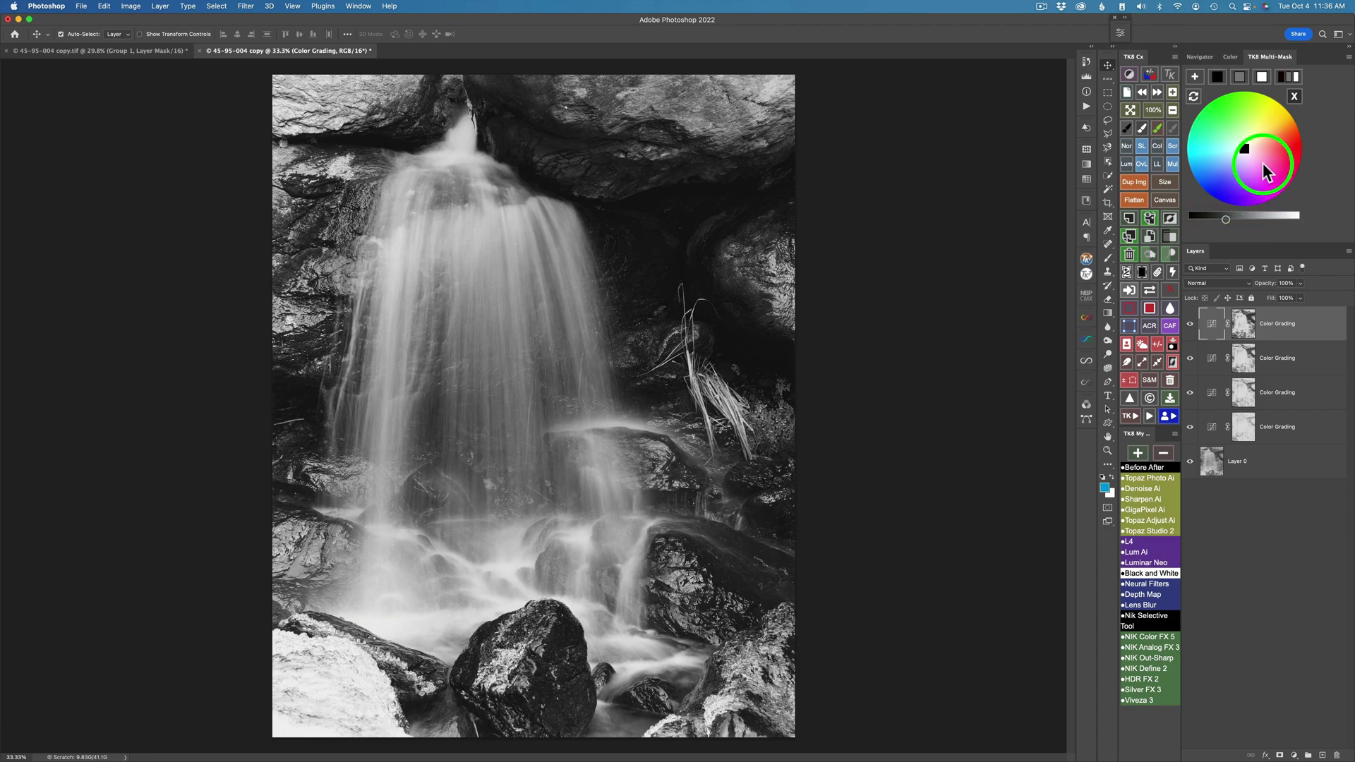
left_click(1244, 79)
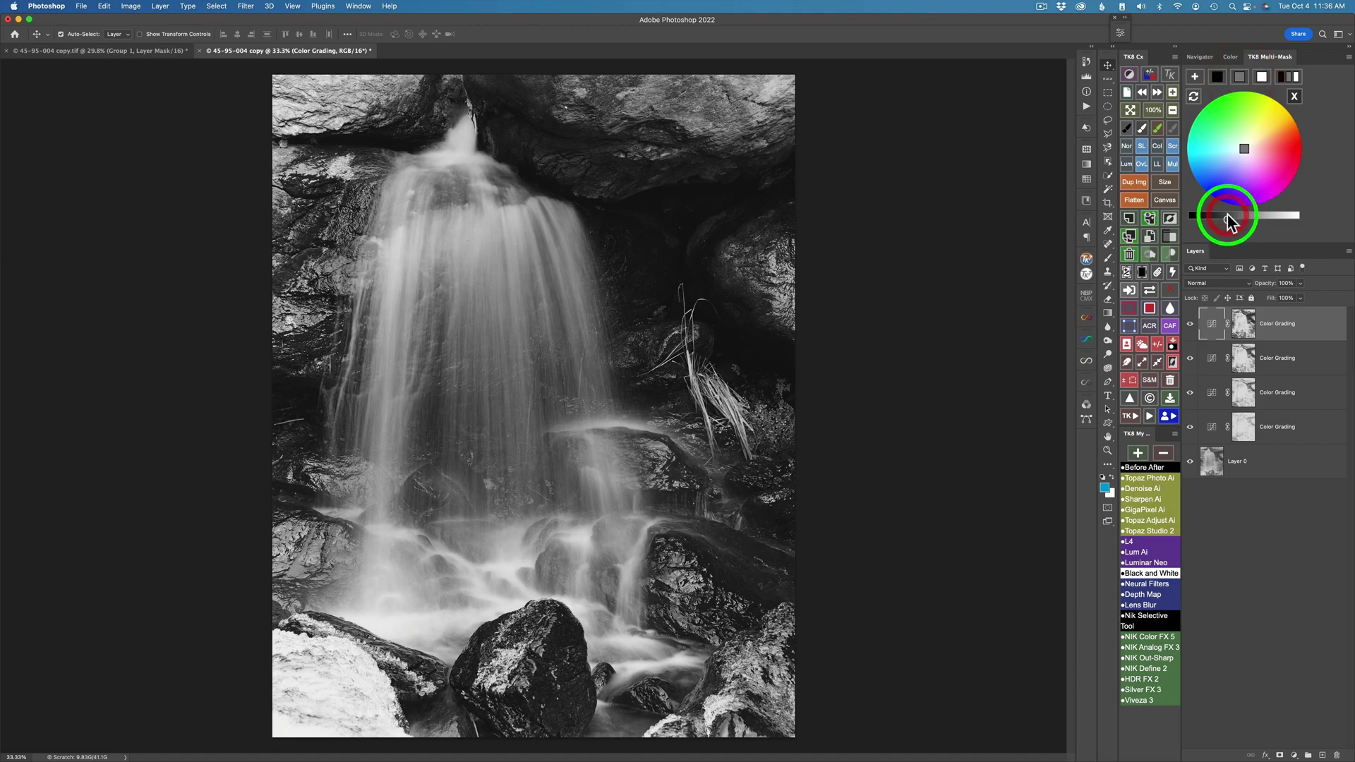
left_click_drag(1226, 216, 1223, 215)
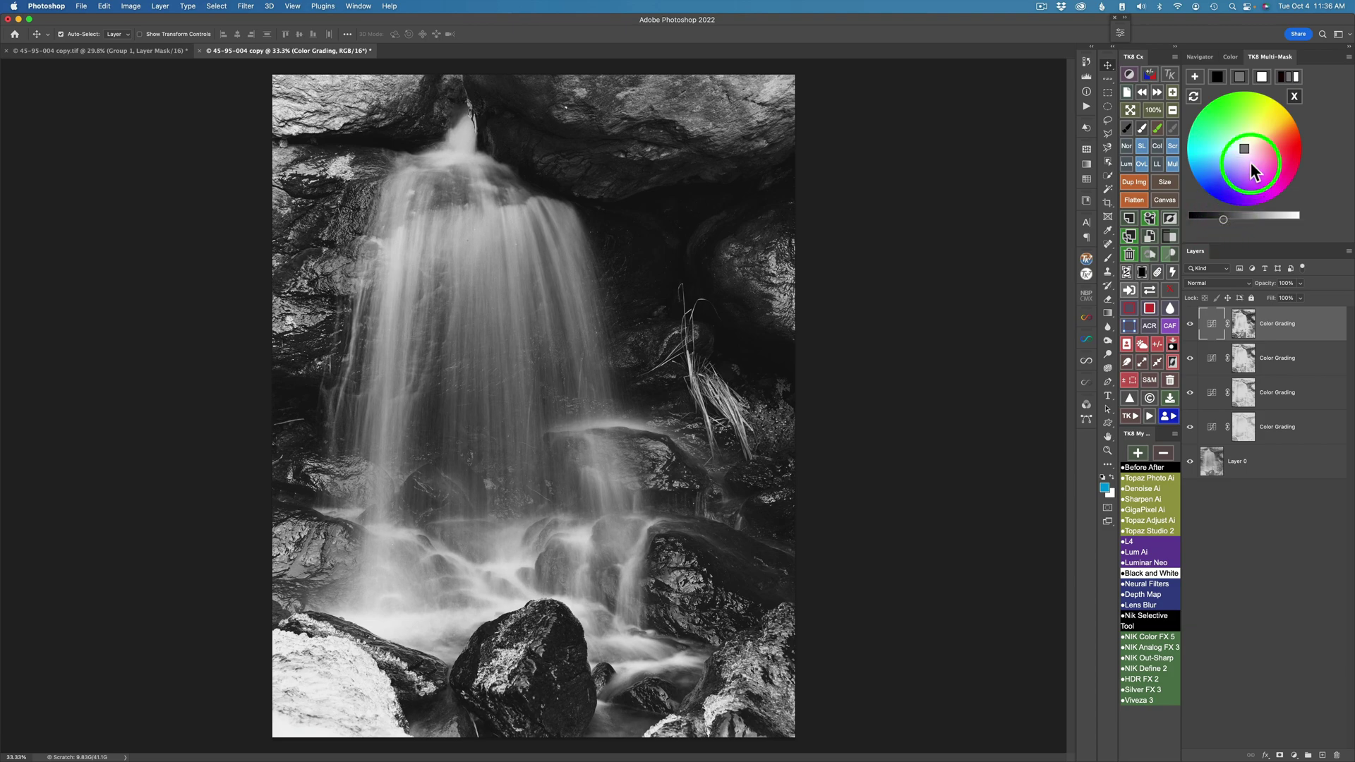
left_click(1262, 77)
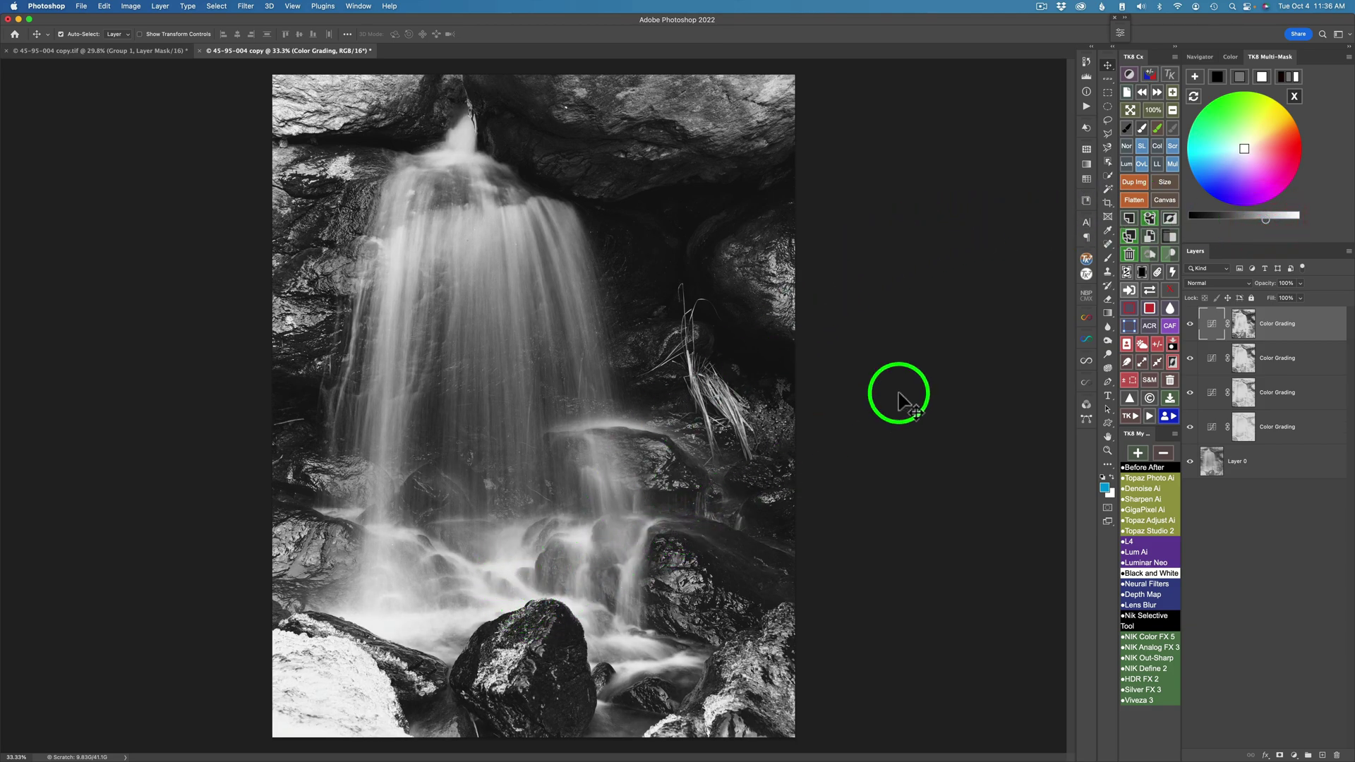
- Check the histogram for shadow and highlight clipping, switching its channel to Luminosity, and close it
left_click(1088, 76)
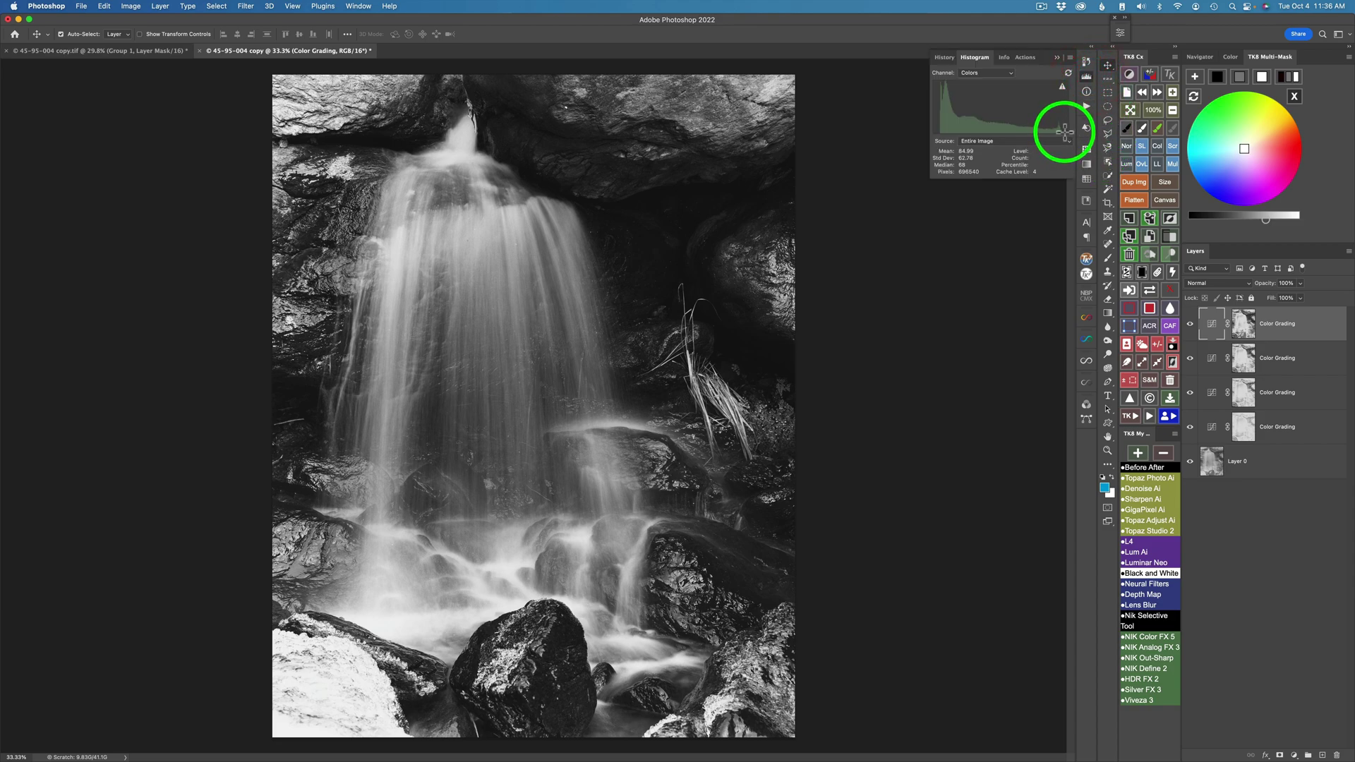
left_click(1087, 76)
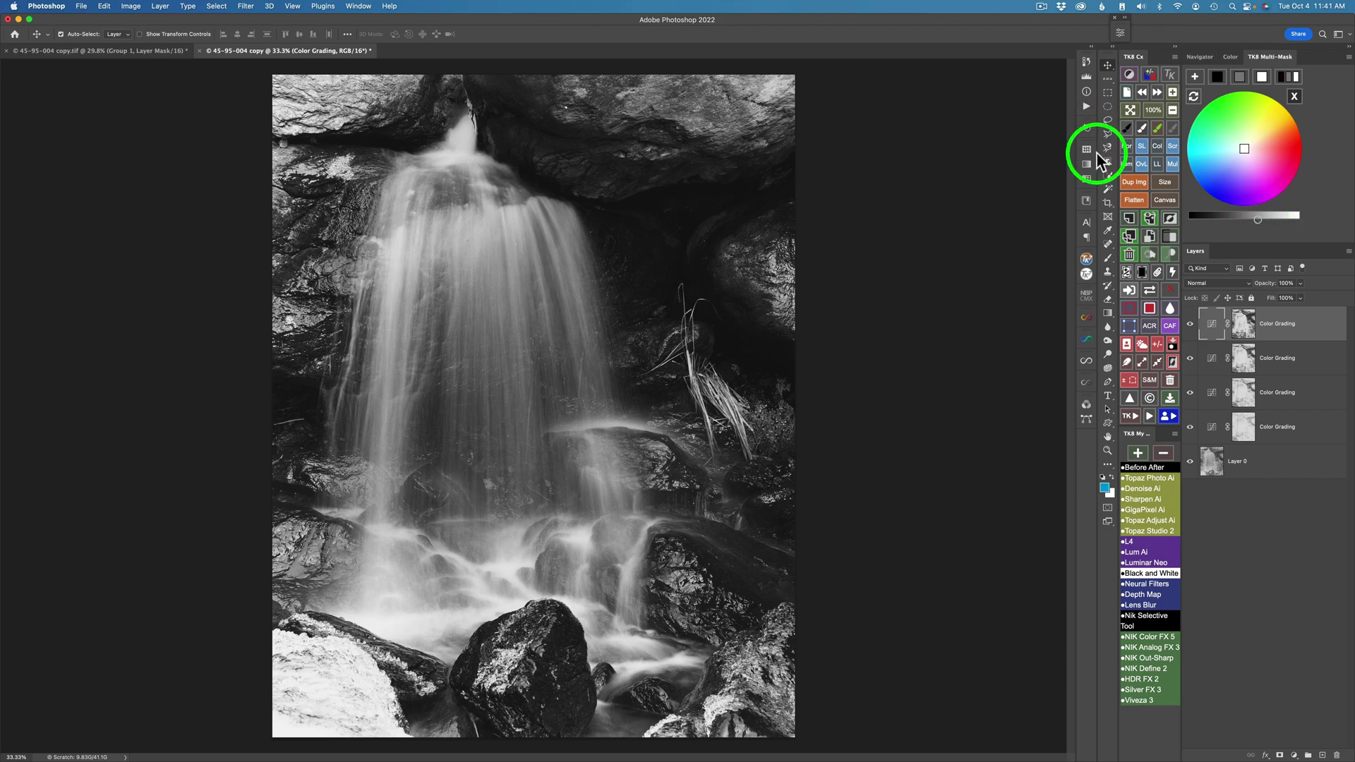
left_click(1087, 76)
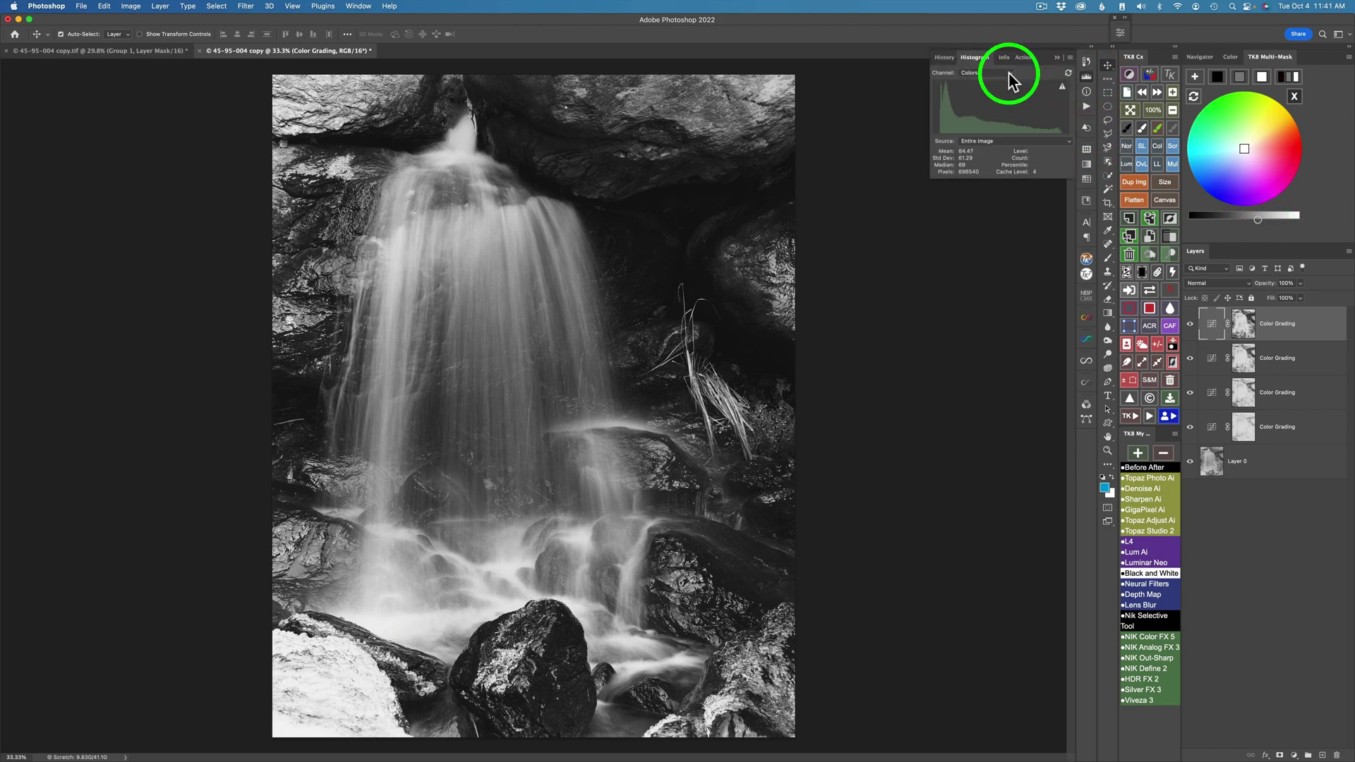
left_click(1009, 74)
left_click(984, 62)
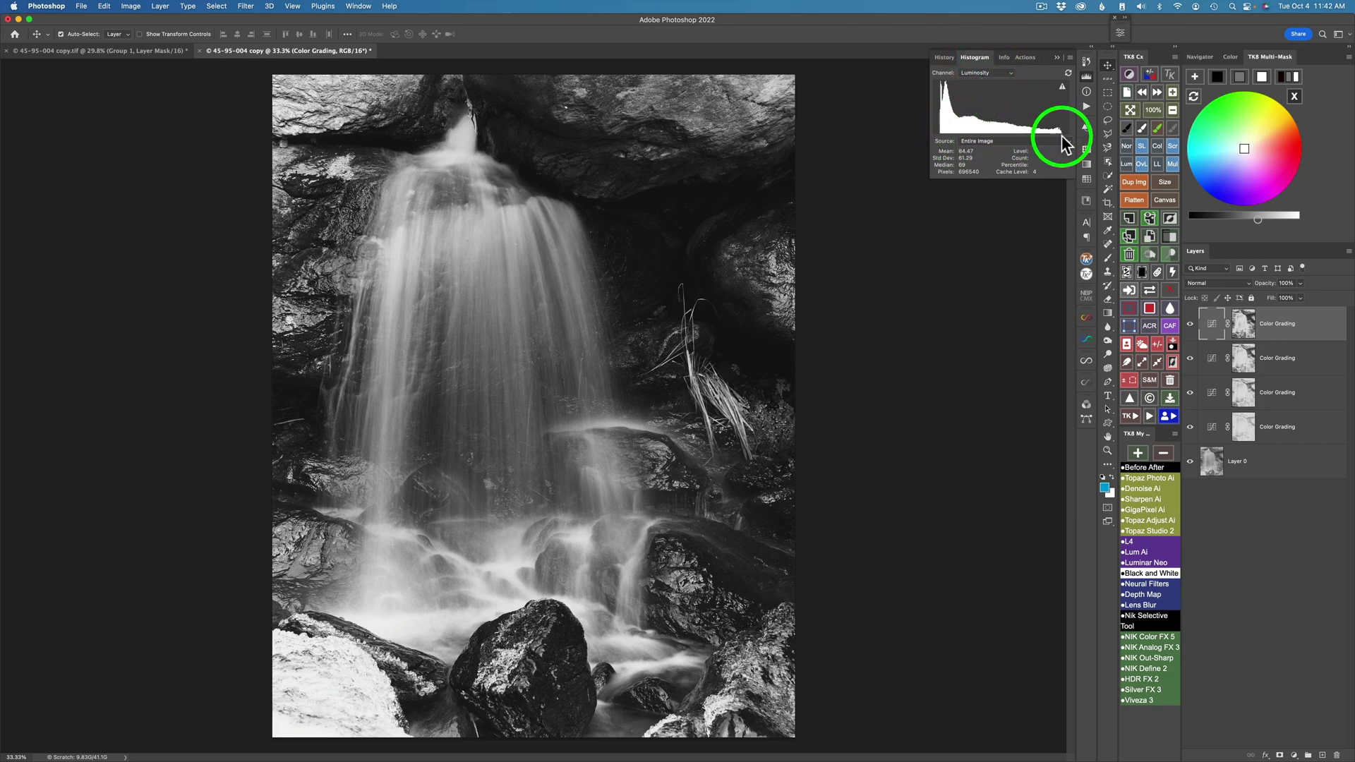
left_click(1088, 78)
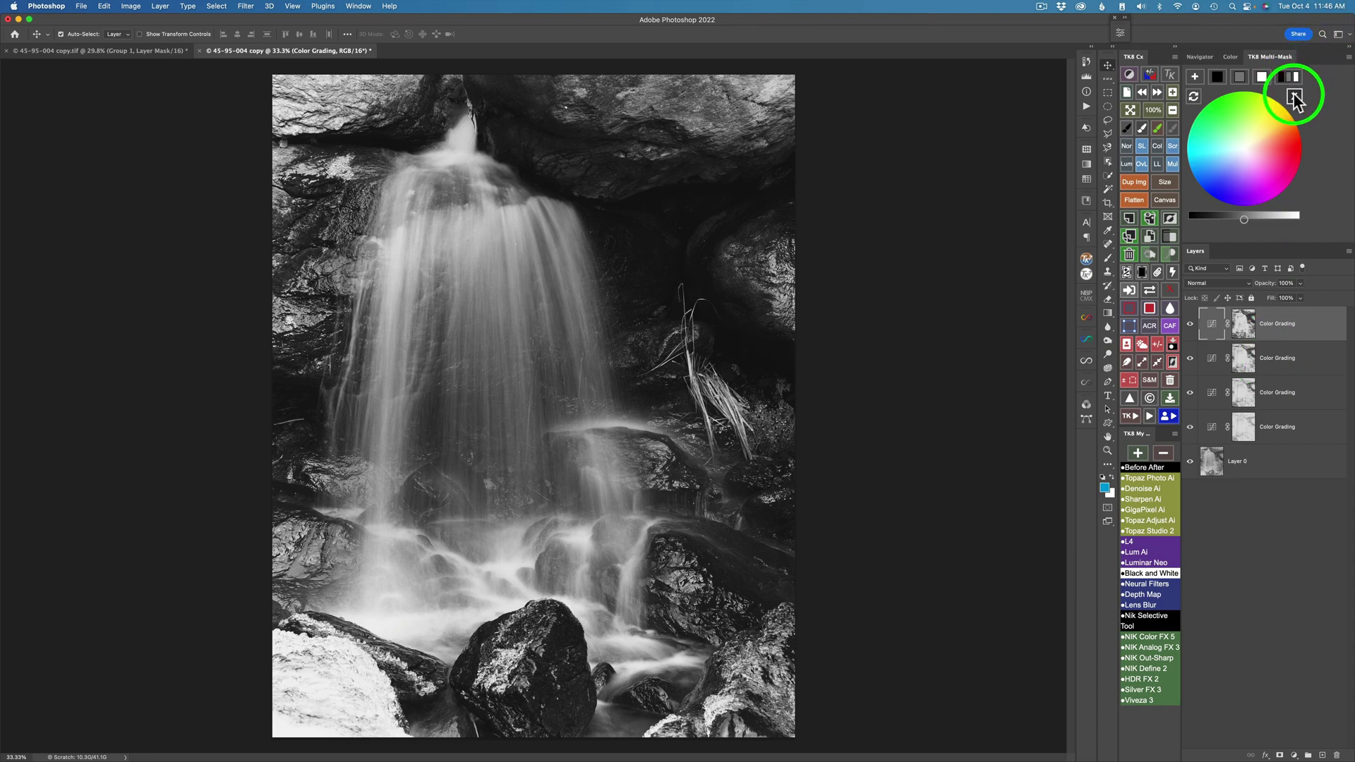
- Step through the Darks masks from 1 to 5 and apply the Darks 5 mask to a new Curves layer above the Color Grading layers
left_click(1294, 95)
left_click(1206, 79)
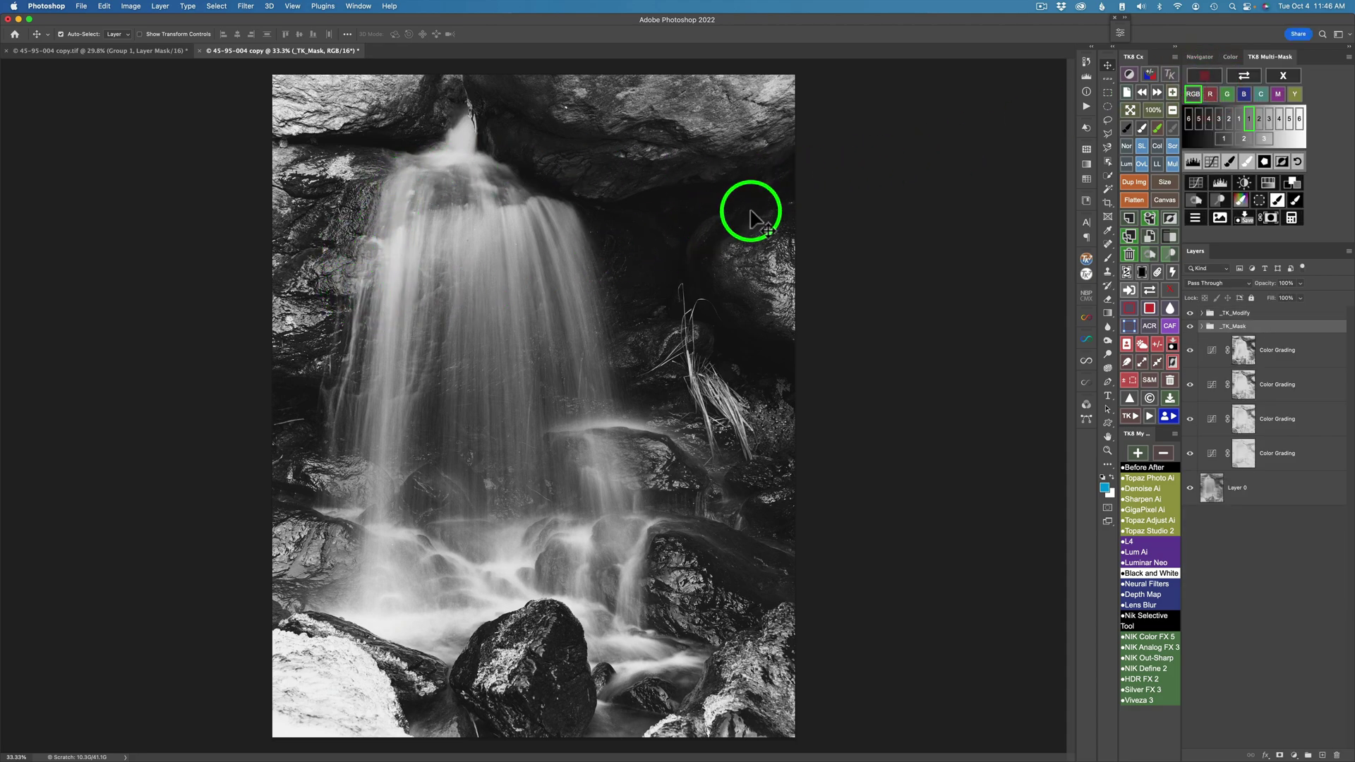
left_click(1238, 117)
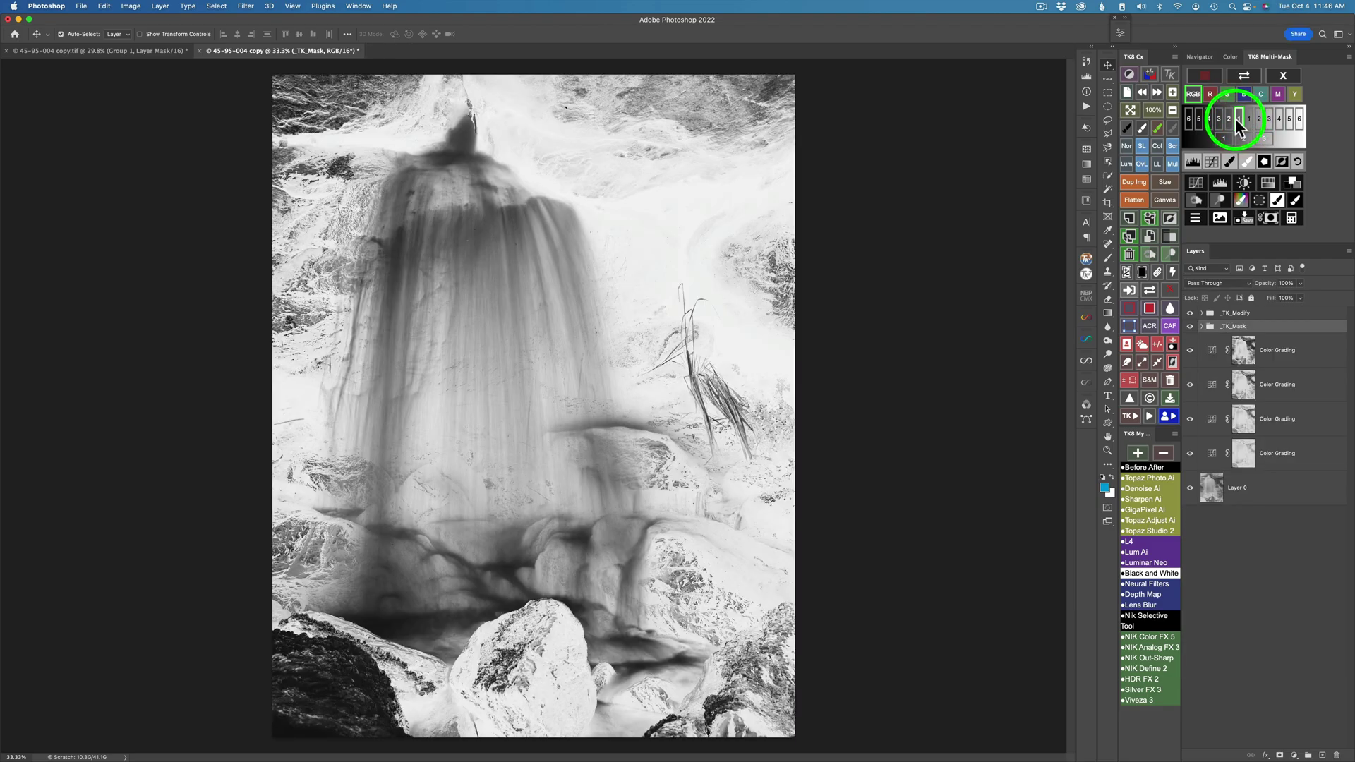
left_click(1229, 119)
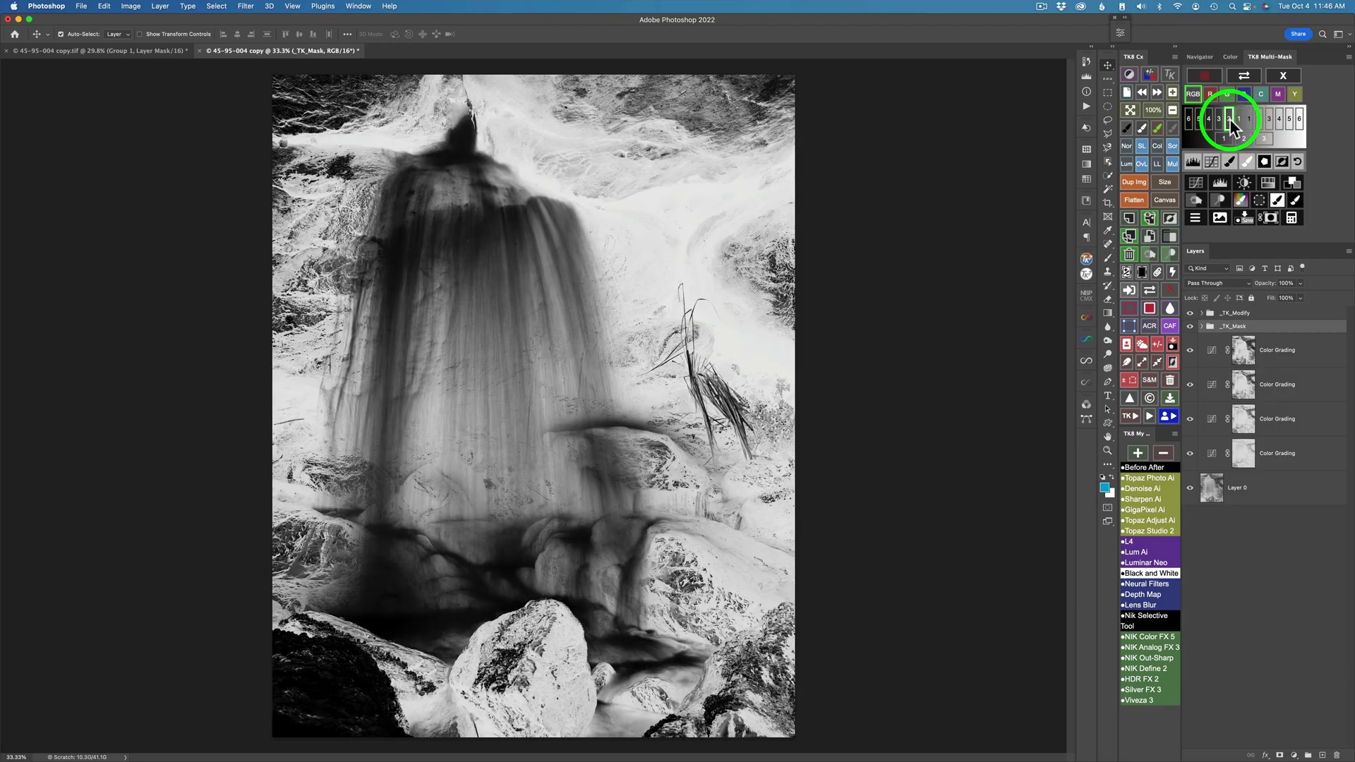
left_click(1220, 119)
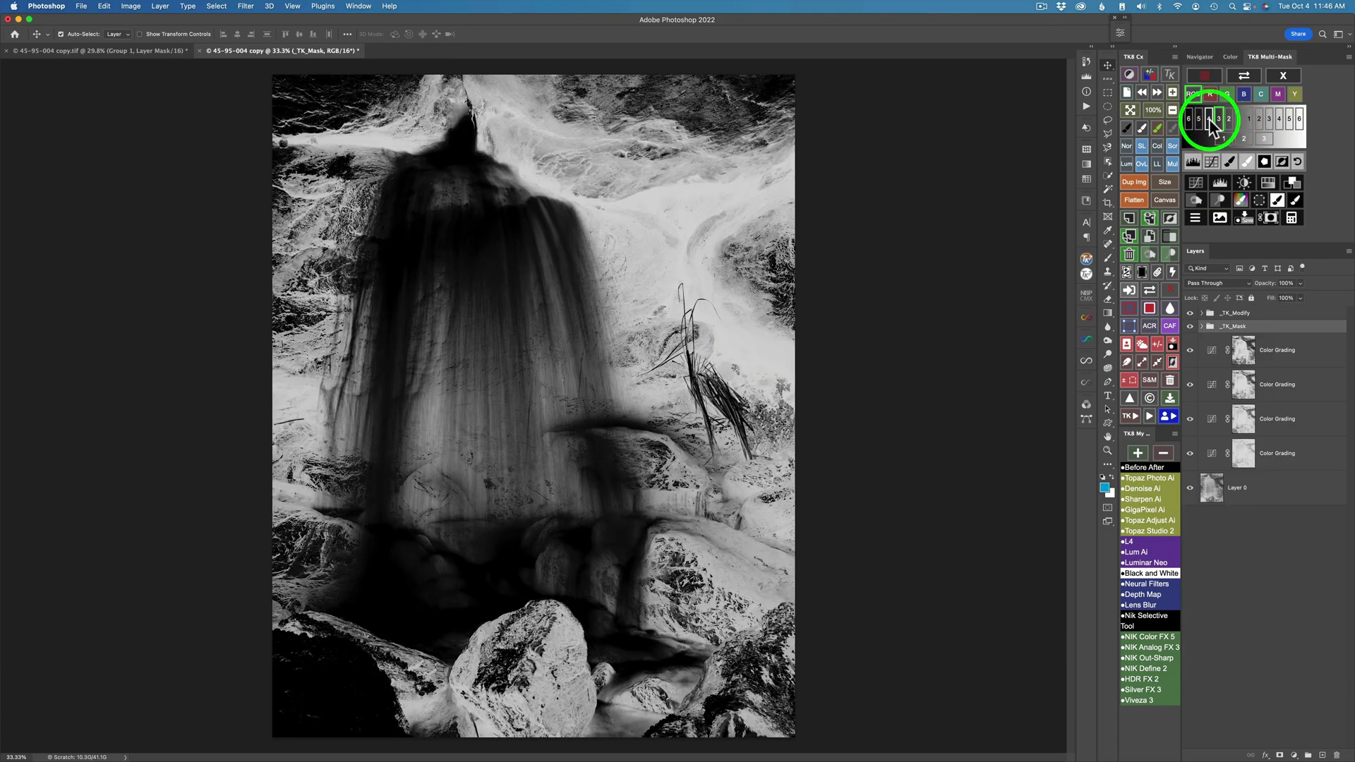
left_click(1209, 118)
left_click(1200, 119)
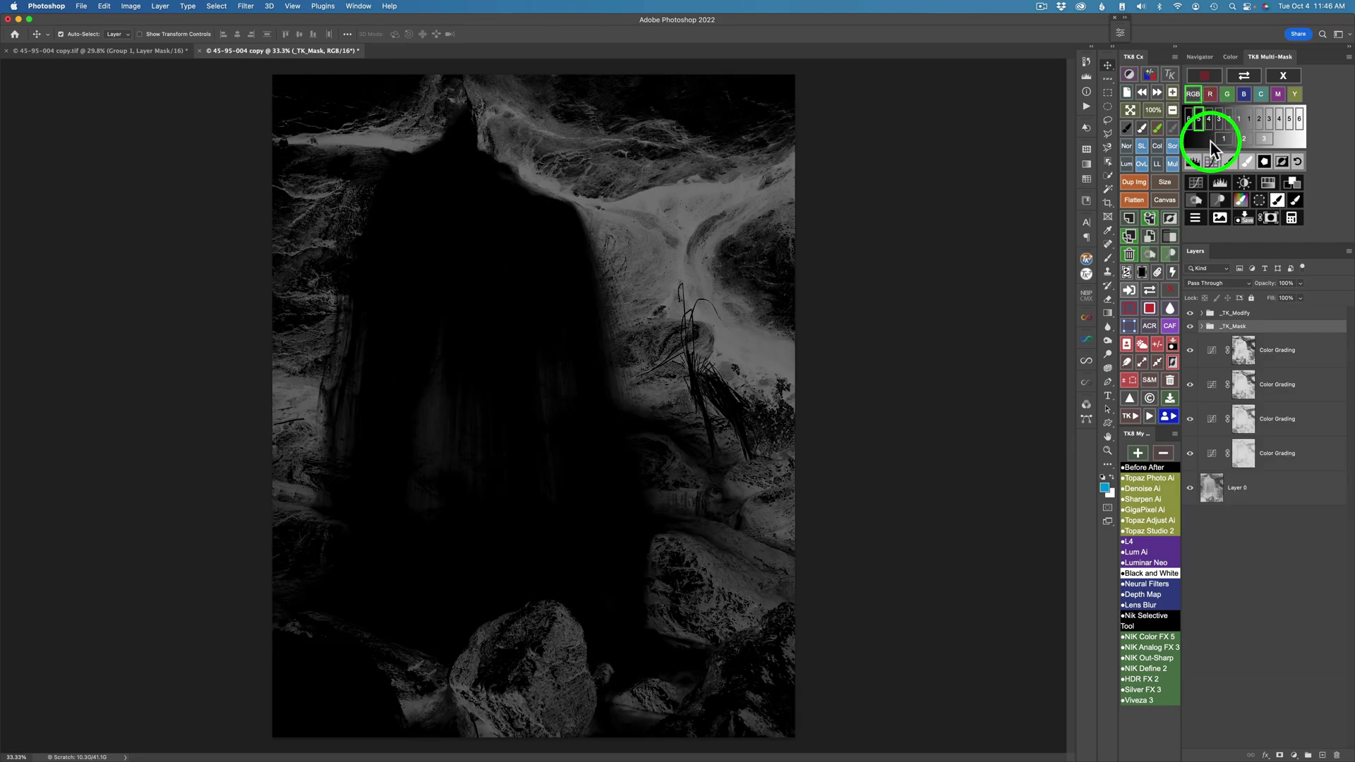
left_click(1193, 182)
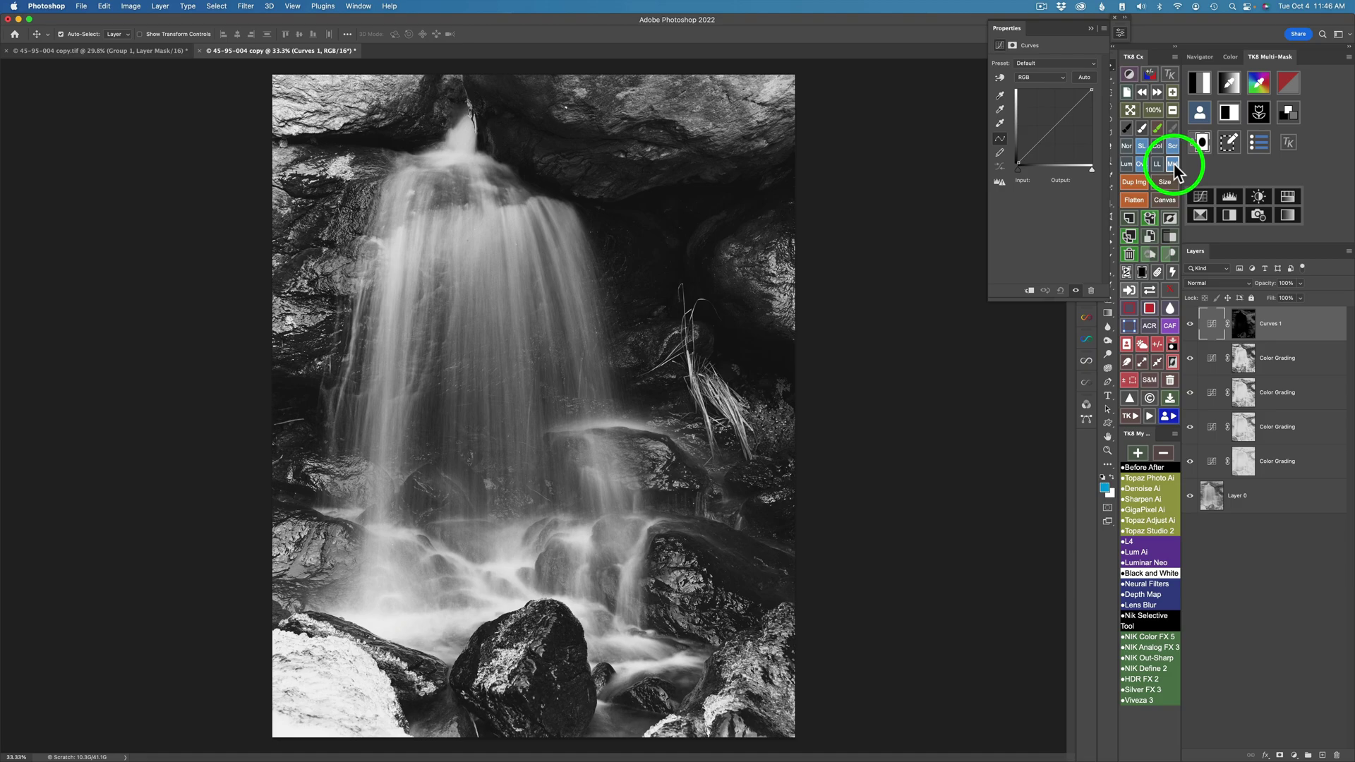
- Set the Darks 5-masked Curves layer to Multiply blending and compare the image with the layer off and on
left_click(1171, 165)
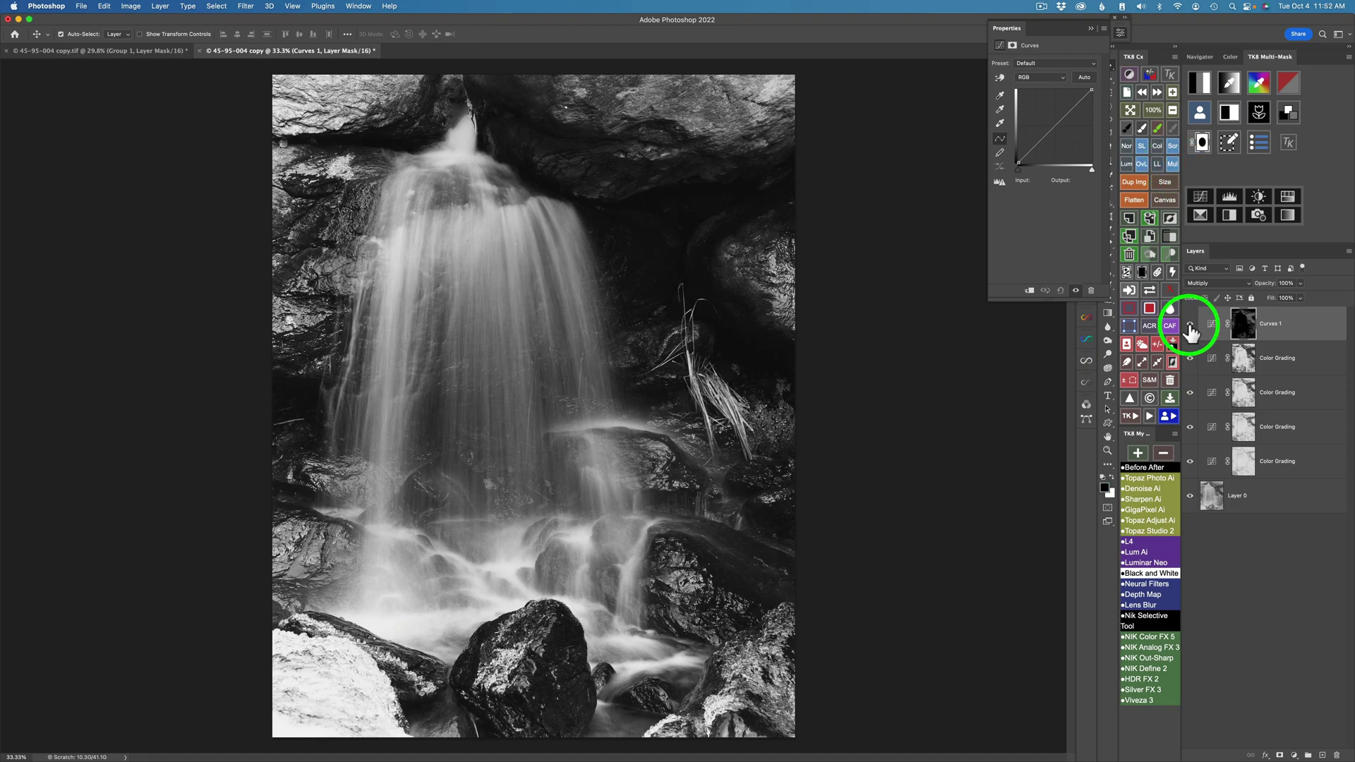
left_click(1190, 325)
left_click(1190, 325)
- Add a second Curves layer with a Darks 4 luminosity mask, set it to Multiply, and preview its effect off and on
left_click(1200, 83)
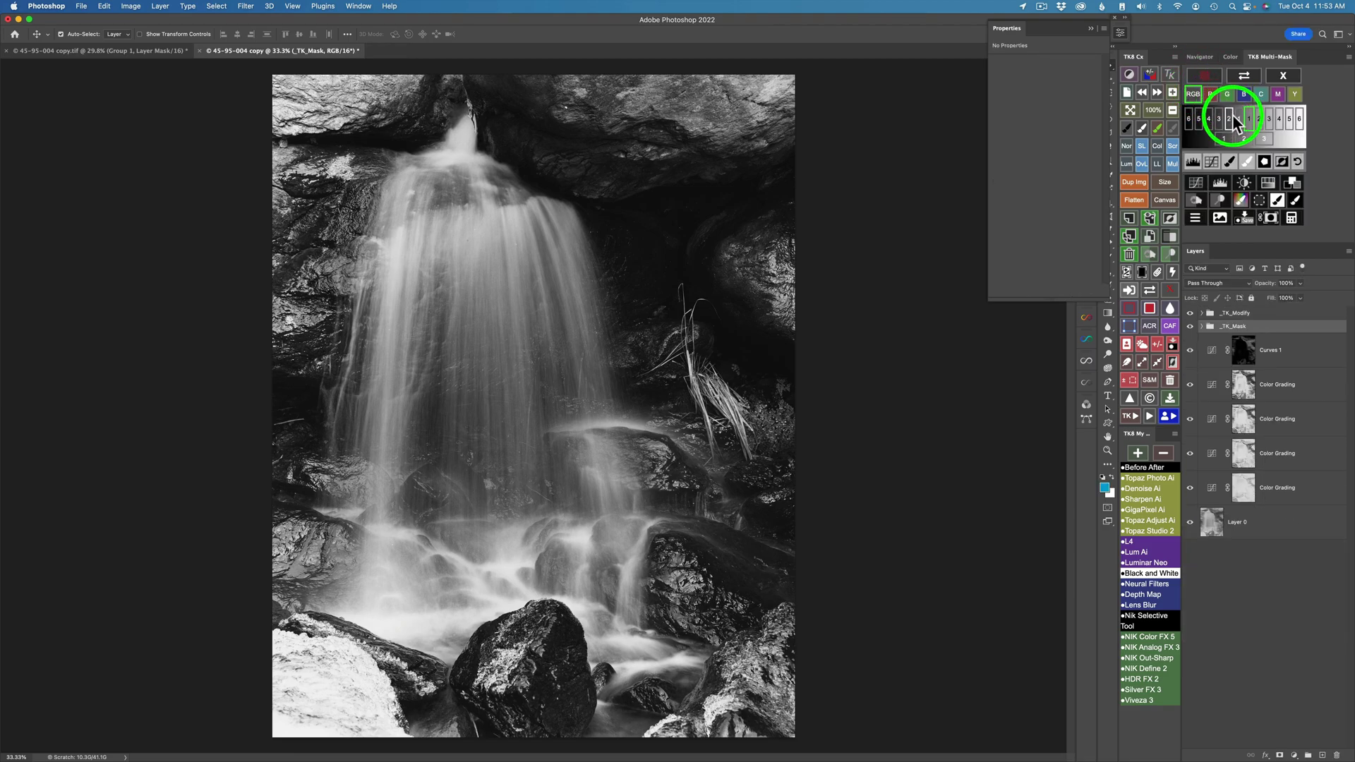
left_click(1209, 120)
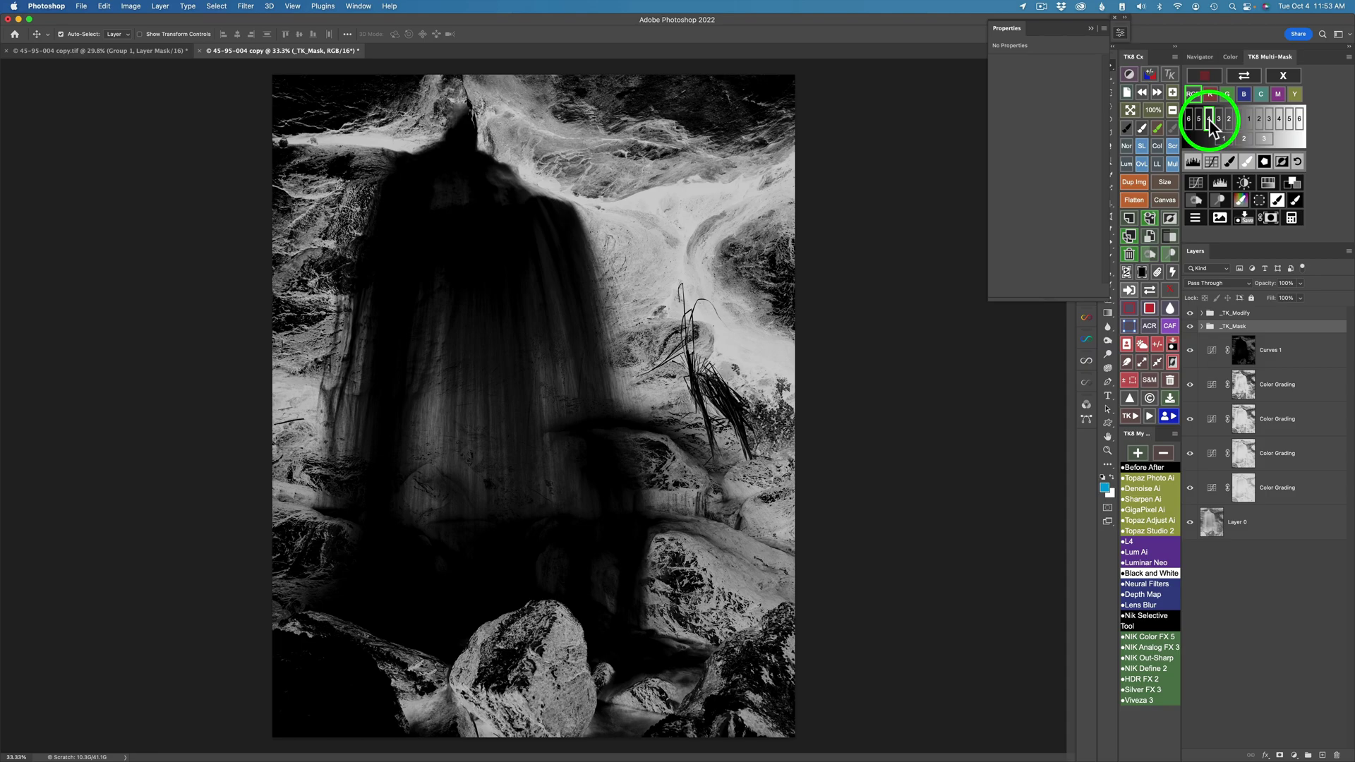
left_click(1197, 182)
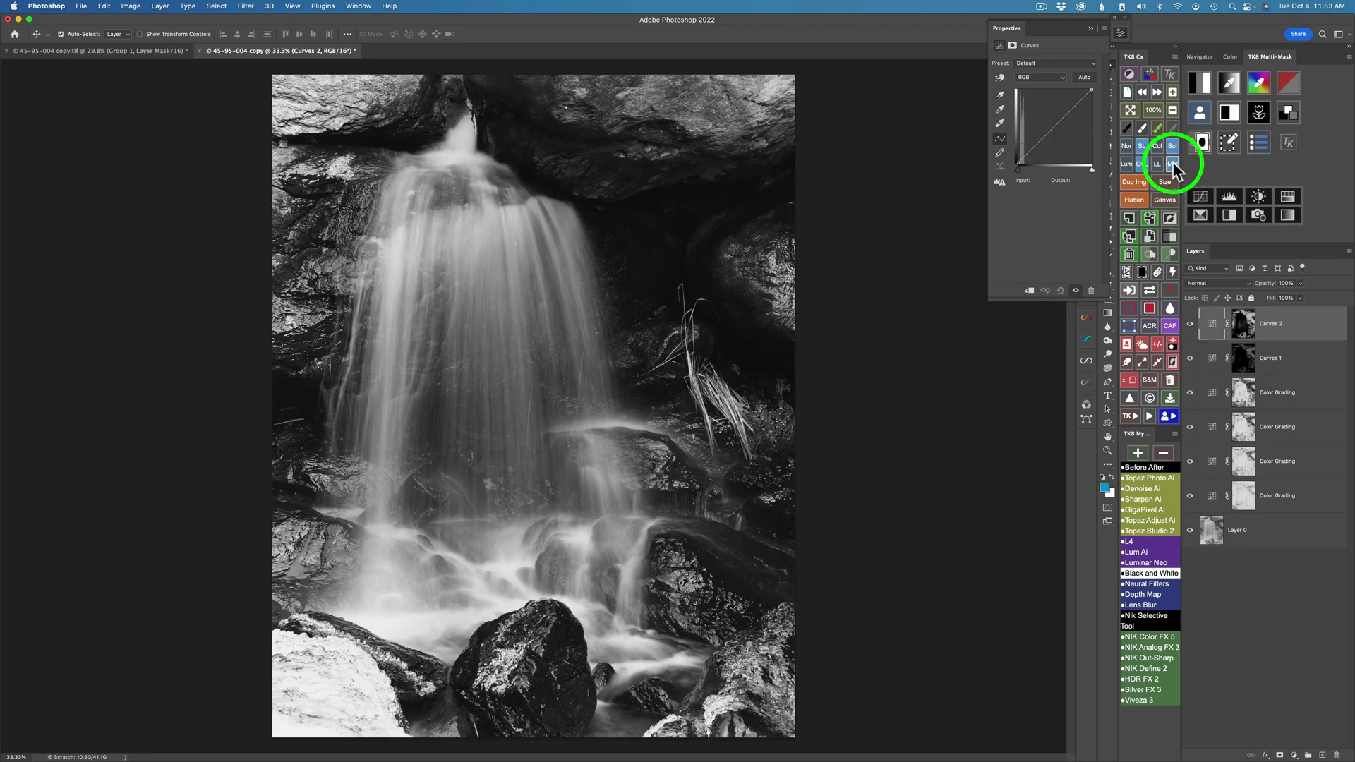
left_click(1172, 164)
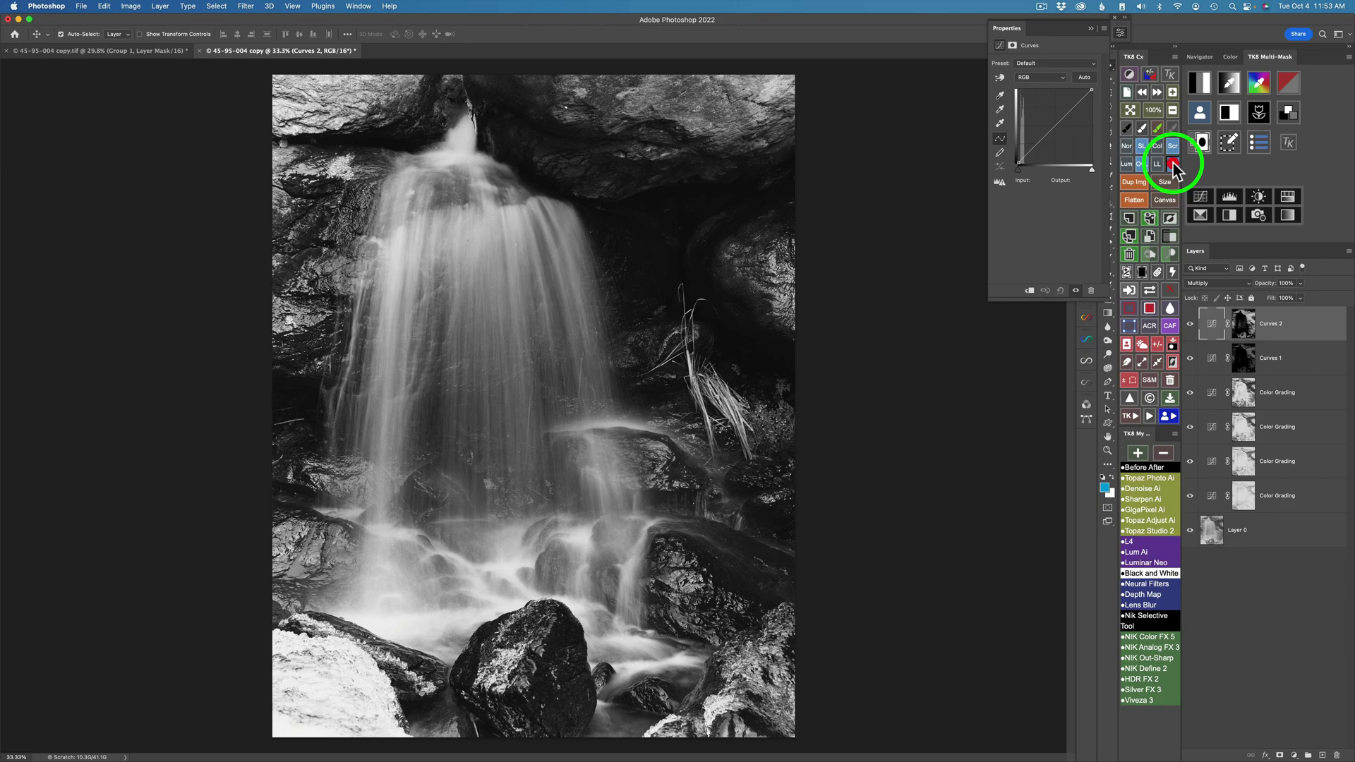
left_click(1190, 325)
left_click(1191, 324)
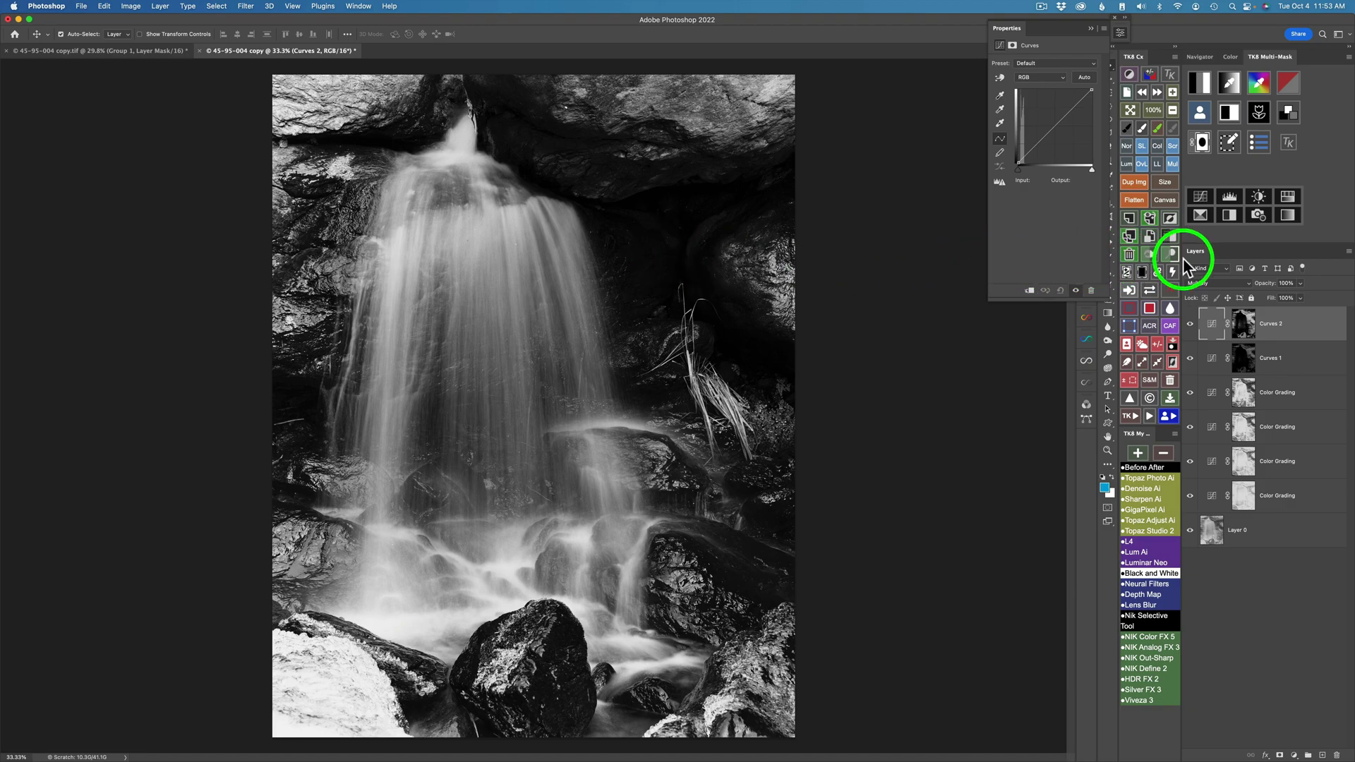
- Reduce the Darks 4-masked Curves layer's opacity to 37% and compare the image with and without the darkening Curves layers
left_click_drag(1263, 283, 1081, 285)
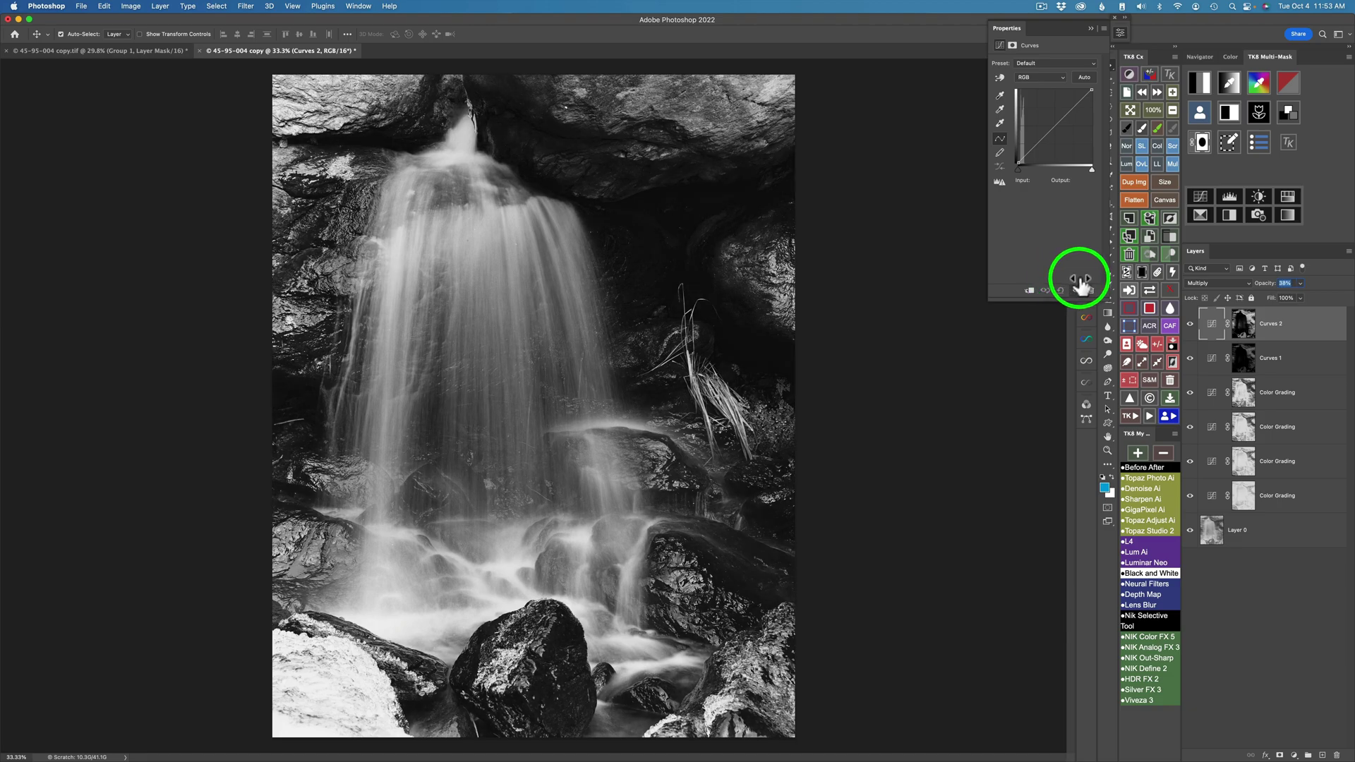
left_click(1190, 325)
left_click(1190, 329)
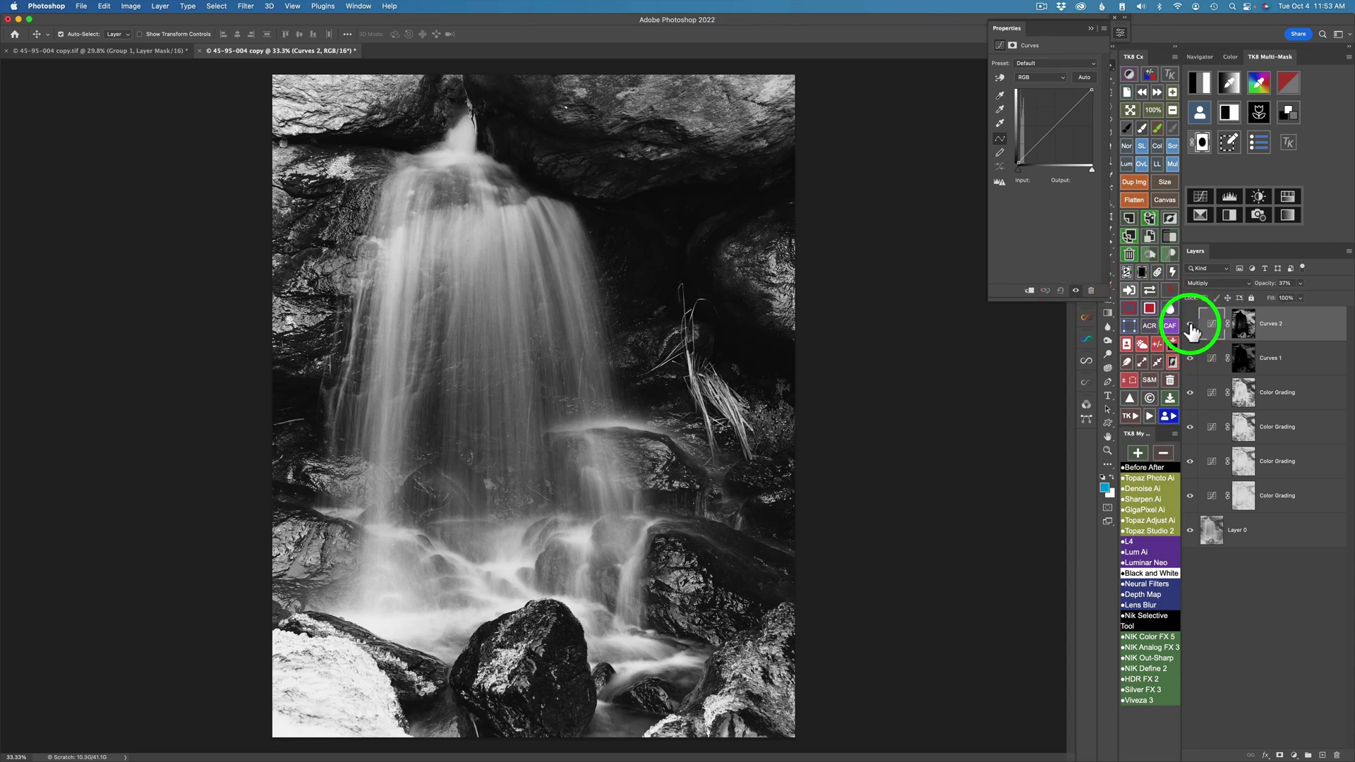
left_click(1192, 339)
left_click(1193, 347)
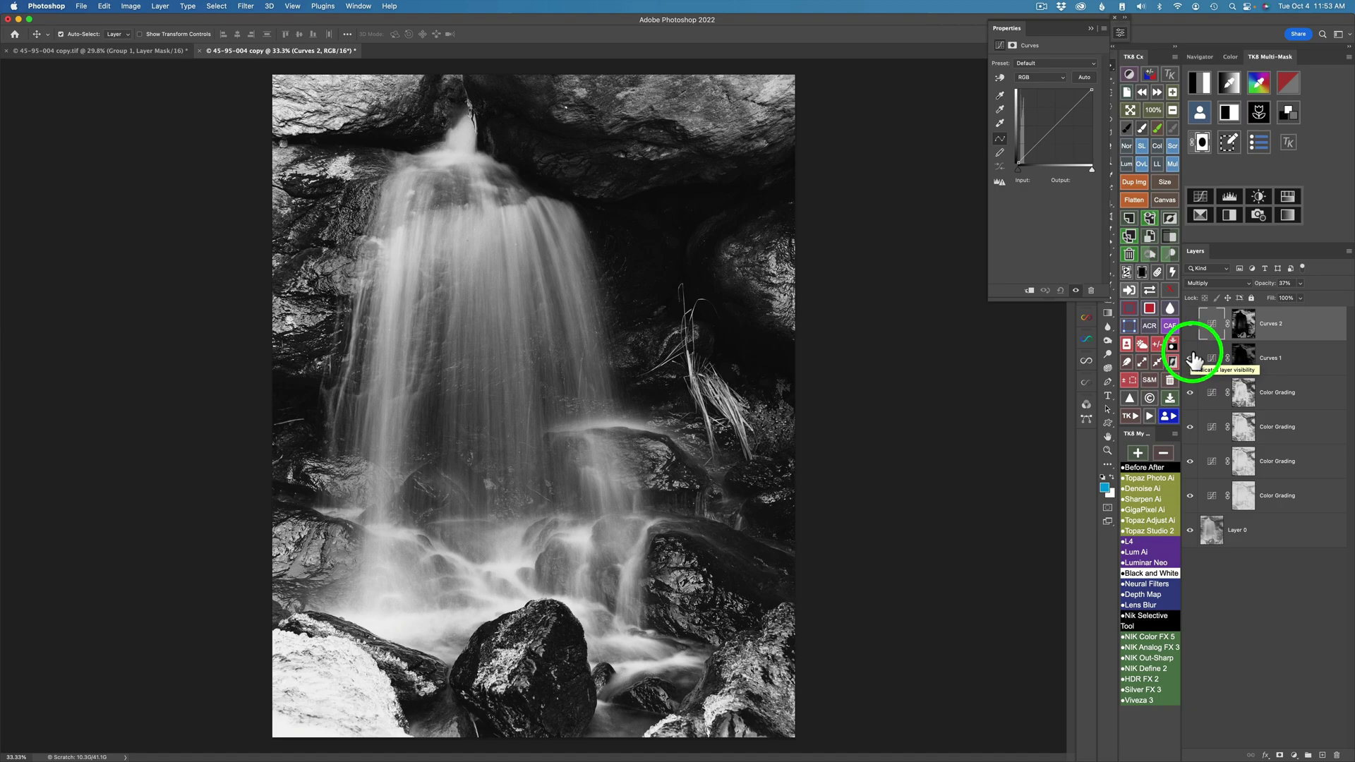
- Add a third Curves layer with a Lights 3 luminosity mask, set it to Screen, and preview its effect off and on
left_click(1201, 82)
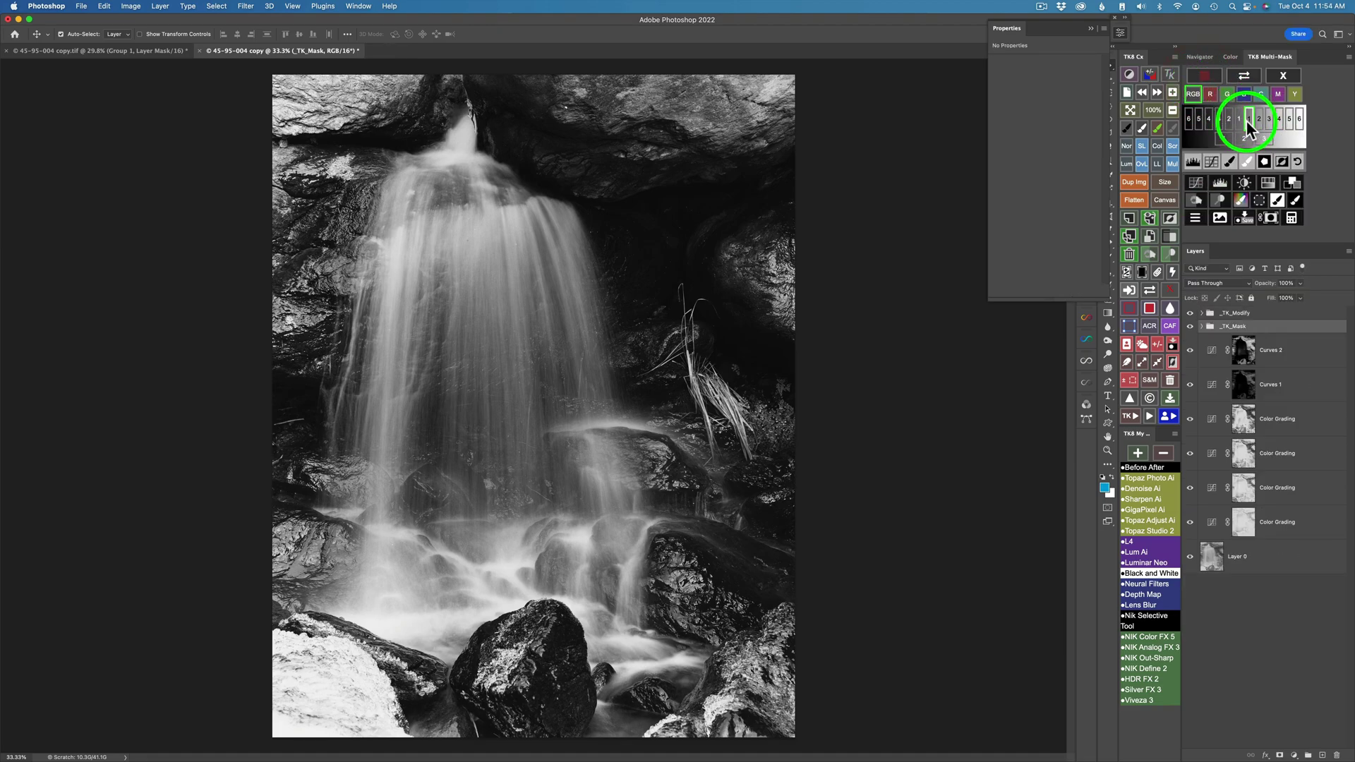
left_click(1260, 120)
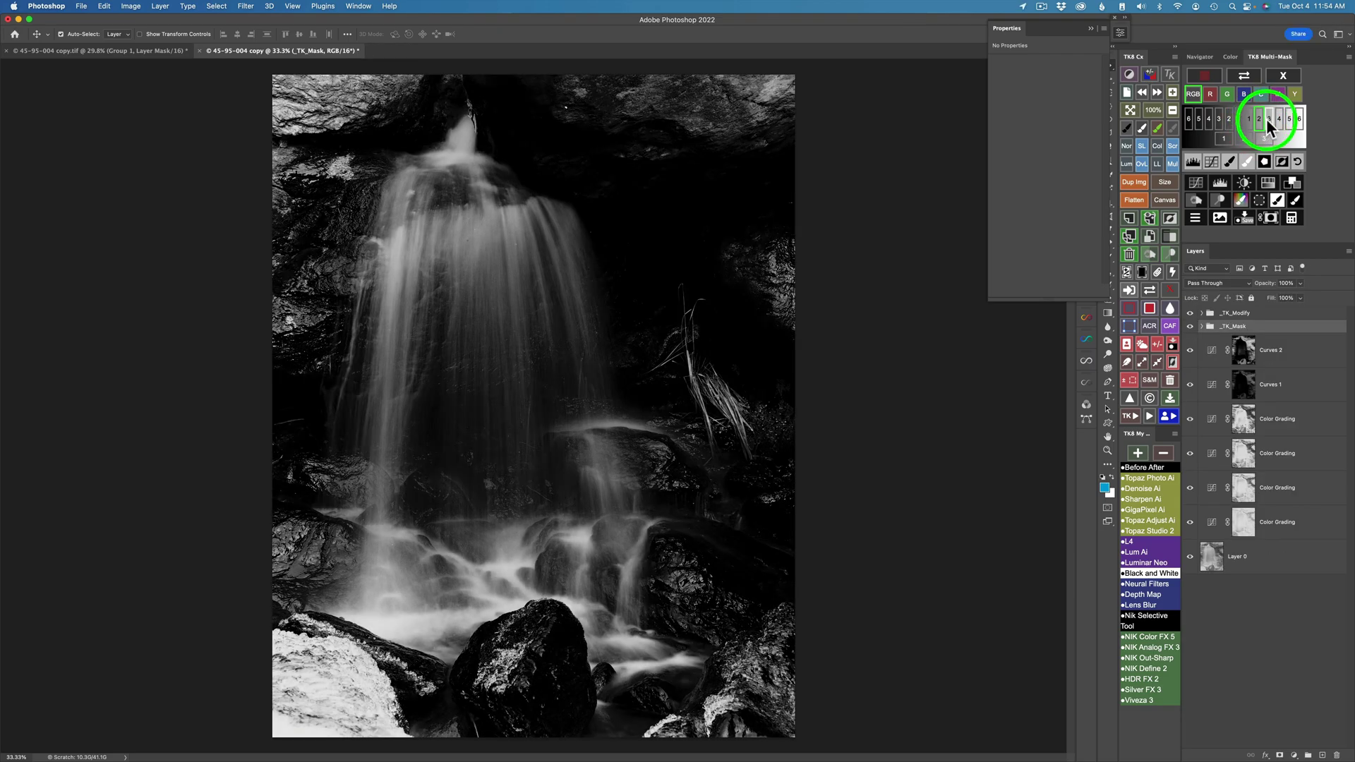
left_click(1269, 119)
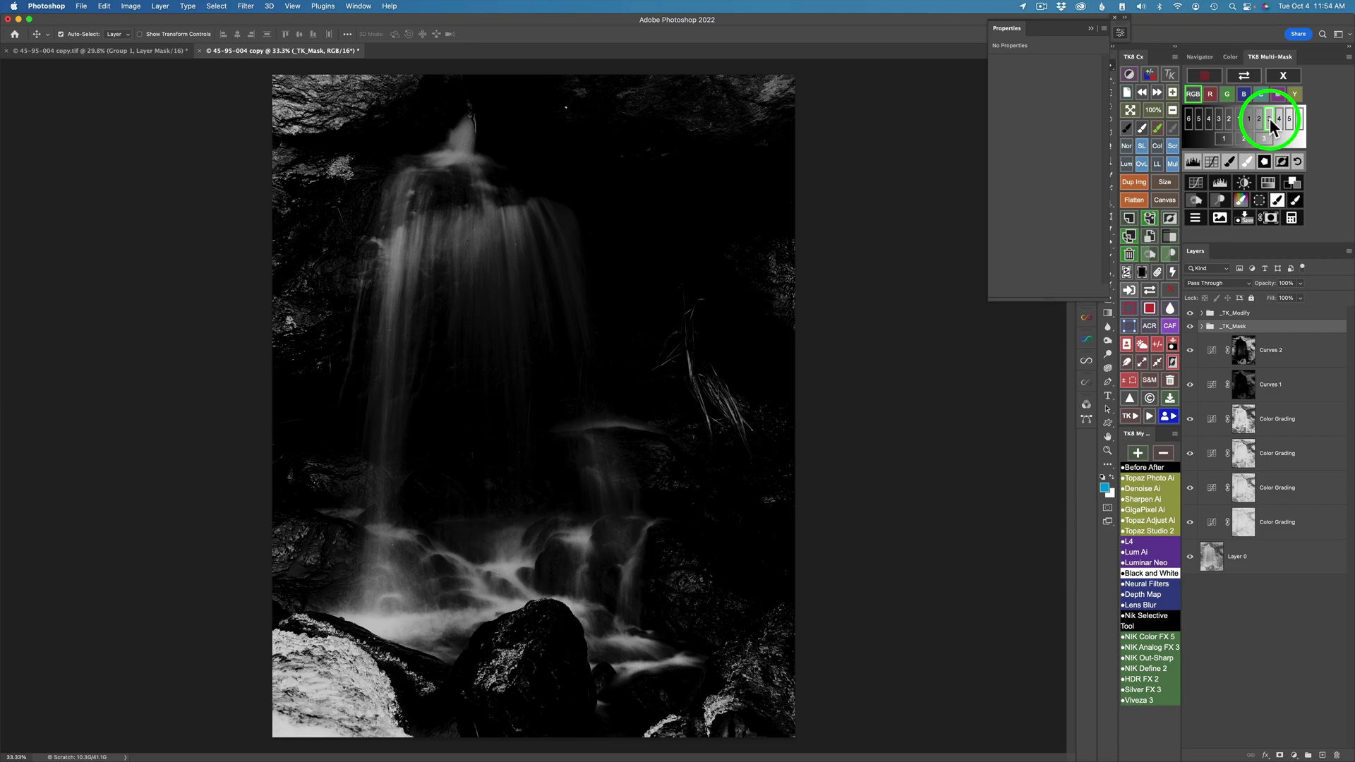
left_click(1199, 184)
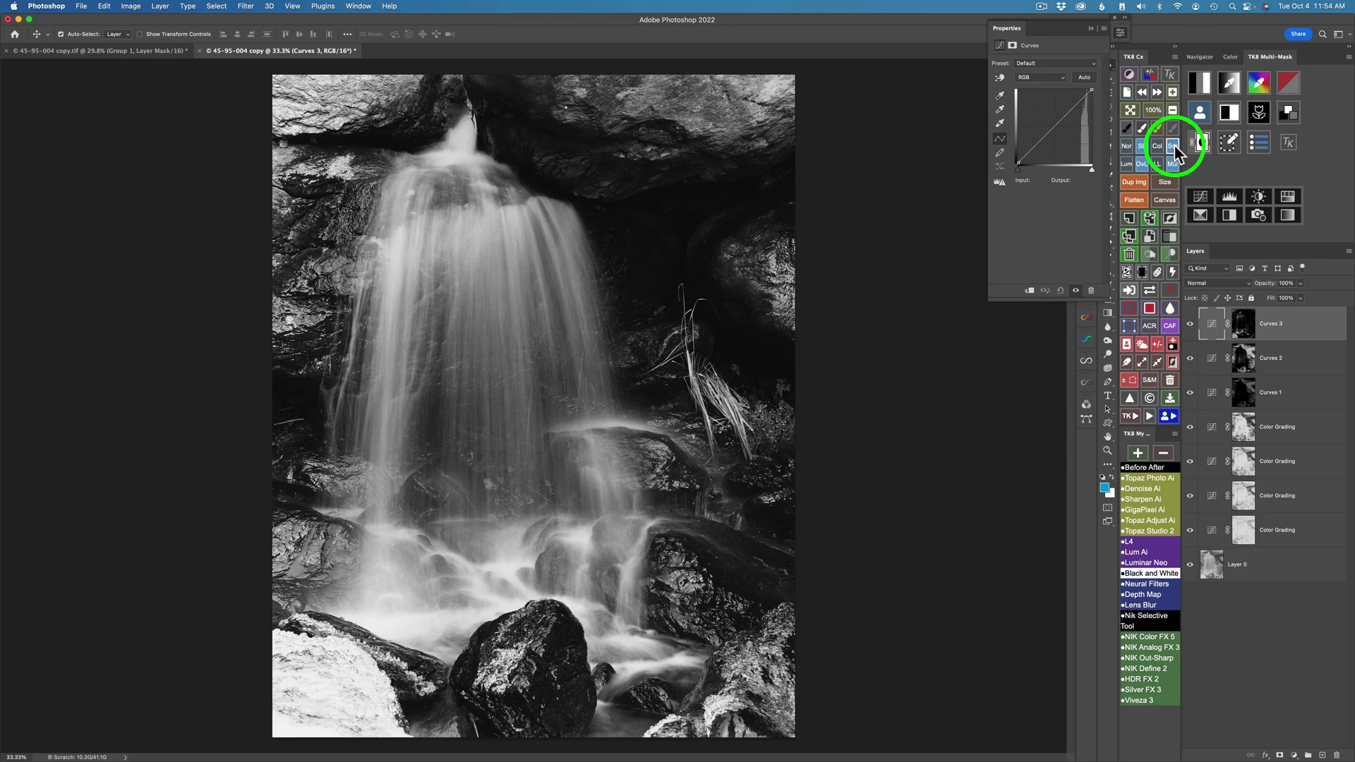
left_click(1175, 146)
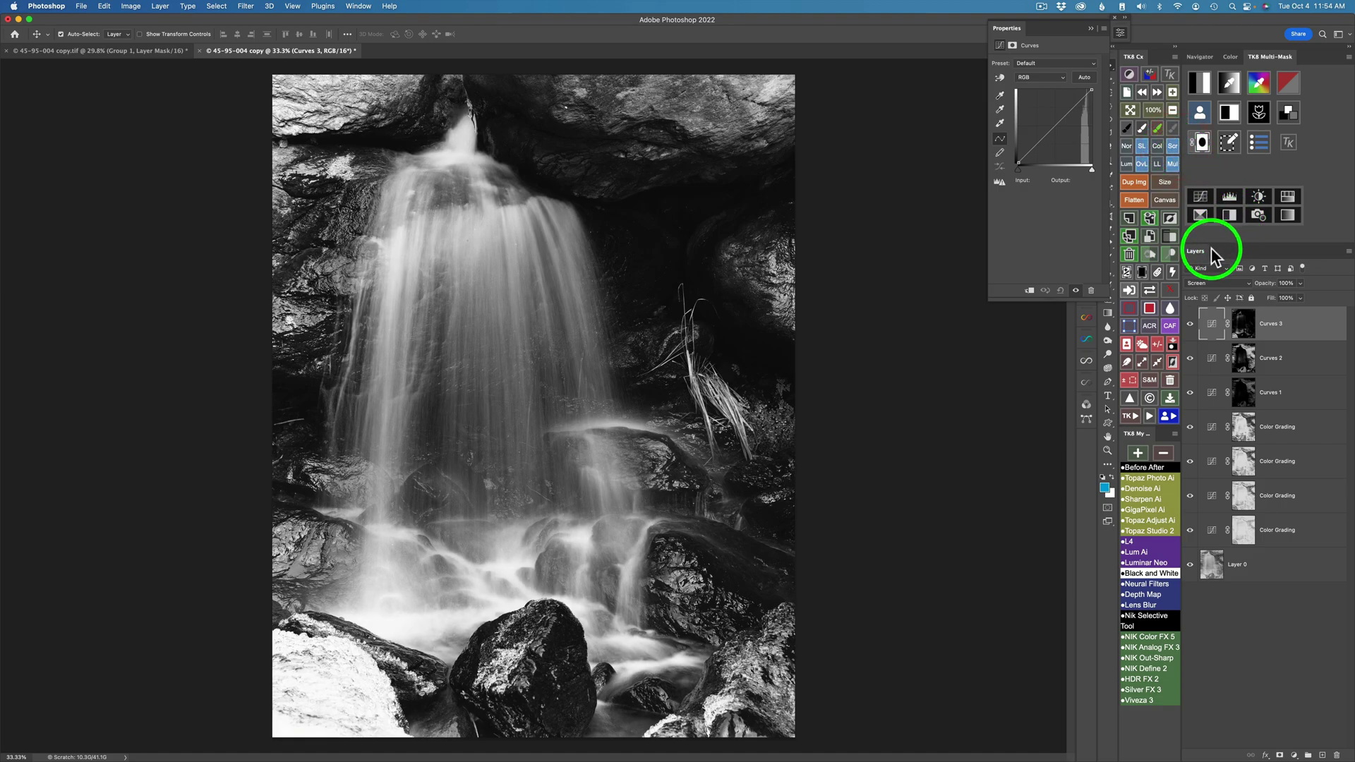
left_click(1190, 324)
left_click(1191, 328)
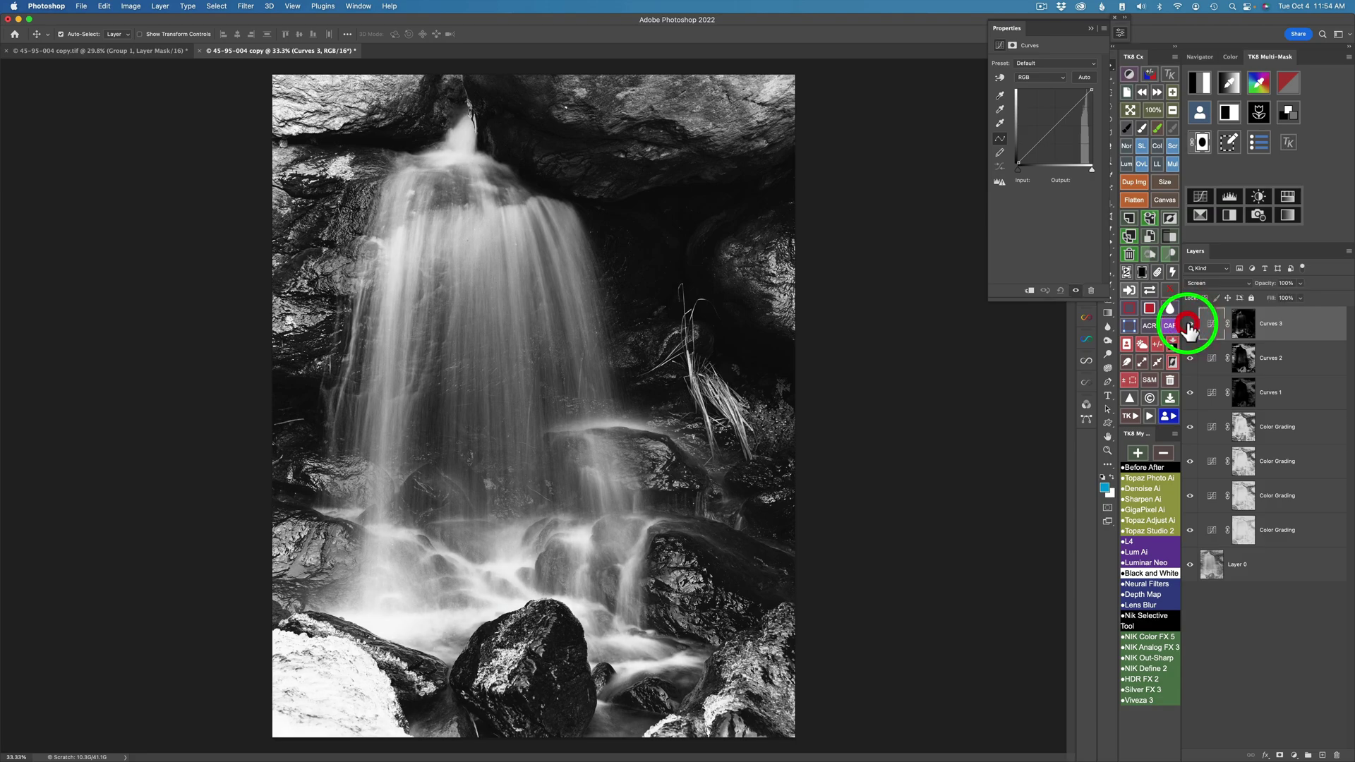
left_click(1190, 329)
left_click(1190, 328)
- Lower the Lights 3-masked Curves layer's opacity to 65% and compare the edited image with the original photo
left_click_drag(1266, 284, 1249, 290)
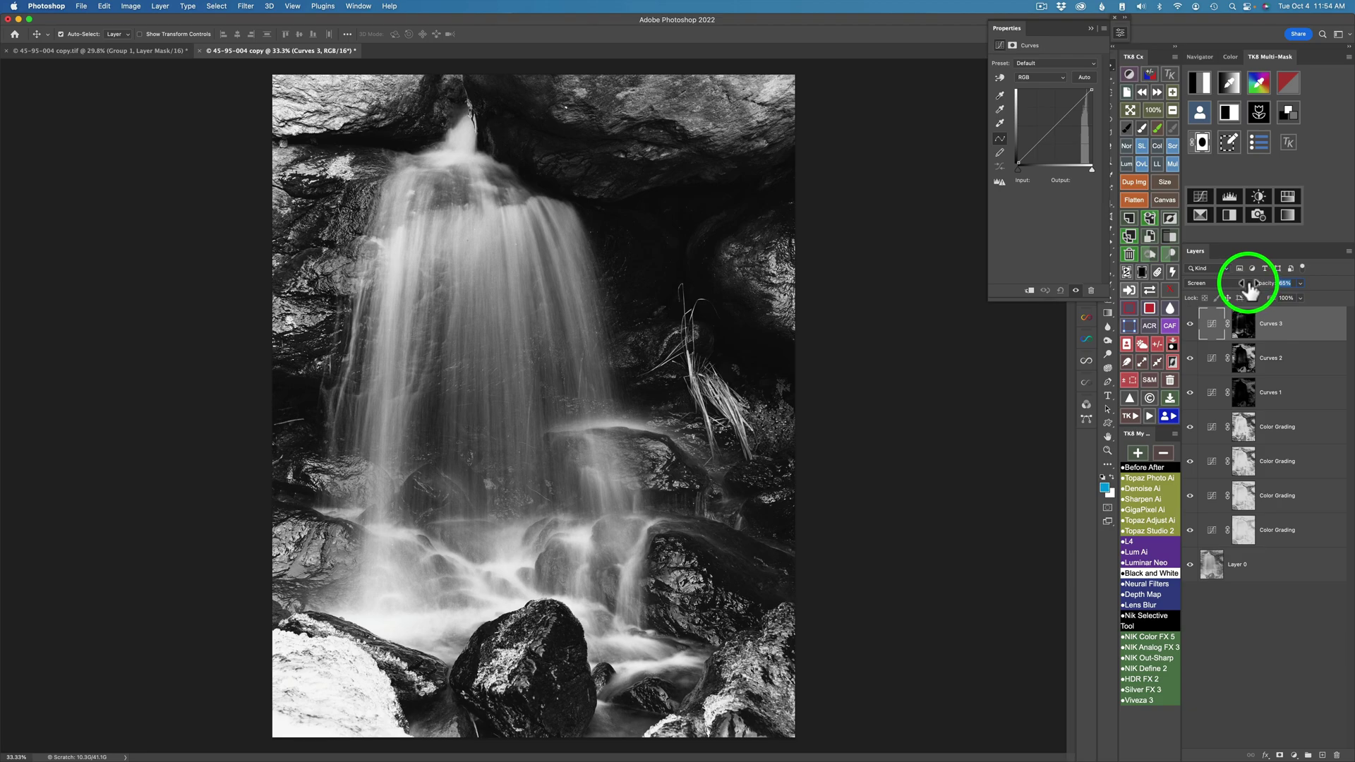
left_click(1191, 326)
left_click(1190, 326)
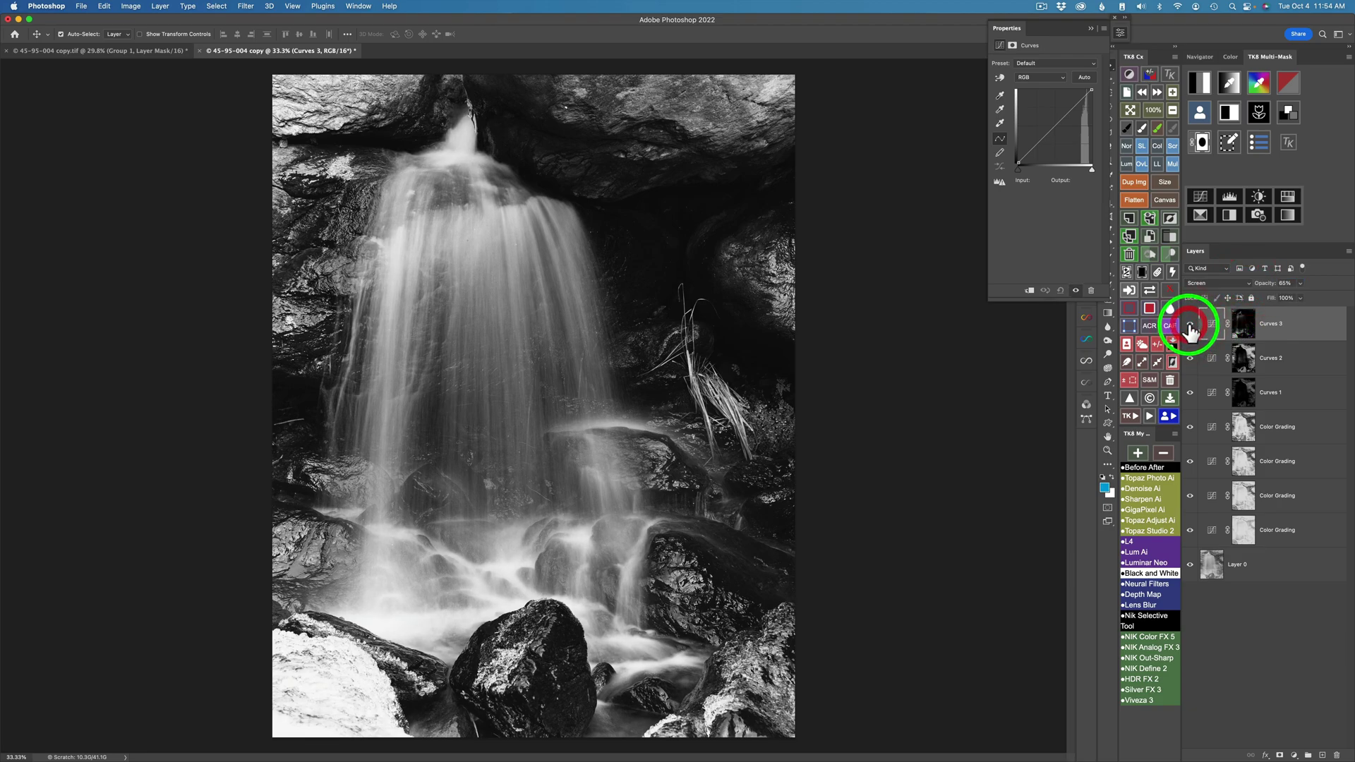
left_click(1191, 565, "alt")
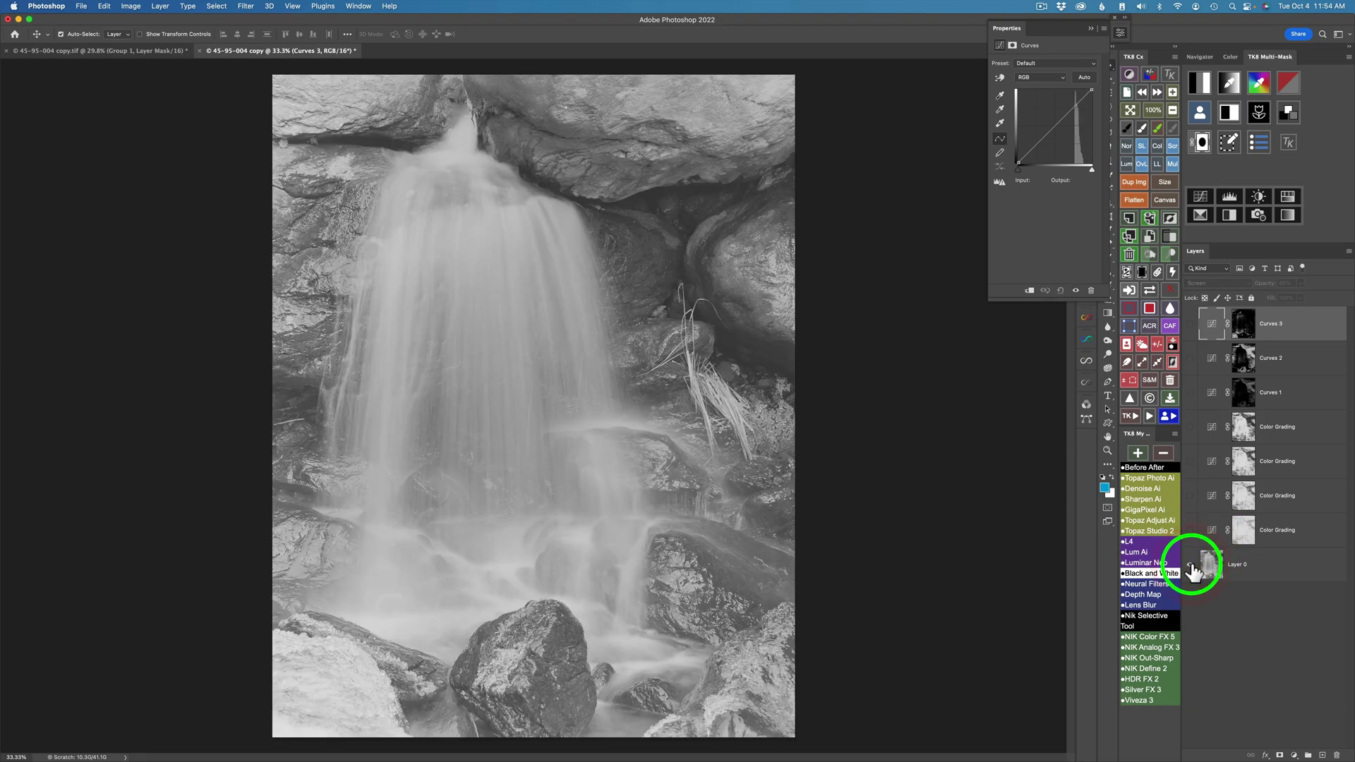
left_click(1191, 565, "alt")
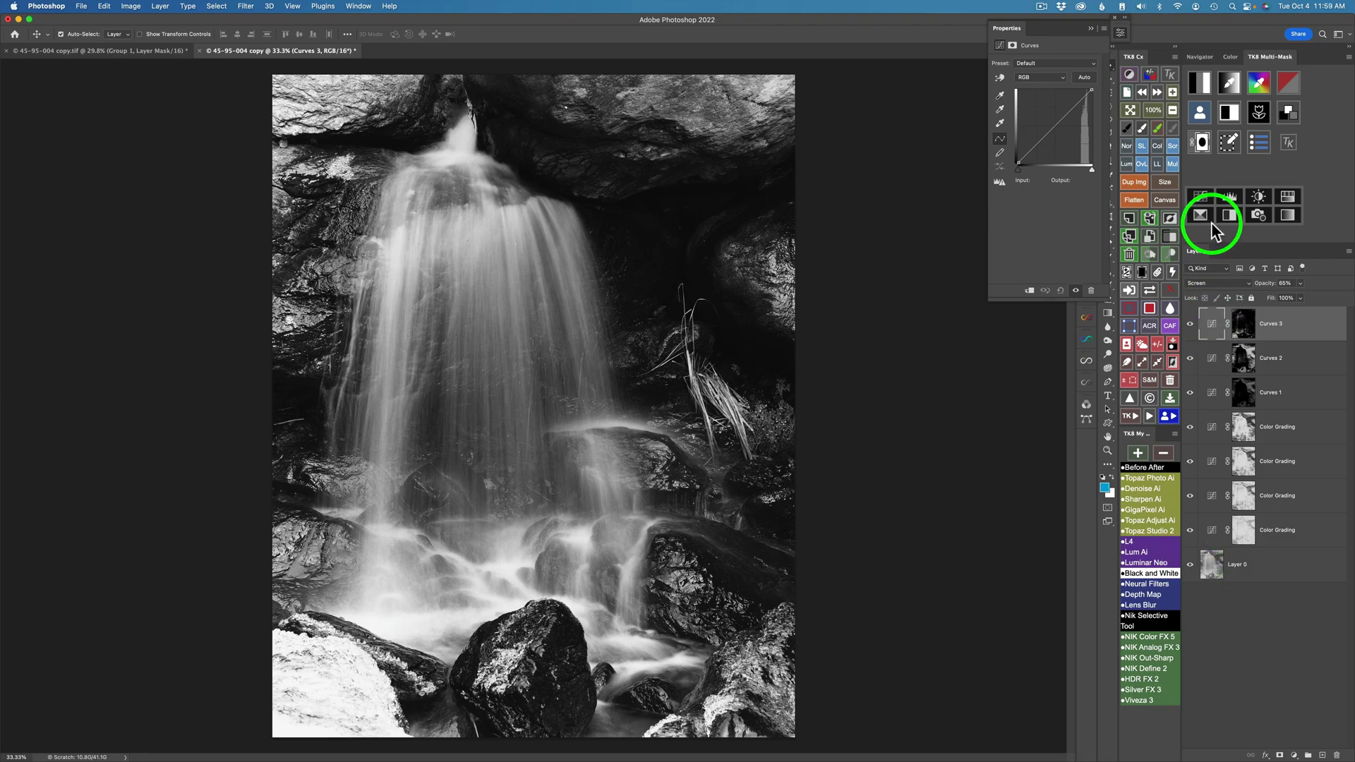
- Add a fourth Curves layer with a Midtones 1 luminosity mask and set its blend mode to Screen
left_click(1204, 82)
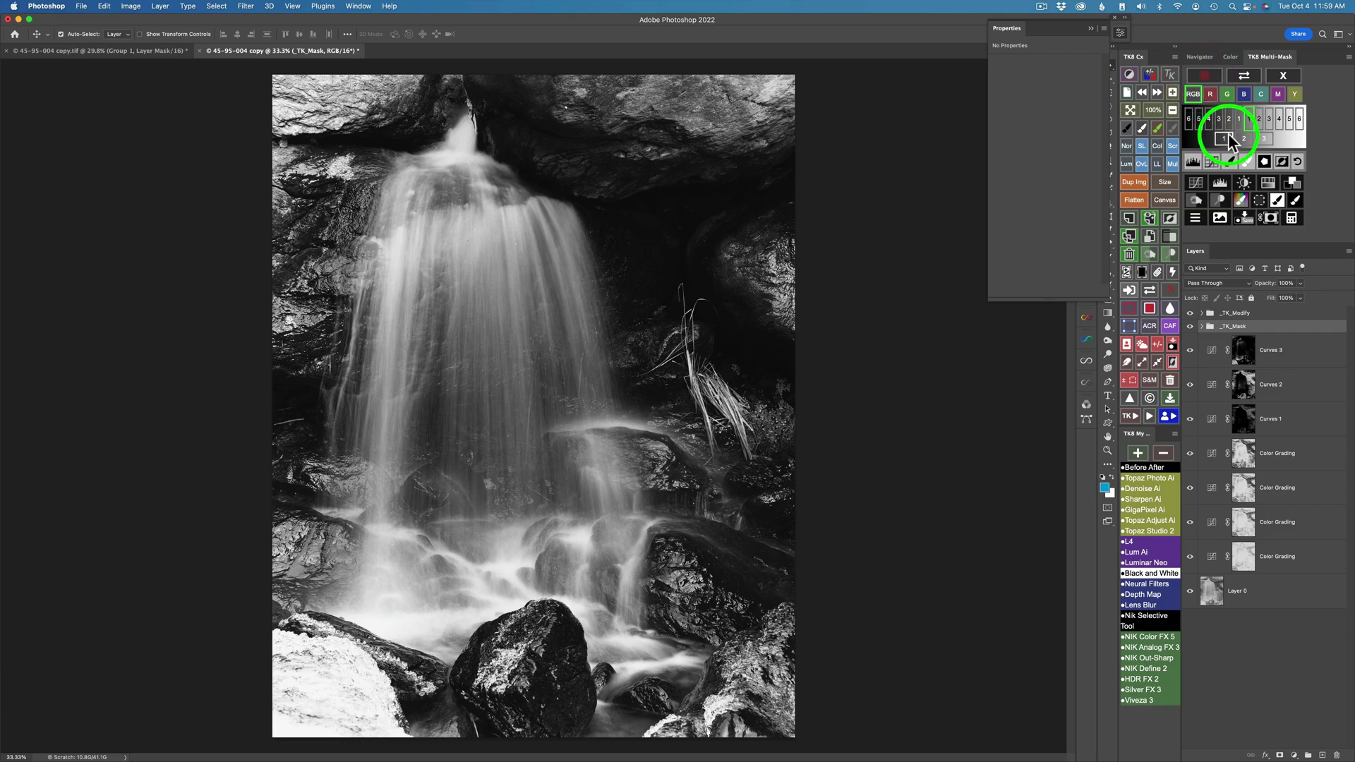
left_click(1223, 139)
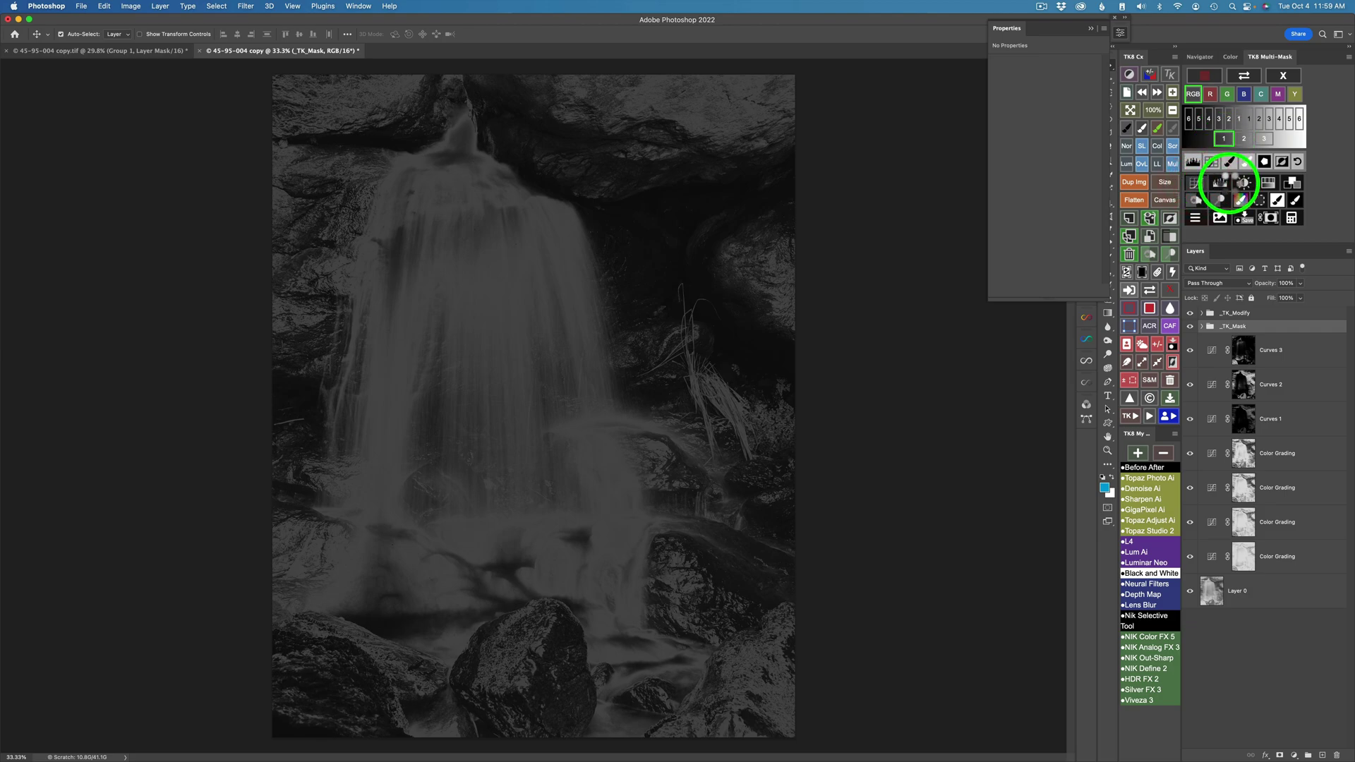
left_click(1195, 181)
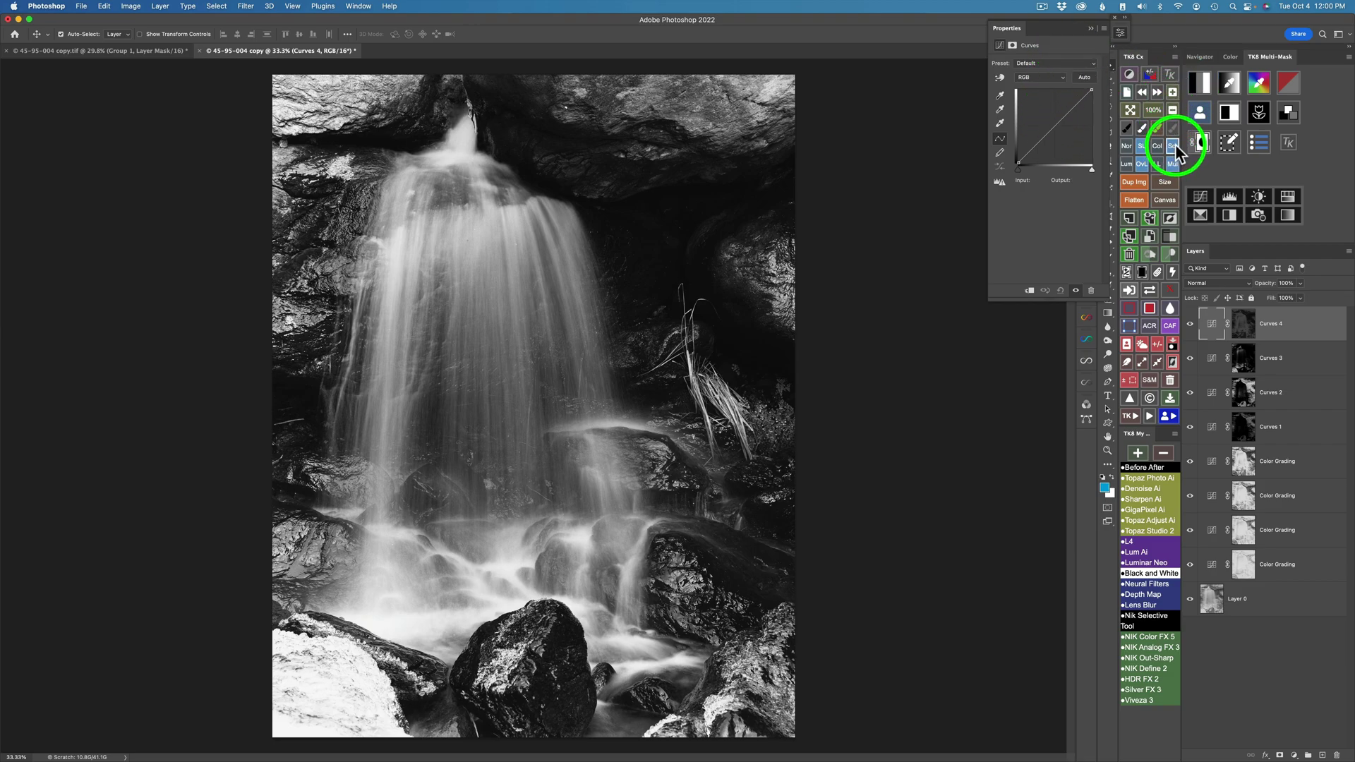
left_click(1173, 145)
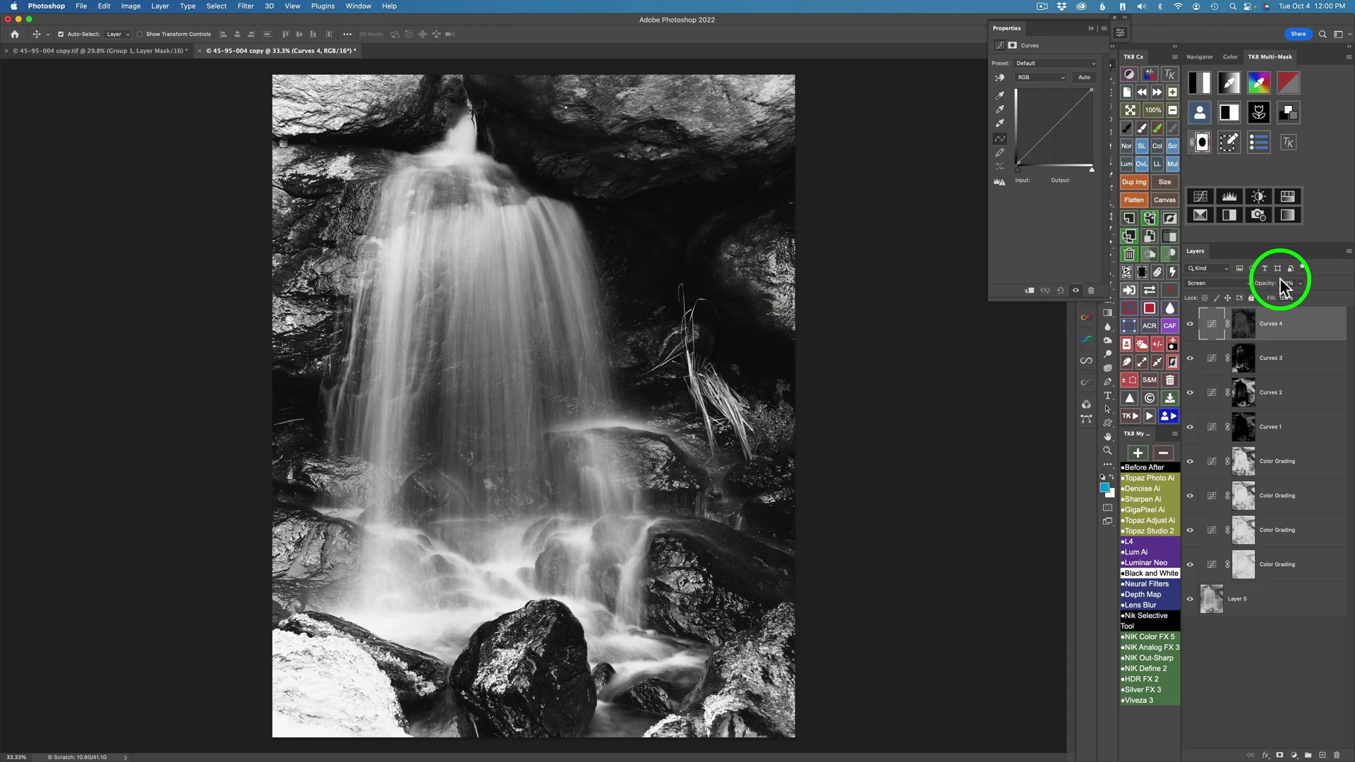
- Reduce the Midtones 1-masked Curves layer's opacity to 54% and compare the image with that layer off and with the original photo
left_click_drag(1267, 283, 983, 264)
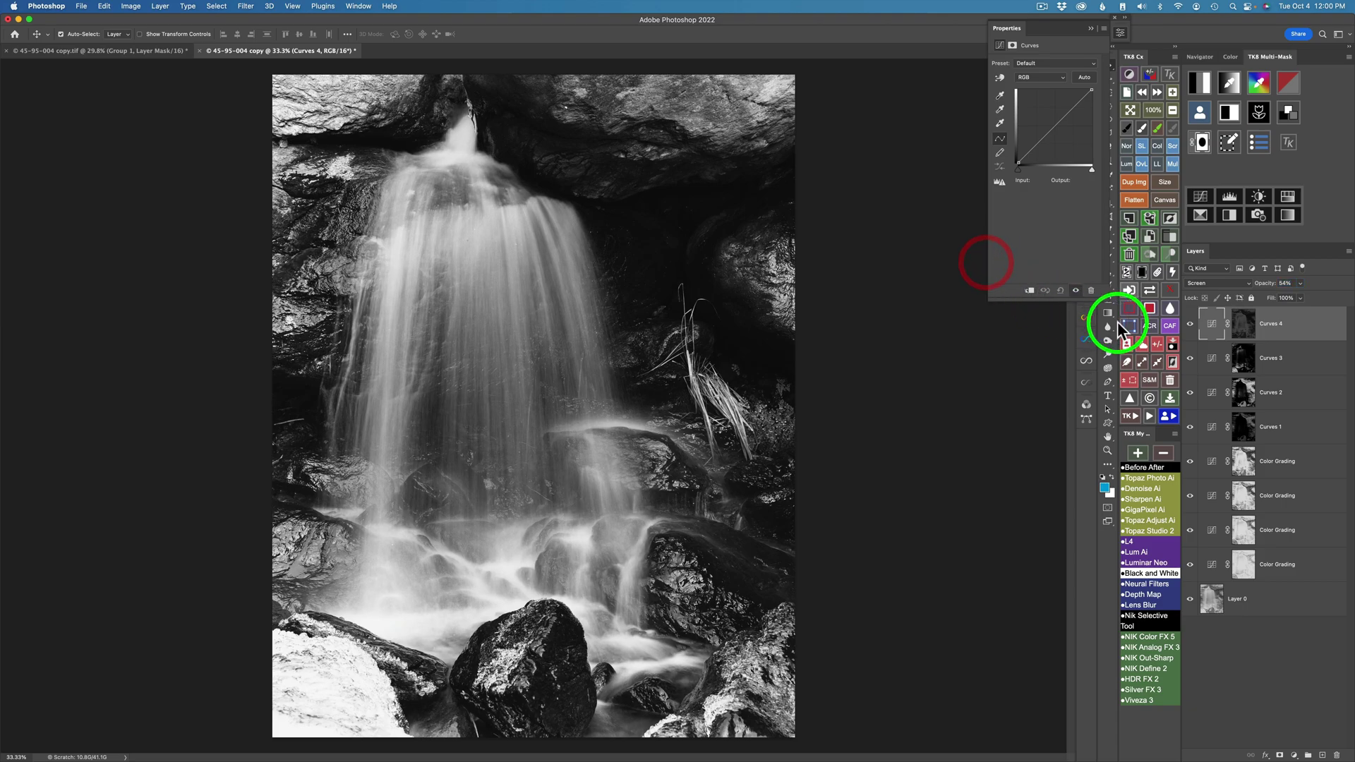
left_click(1192, 328)
left_click(1191, 328)
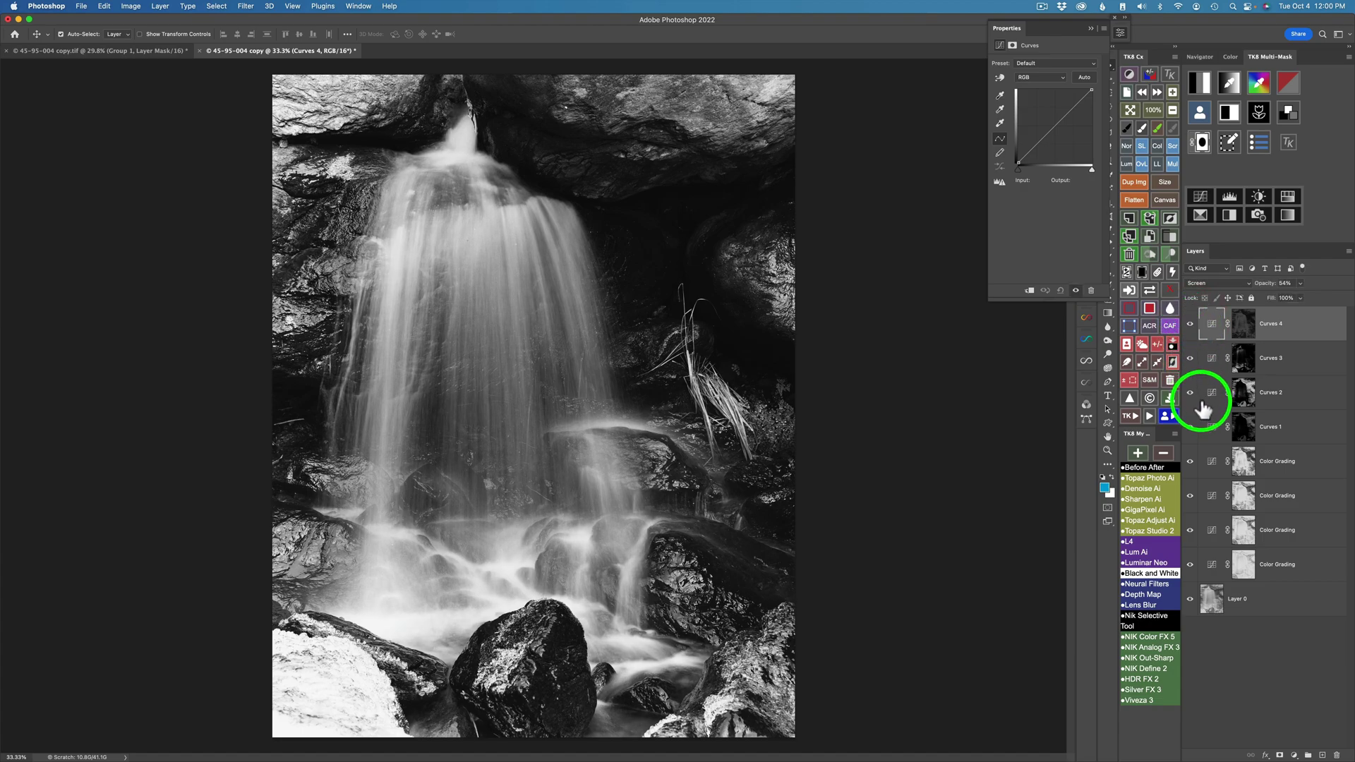
left_click(1191, 605)
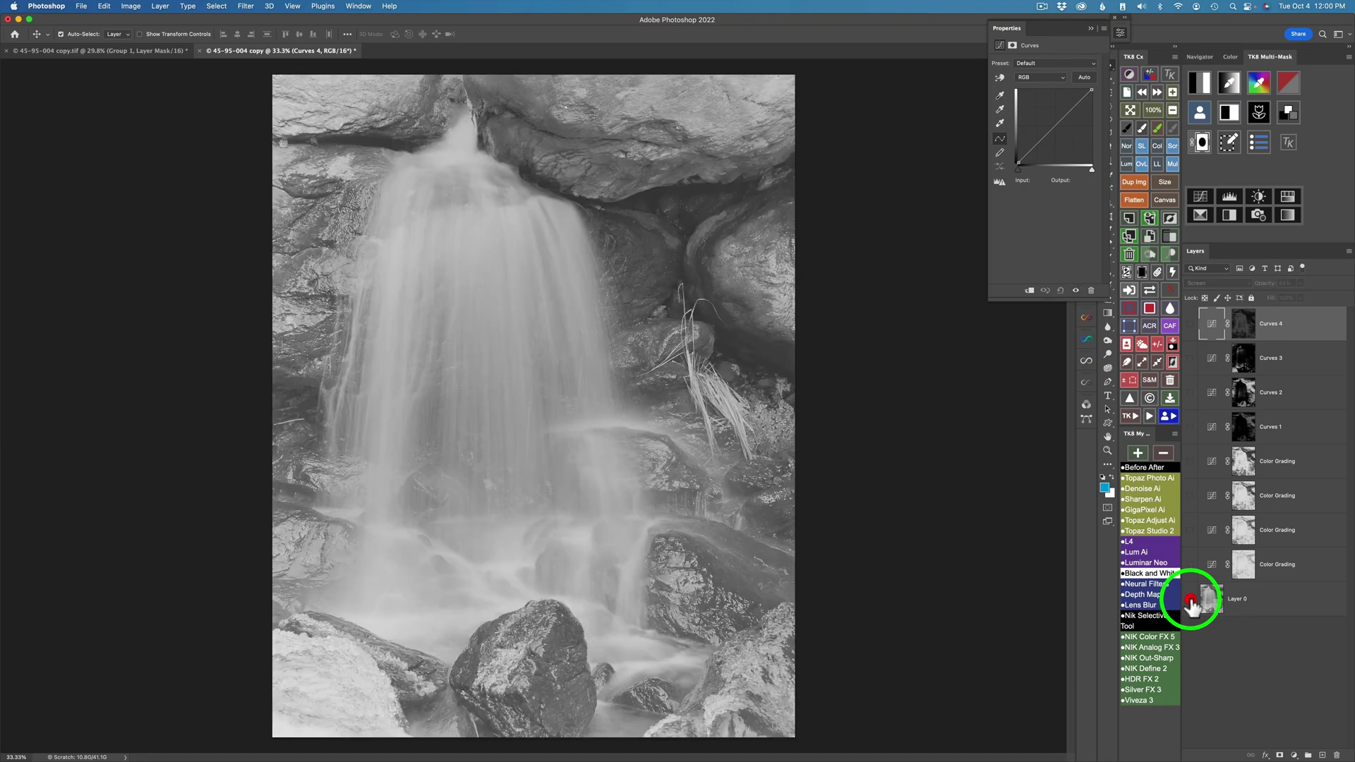
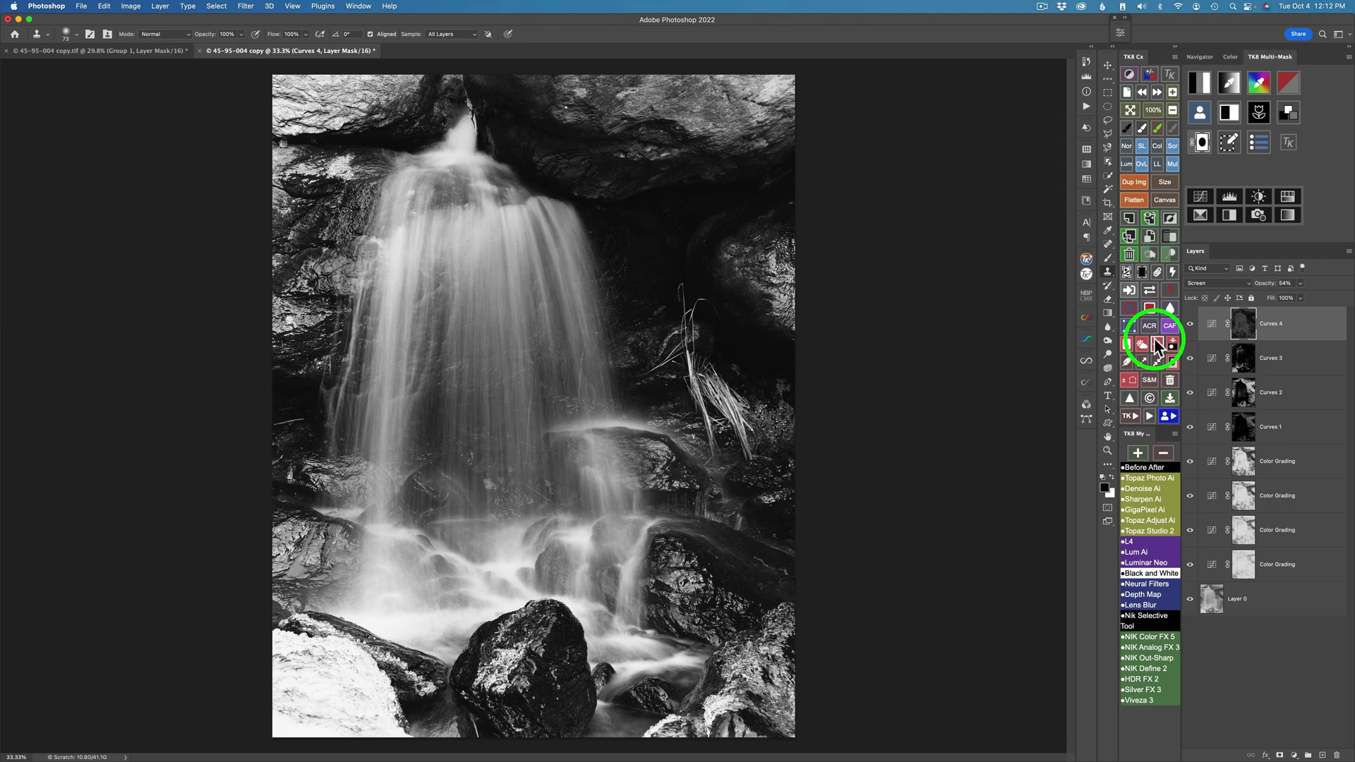
- Add a blank layer above all others, select the bright rock in the photo's lower-left corner, and hide the selection edges
left_click(1128, 218)
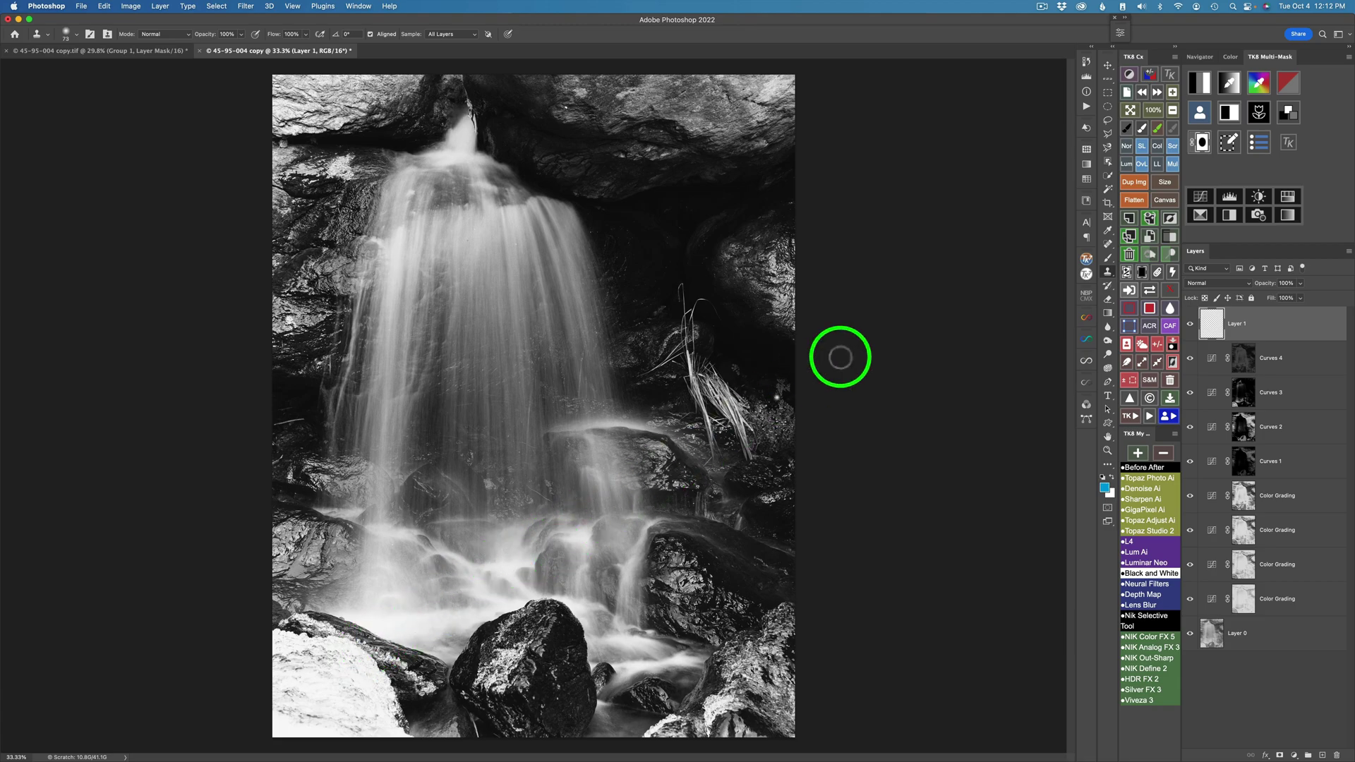
left_click(1109, 159)
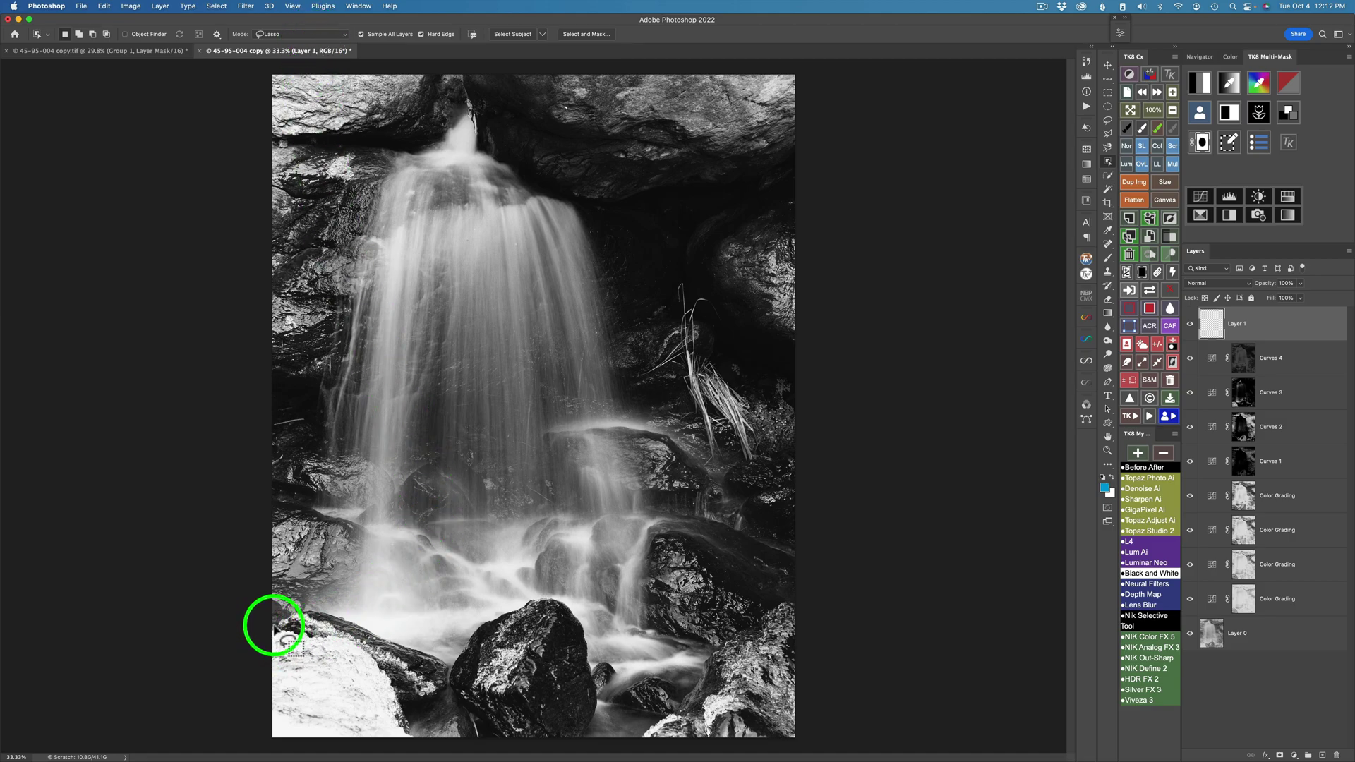
mouse_move(274, 626)
left_mouse_down()
mouse_move(367, 637)
mouse_move(407, 683)
mouse_move(414, 745)
mouse_move(279, 739)
mouse_move(254, 712)
mouse_move(233, 641)
left_mouse_up()
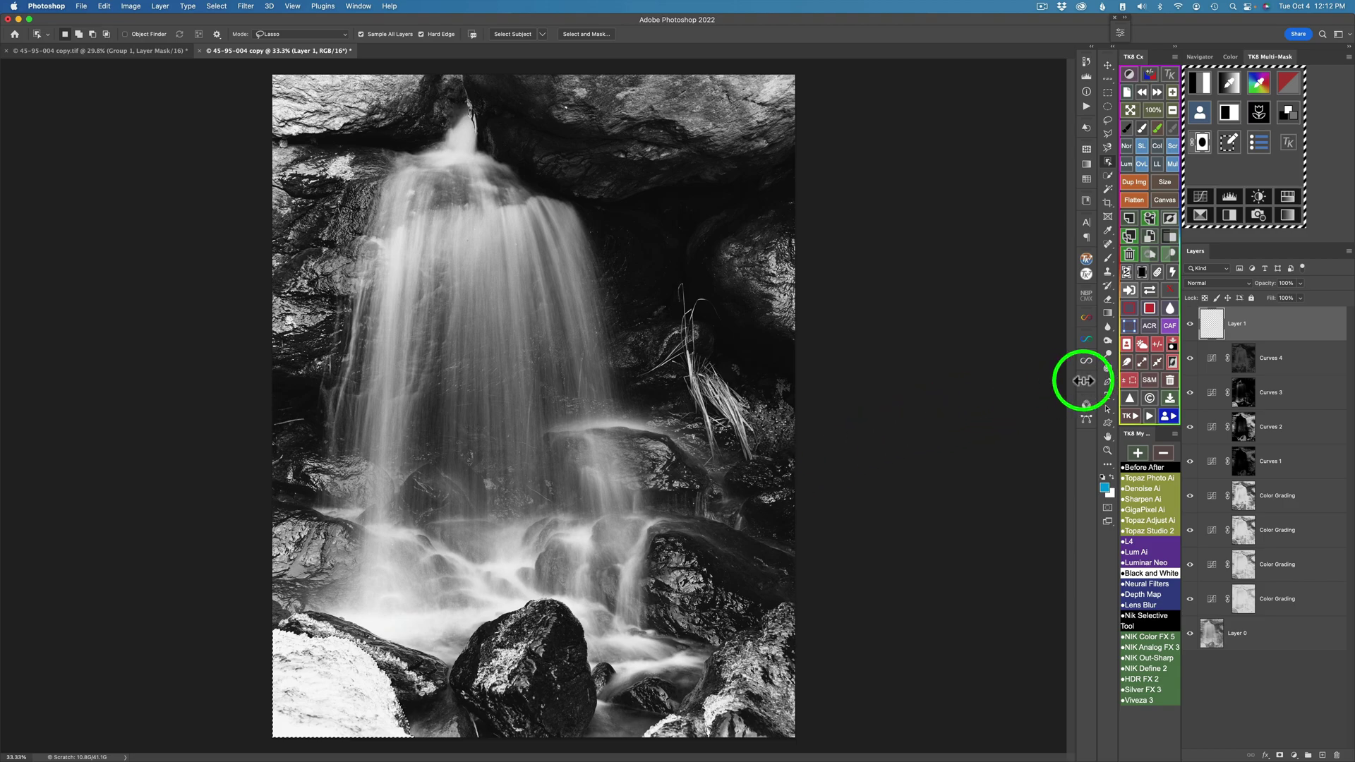
left_click(1129, 379)
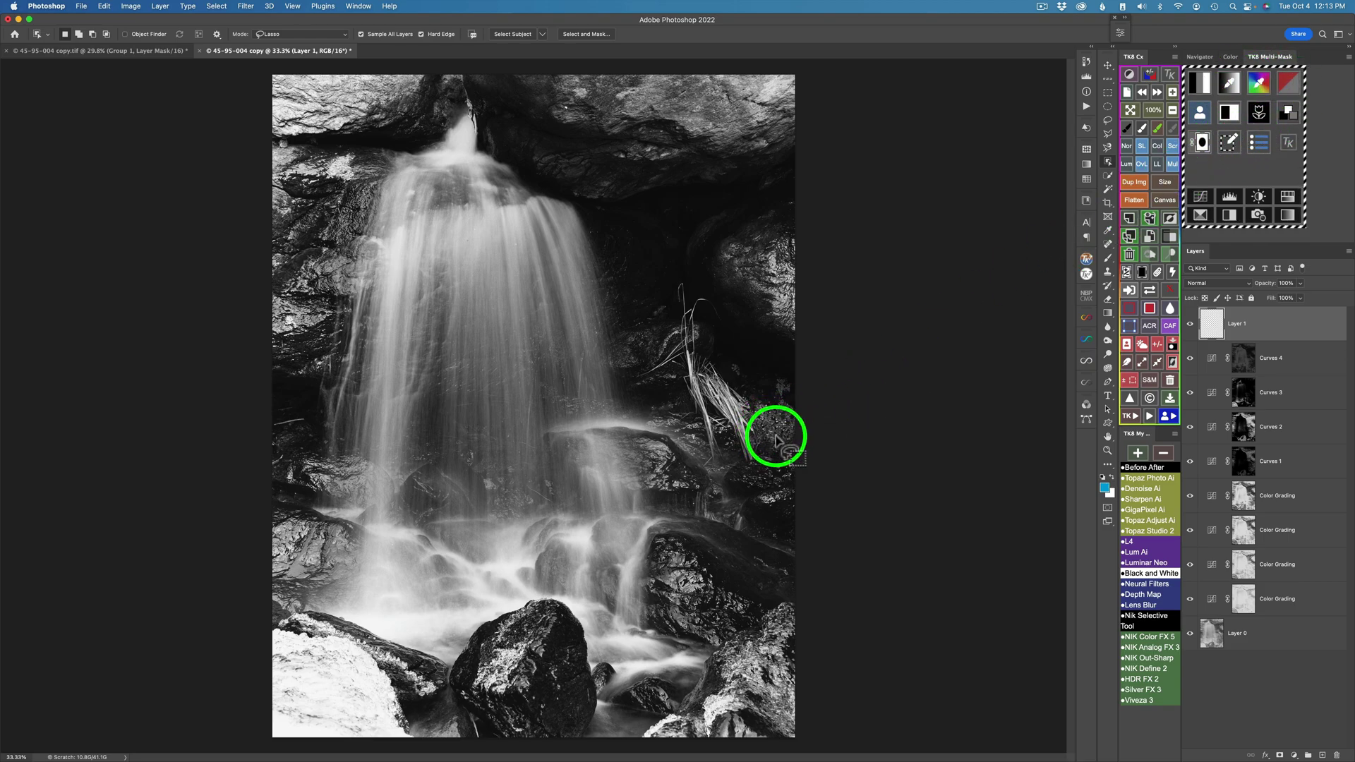
- Clone dark rock texture from the photo's lower-right rocks over the edges of the selected bright rock on the blank layer
key("s")
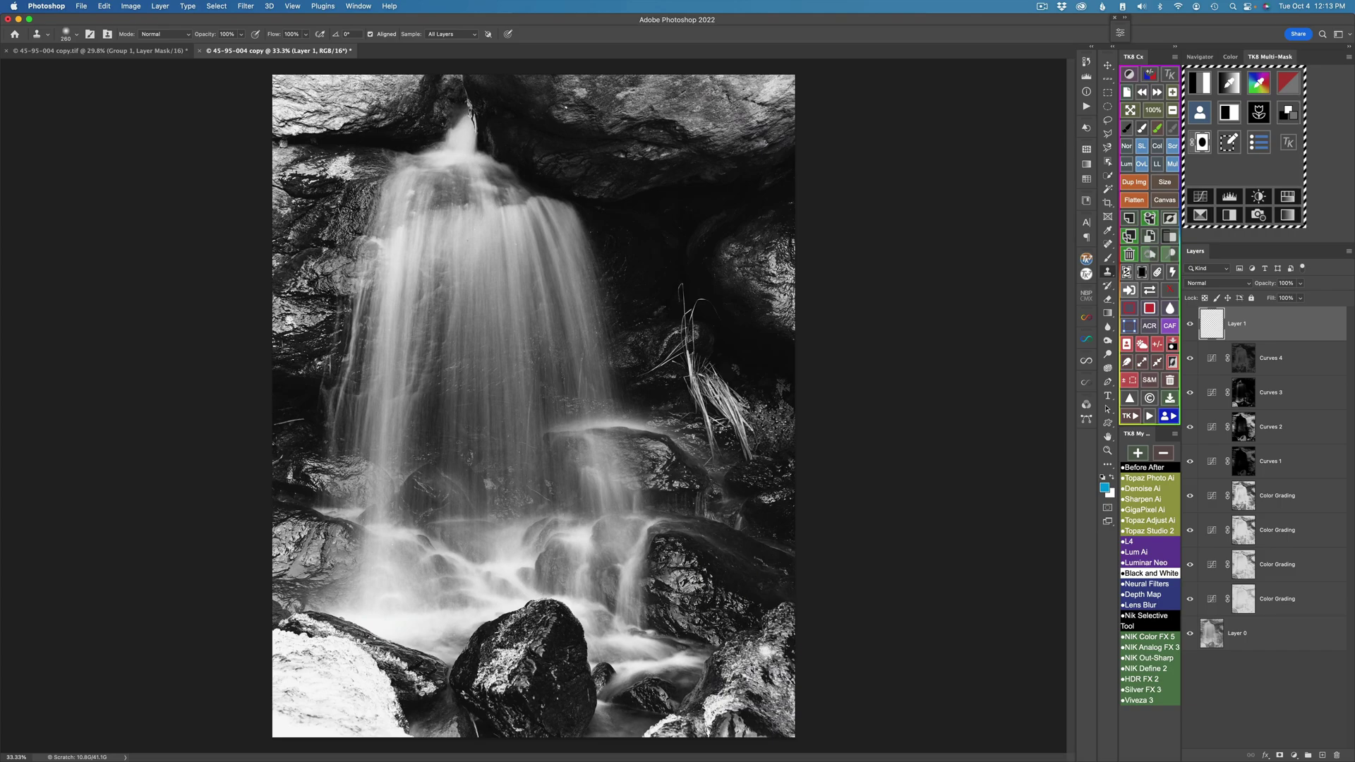
left_click_drag(776, 645, 750, 636)
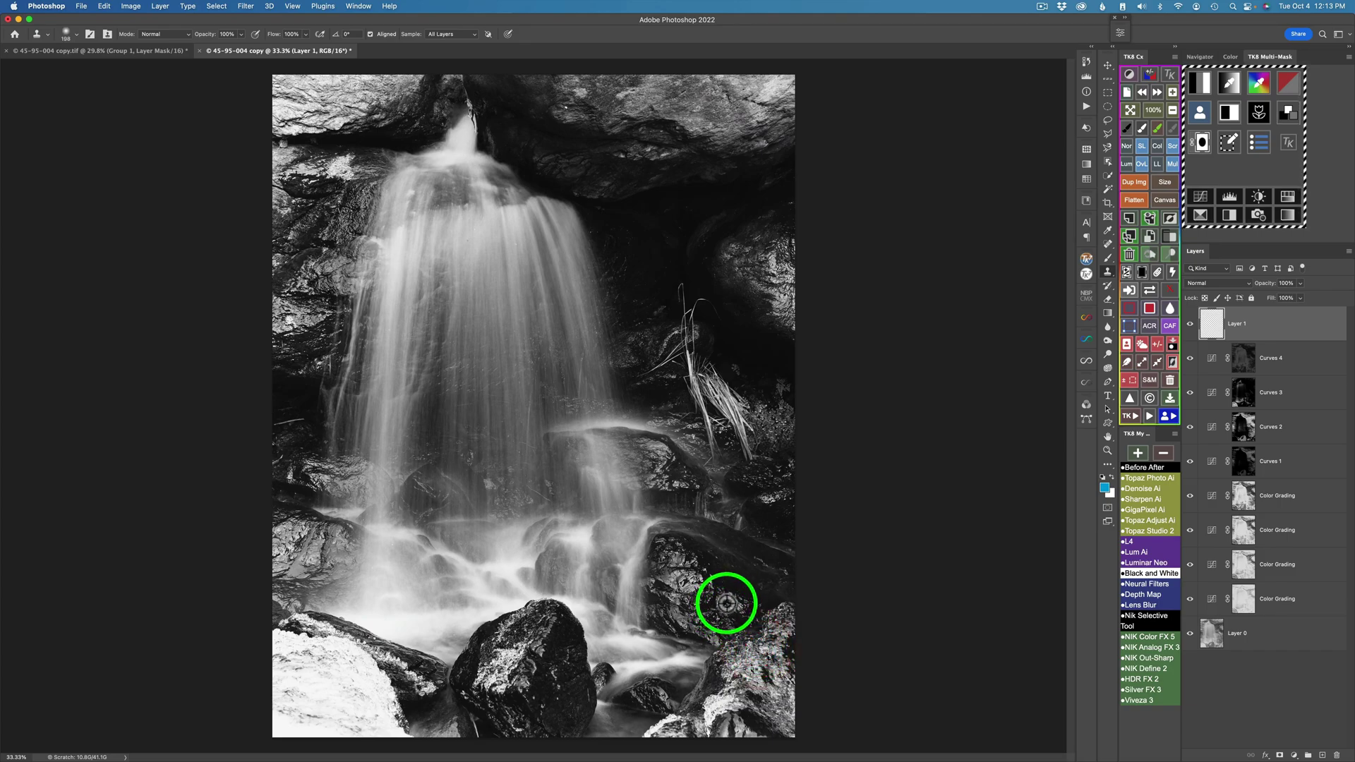
left_click(717, 606, "alt")
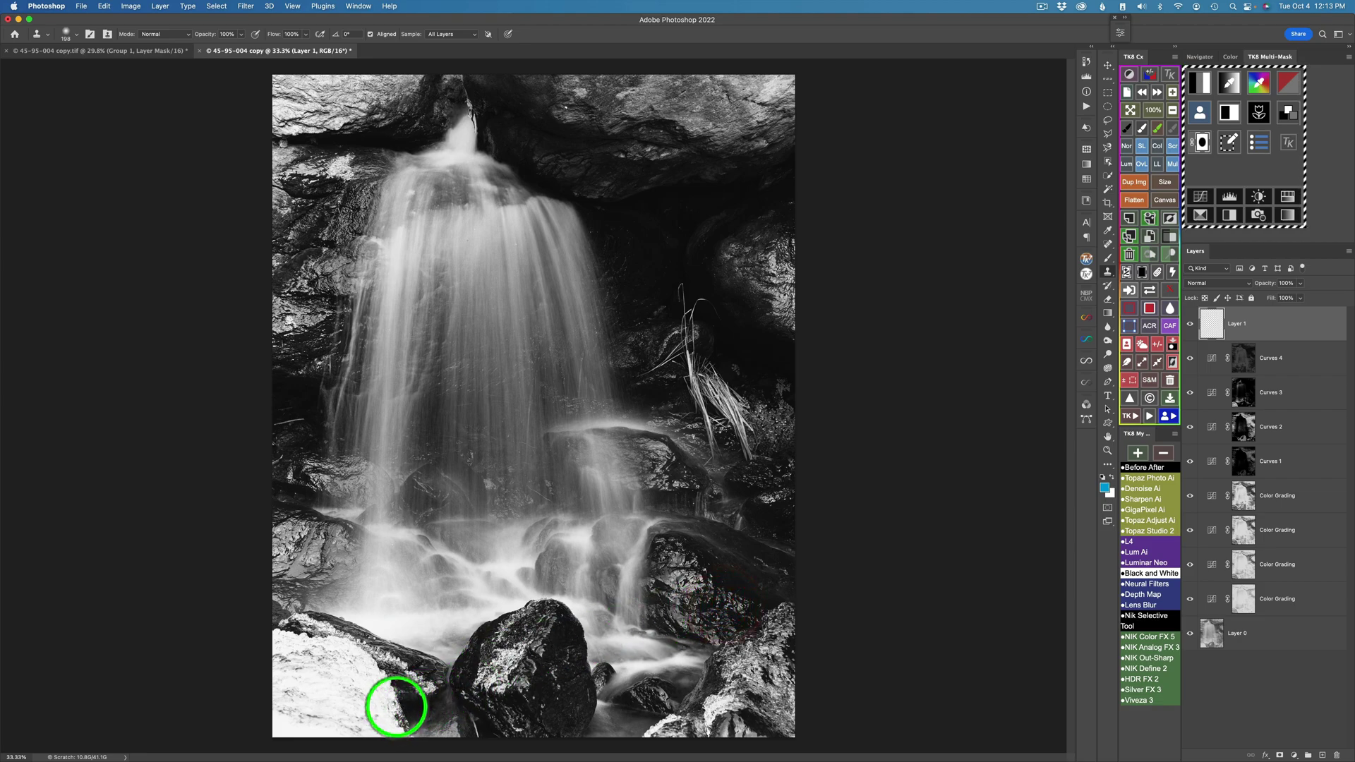
mouse_move(396, 707)
left_mouse_down()
mouse_move(387, 725)
mouse_move(384, 688)
mouse_move(394, 703)
mouse_move(385, 692)
mouse_move(412, 671)
left_mouse_up()
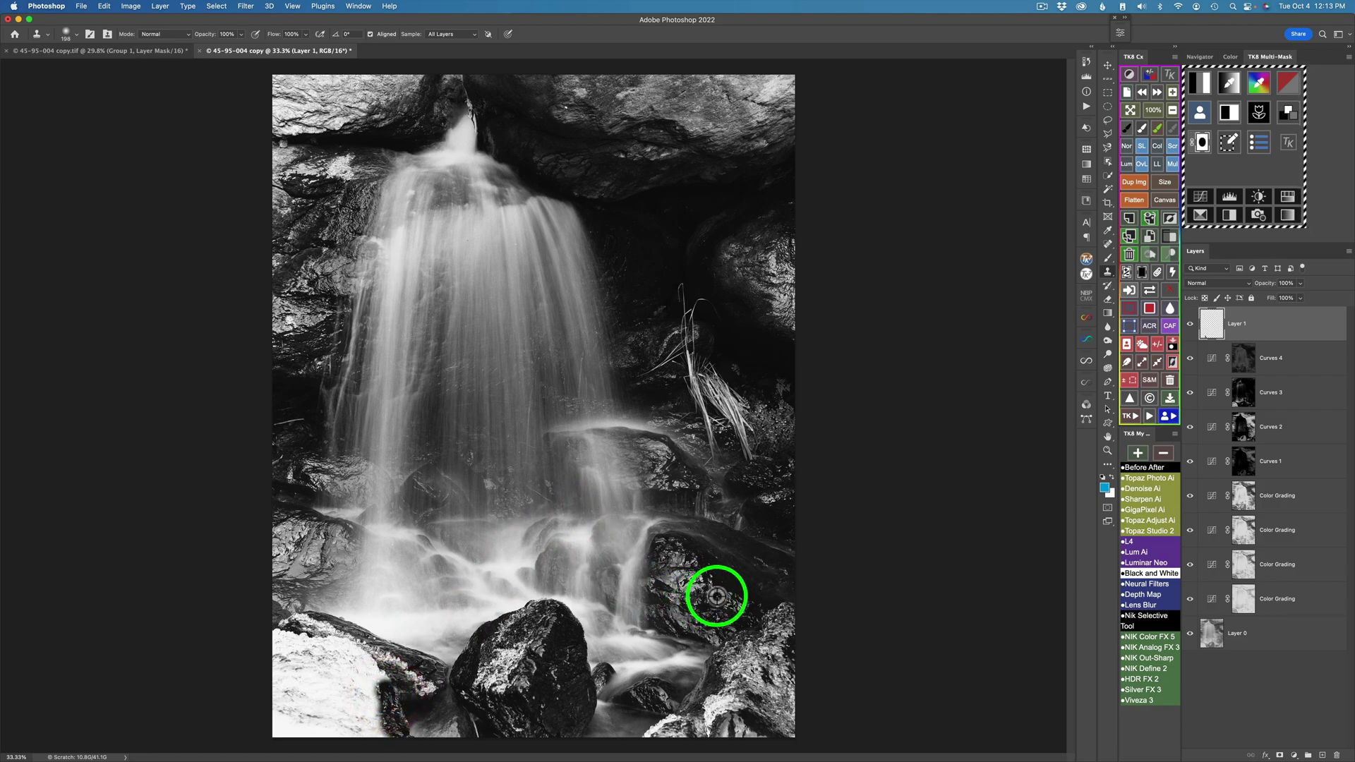
mouse_move(281, 641)
left_mouse_down()
mouse_move(312, 650)
mouse_move(277, 650)
mouse_move(273, 664)
mouse_move(302, 663)
mouse_move(320, 695)
mouse_move(283, 684)
left_mouse_up()
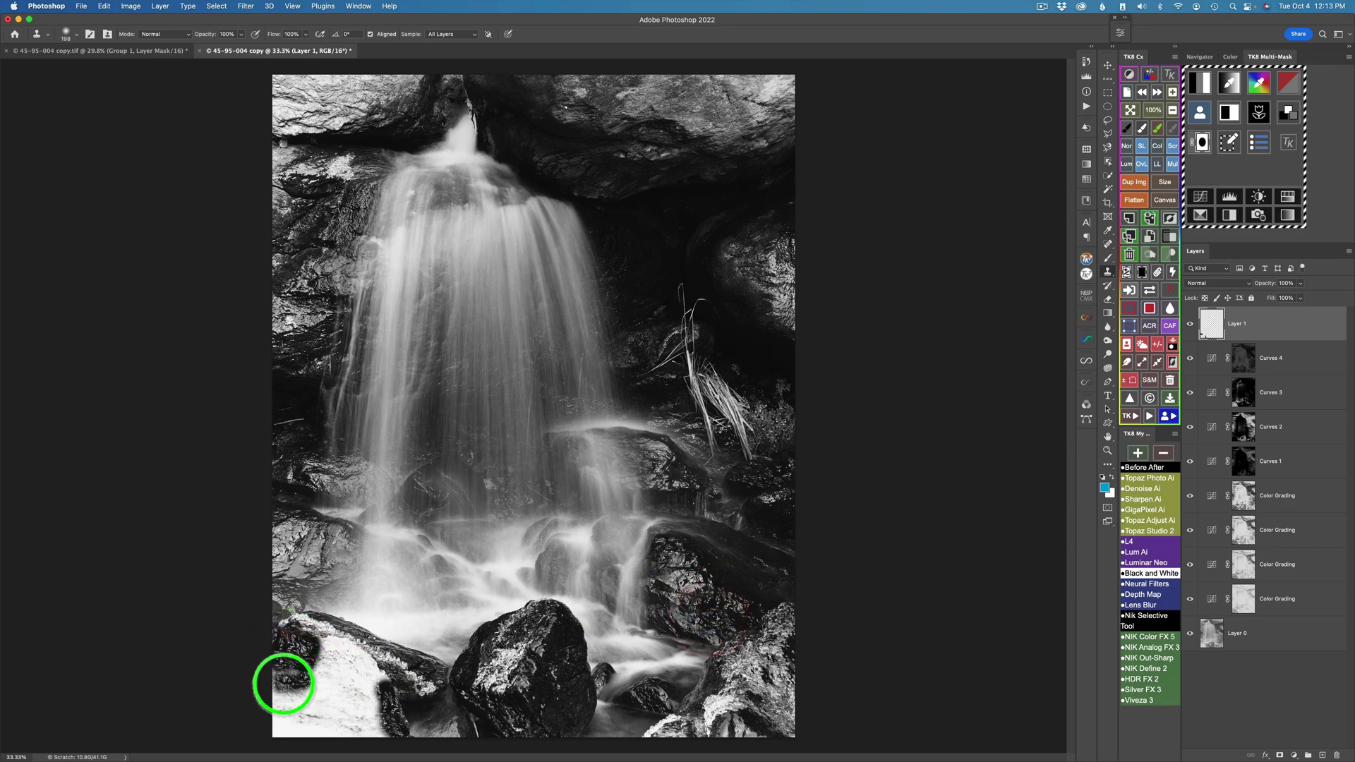
left_click(727, 620, "alt")
left_click(298, 678)
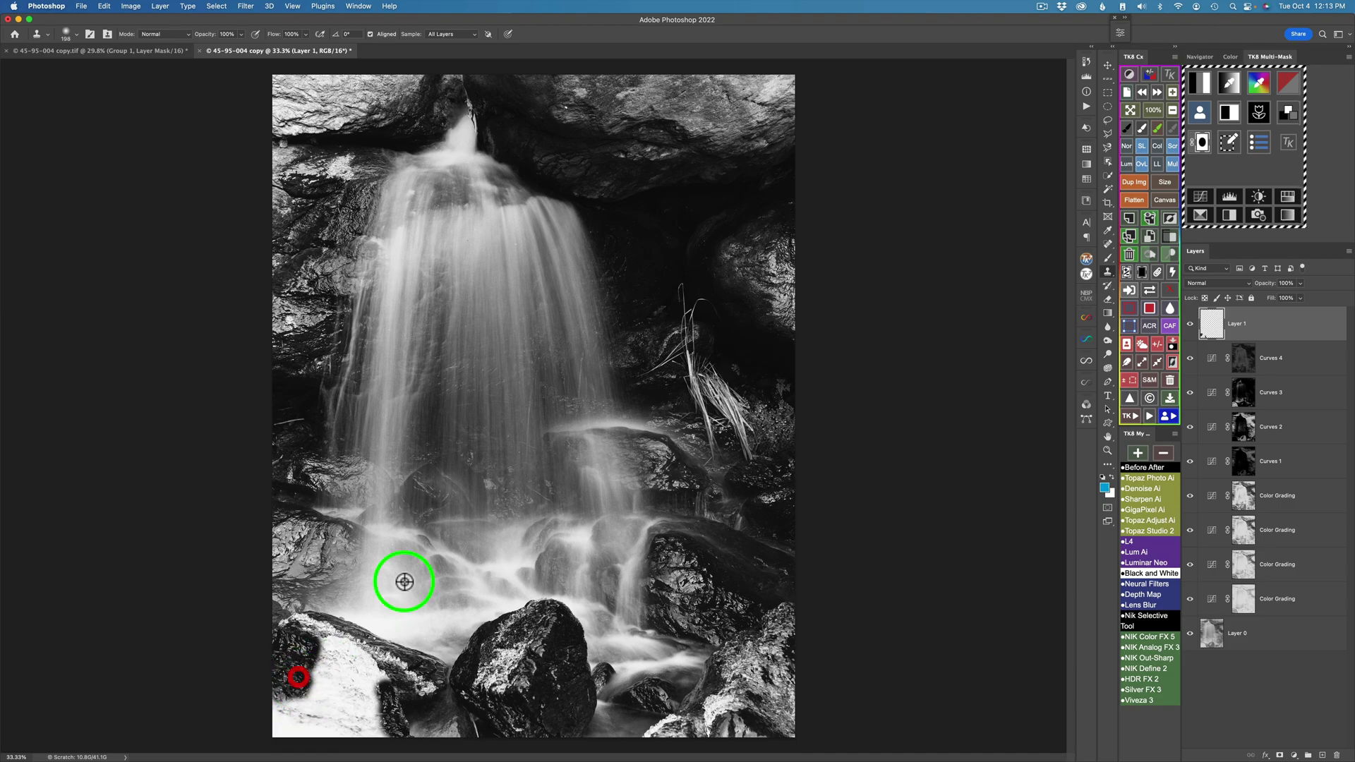
- Clone dark texture from the right-hand rocks over the remaining bright middle and lower edge of the selected corner rock
mouse_move(326, 671)
left_mouse_down()
mouse_move(279, 717)
mouse_move(292, 708)
mouse_move(309, 720)
mouse_move(301, 732)
mouse_move(275, 725)
mouse_move(315, 726)
left_mouse_up()
left_click(748, 261, "alt")
mouse_move(311, 627)
left_mouse_down()
mouse_move(362, 654)
mouse_move(382, 681)
mouse_move(333, 657)
mouse_move(358, 672)
mouse_move(321, 675)
mouse_move(373, 685)
mouse_move(342, 710)
mouse_move(329, 693)
mouse_move(399, 714)
left_mouse_up()
left_click(756, 272, "alt")
left_click(769, 593, "alt")
left_click(726, 605, "alt")
left_click(716, 599, "alt")
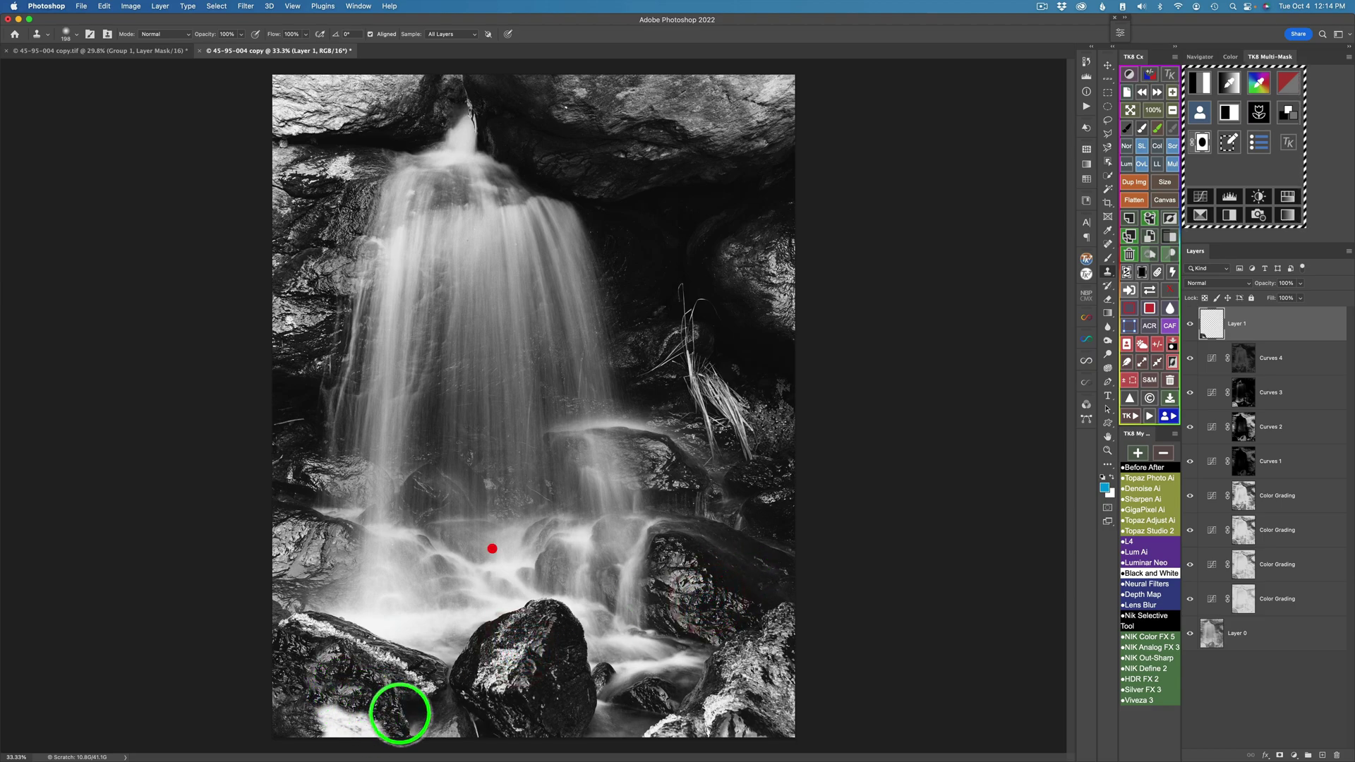
left_click(761, 265, "alt")
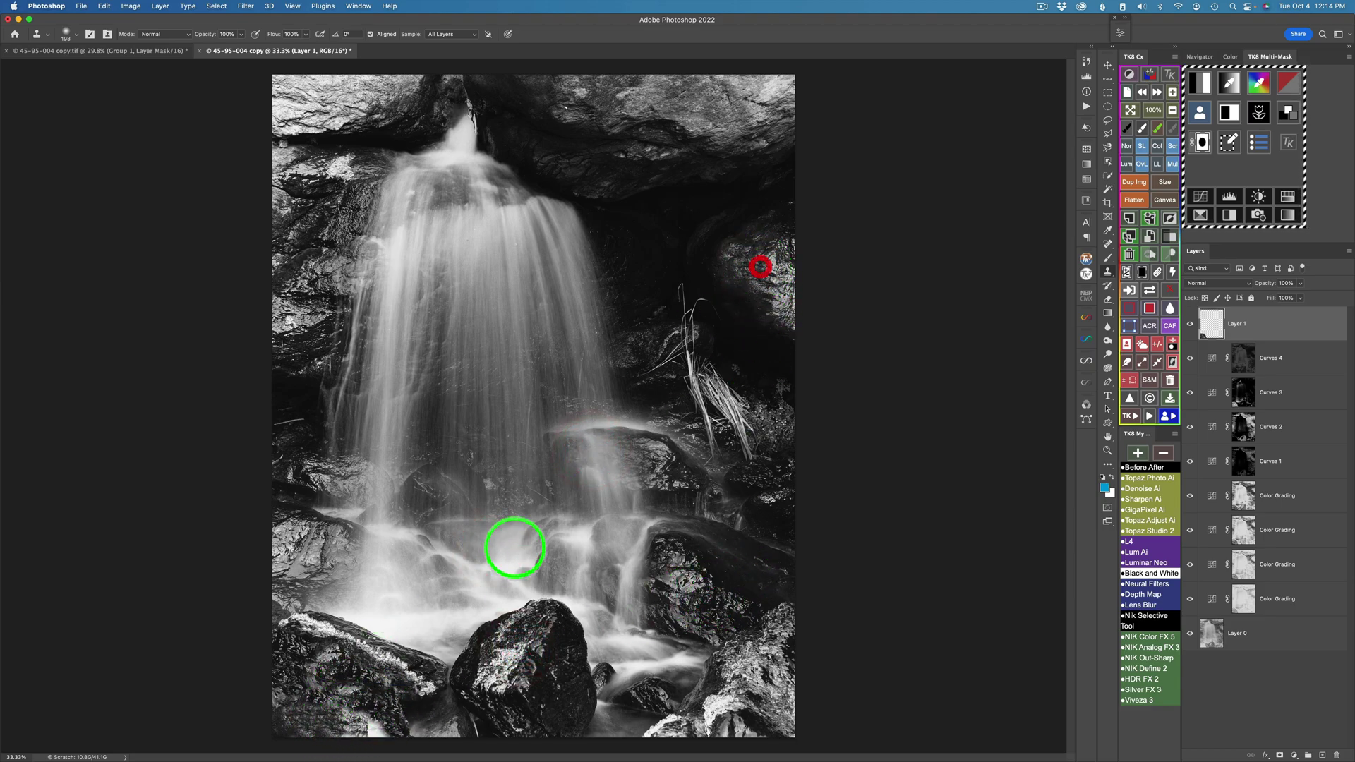
mouse_move(382, 725)
left_mouse_down()
mouse_move(335, 734)
mouse_move(364, 738)
mouse_move(328, 730)
mouse_move(359, 710)
mouse_move(268, 742)
left_mouse_up()
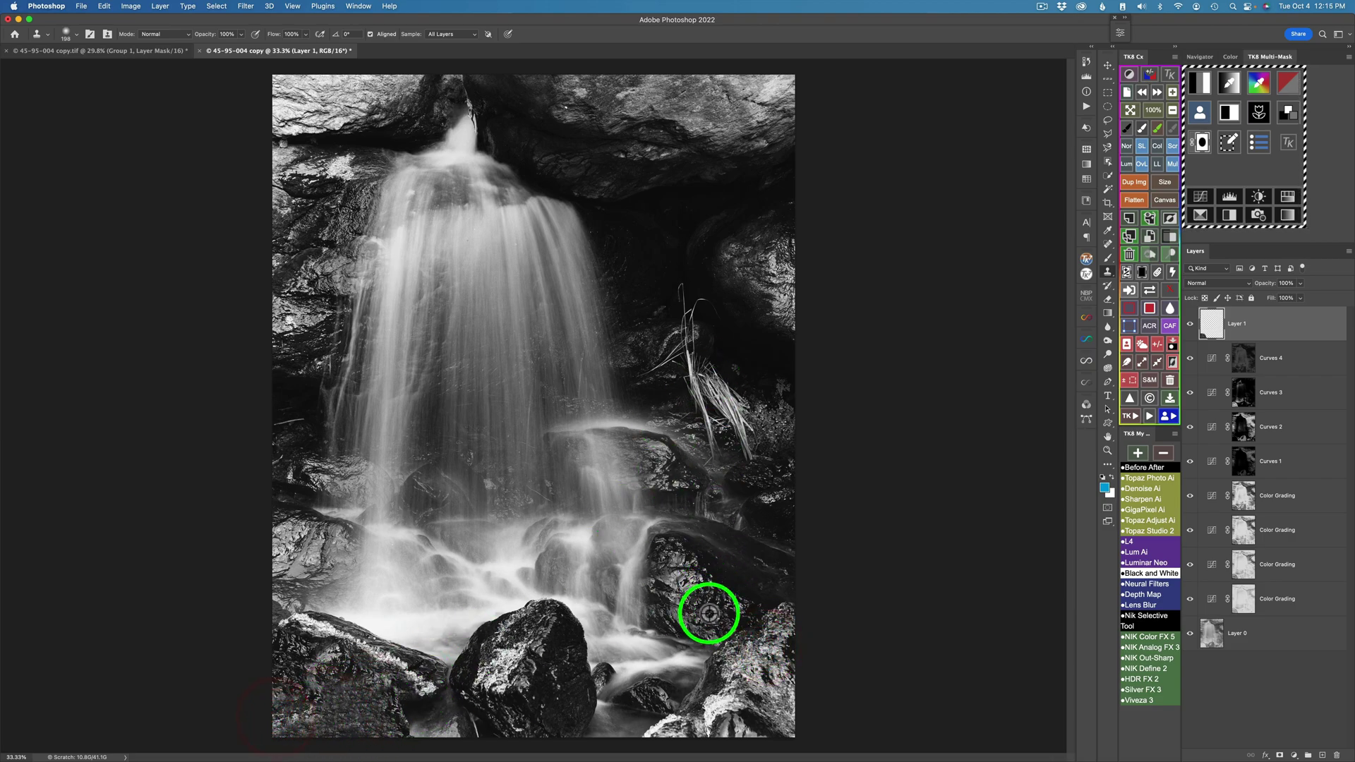
- Break up repeating patterns in the cloned corner rock with texture sampled from other parts of the photo
mouse_move(318, 717)
left_mouse_down()
mouse_move(274, 730)
mouse_move(308, 733)
left_mouse_up()
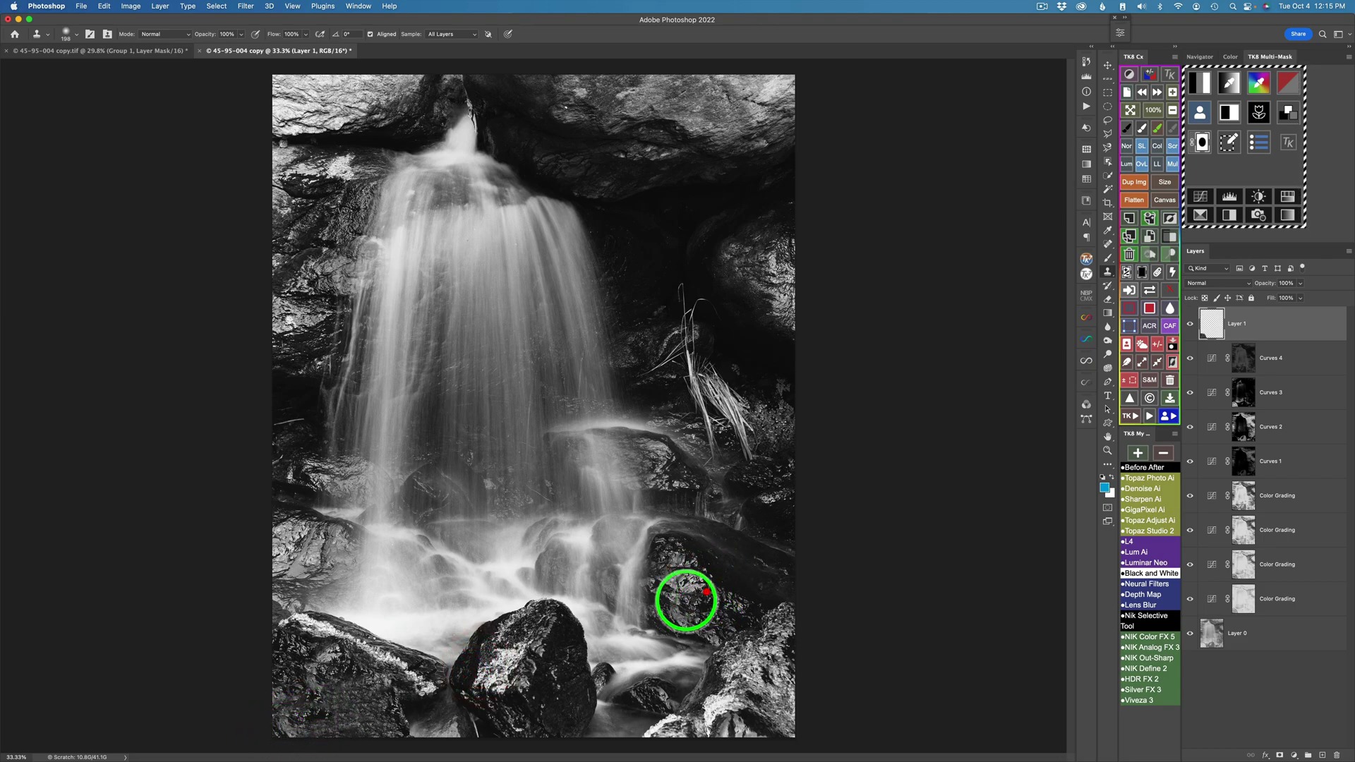
left_click(275, 734, "alt")
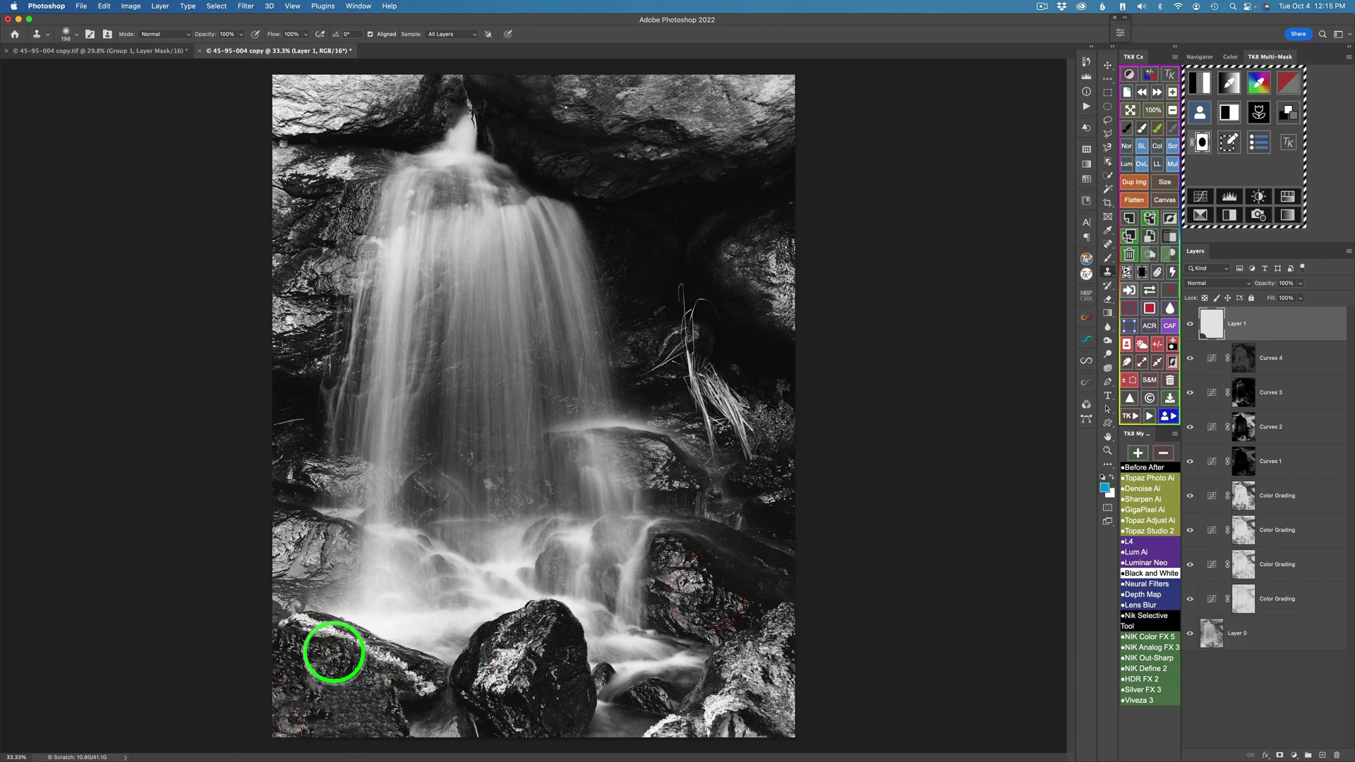
mouse_move(307, 669)
left_mouse_down()
mouse_move(378, 750)
mouse_move(354, 702)
mouse_move(287, 734)
left_mouse_up()
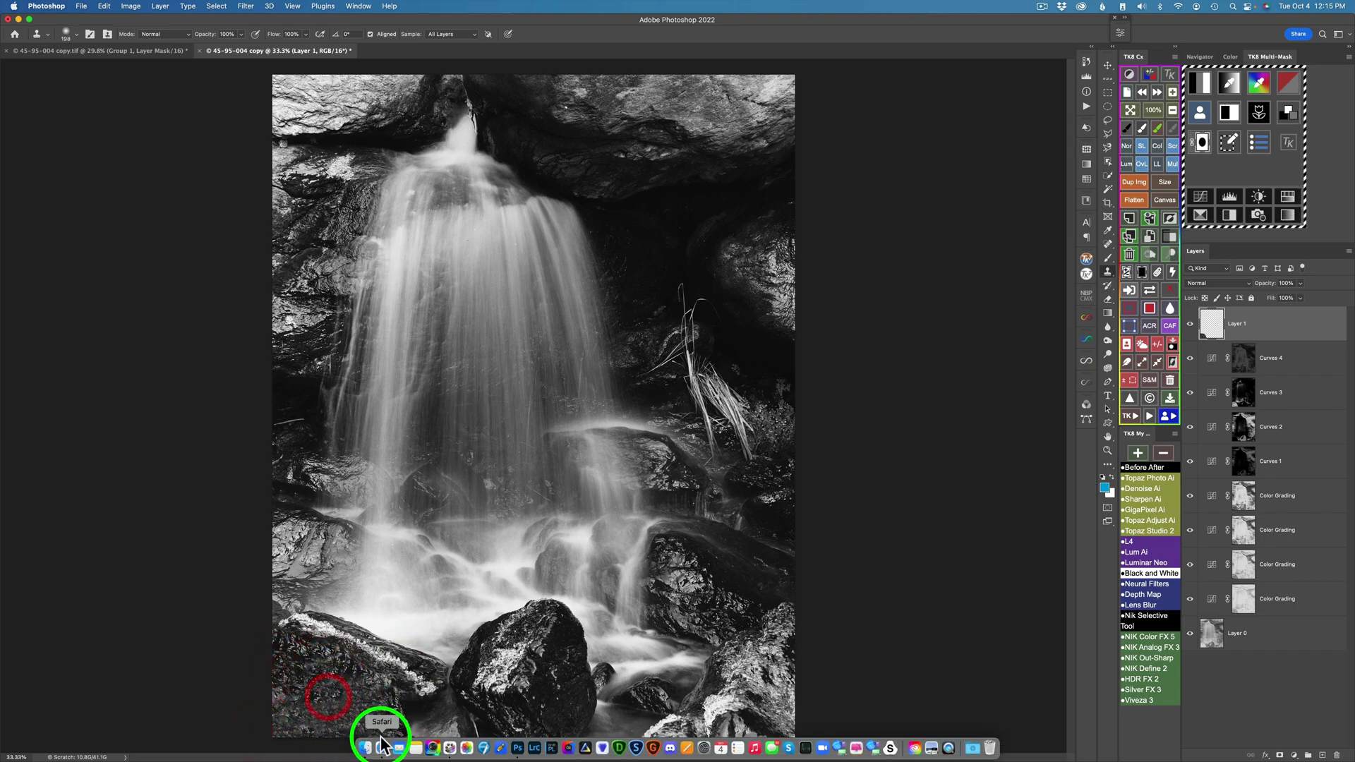
left_click(755, 256, "alt")
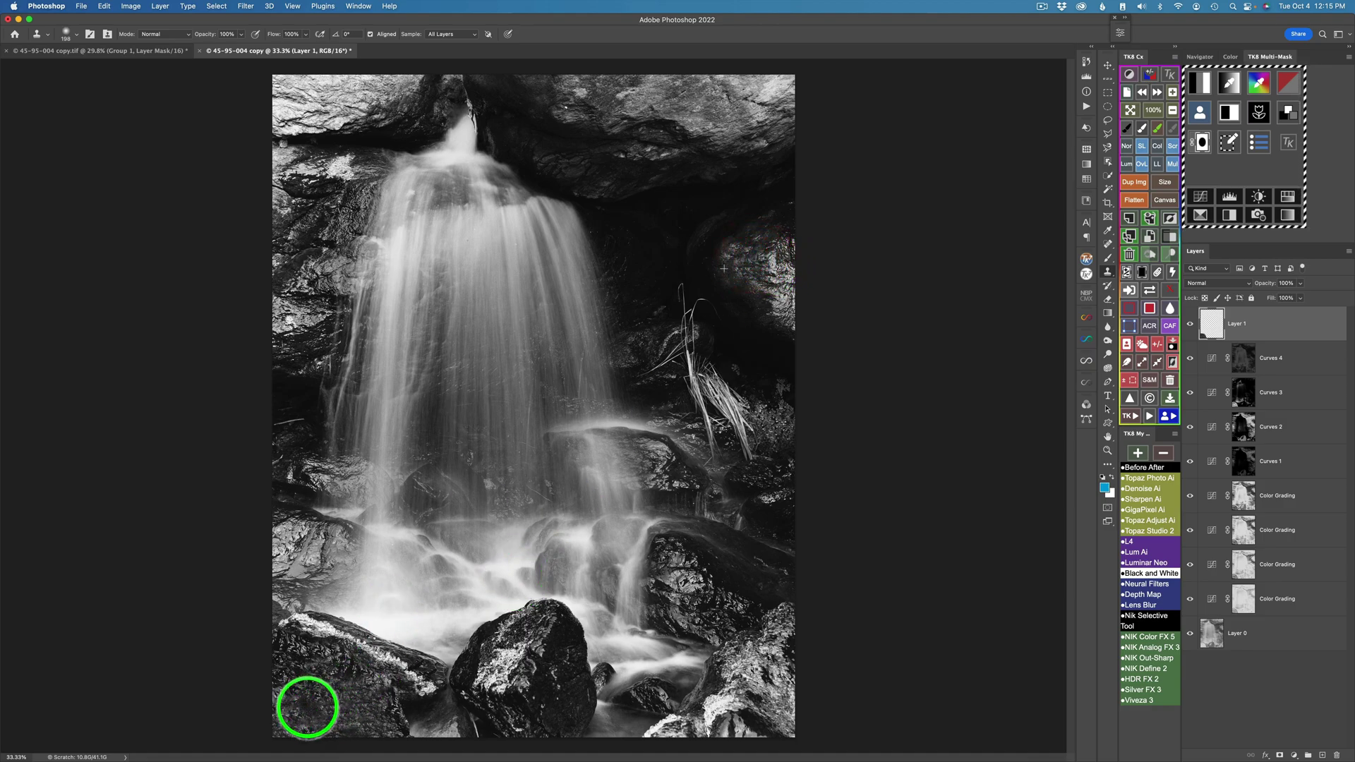
left_click(768, 243, "alt")
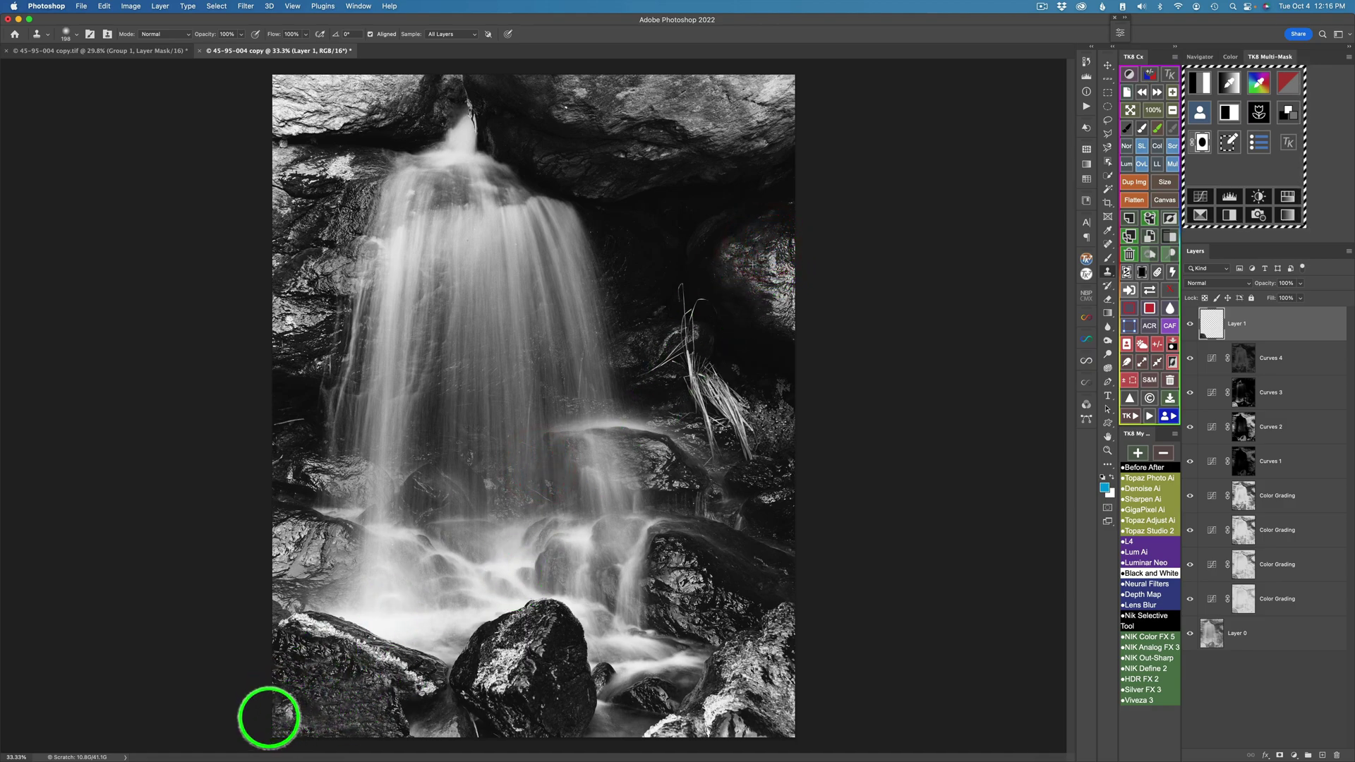
left_click(744, 266, "alt")
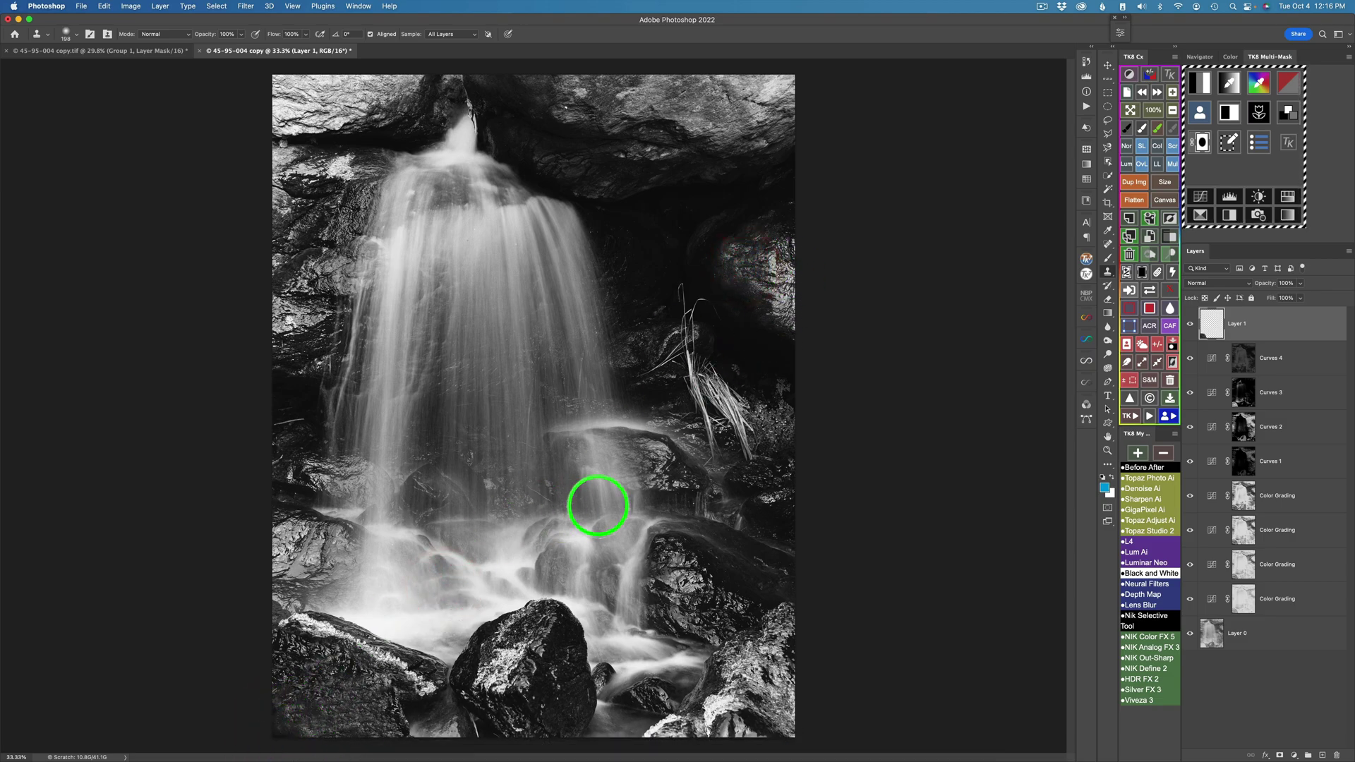
- Touch up the cloned rock's lower-left area and compare the photo with the clone layer hidden and shown
left_click_drag(331, 717, 296, 738)
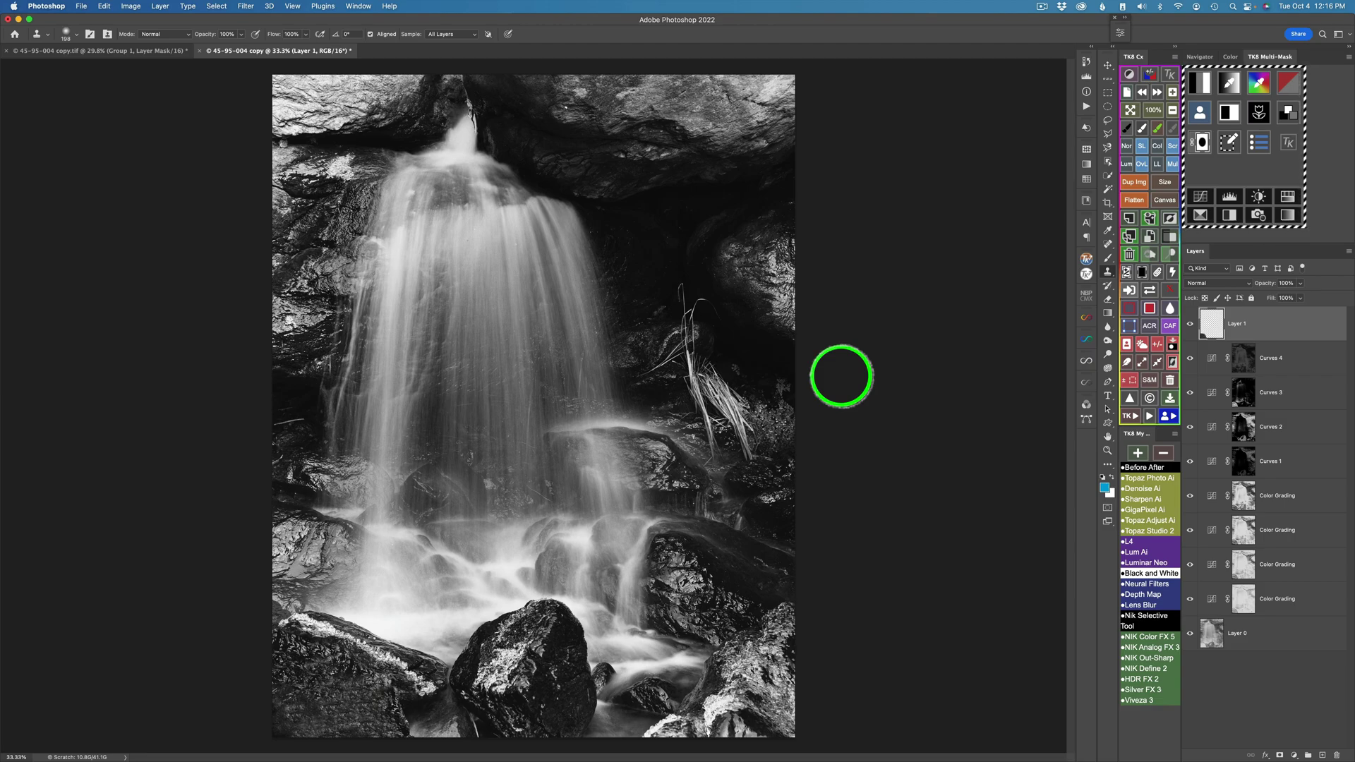
left_click(257, 725)
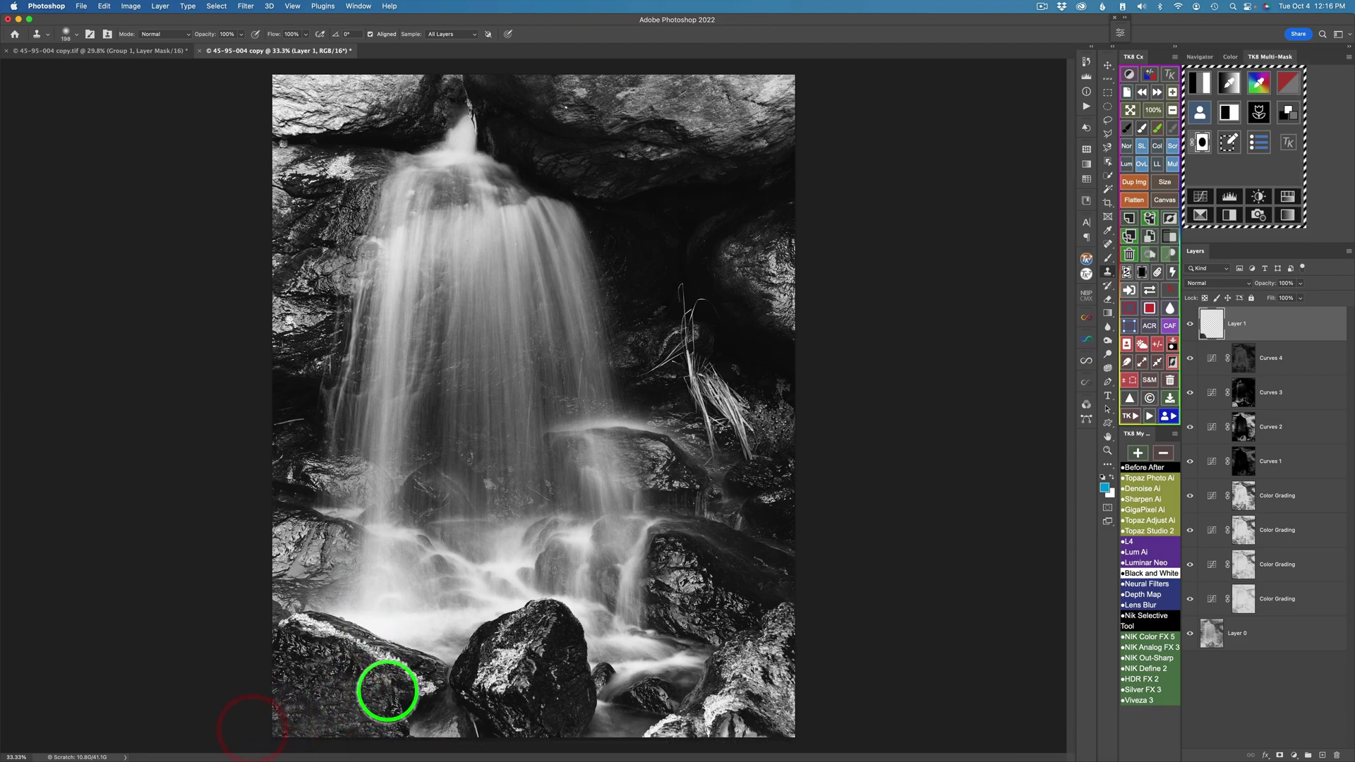
left_click(273, 715)
left_click(359, 695)
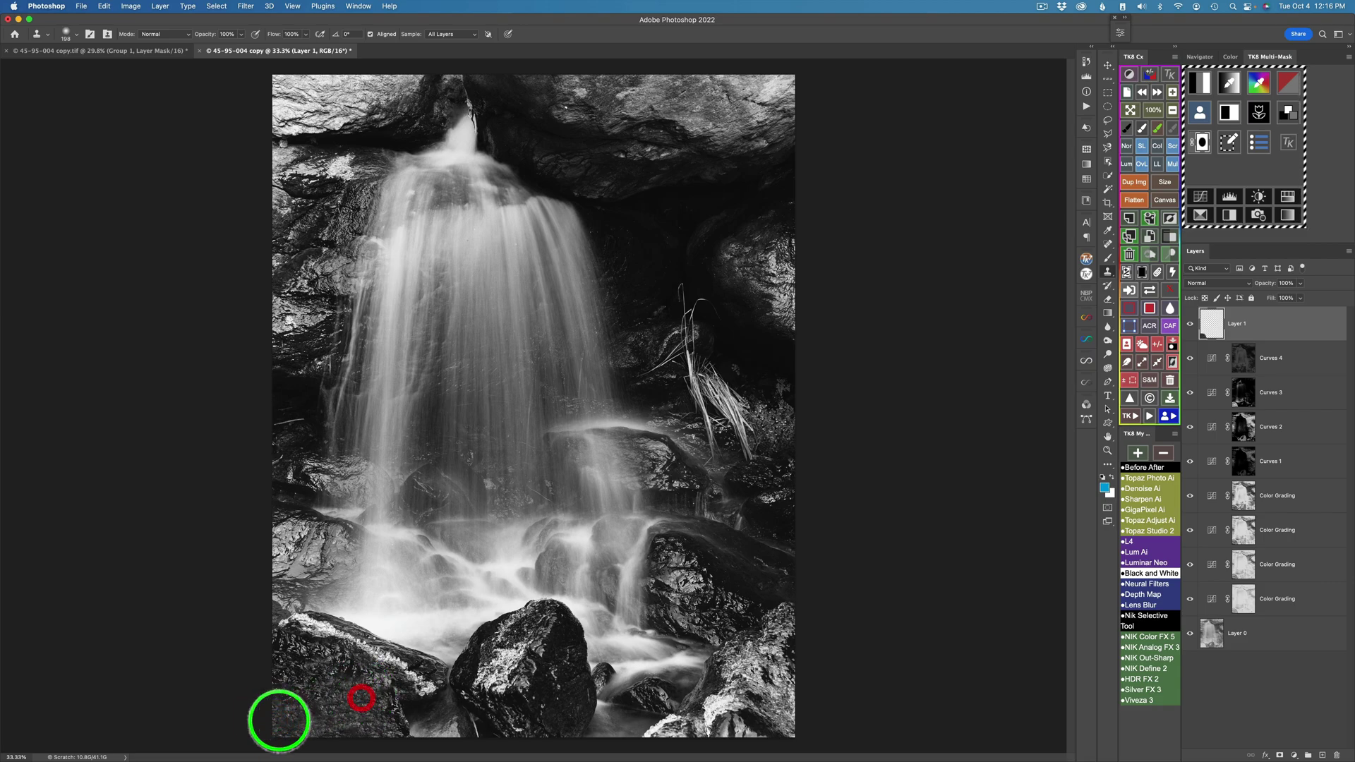
left_click(266, 726)
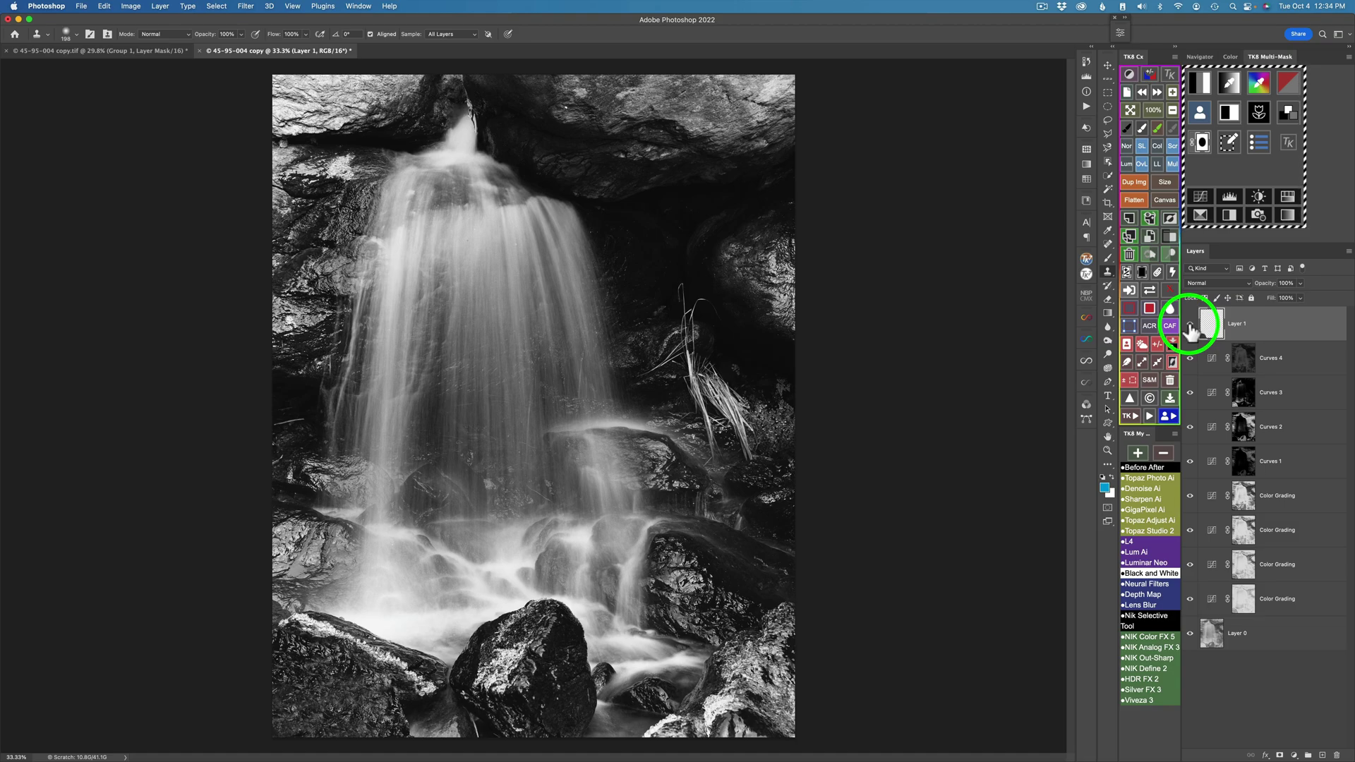
left_click(1190, 326)
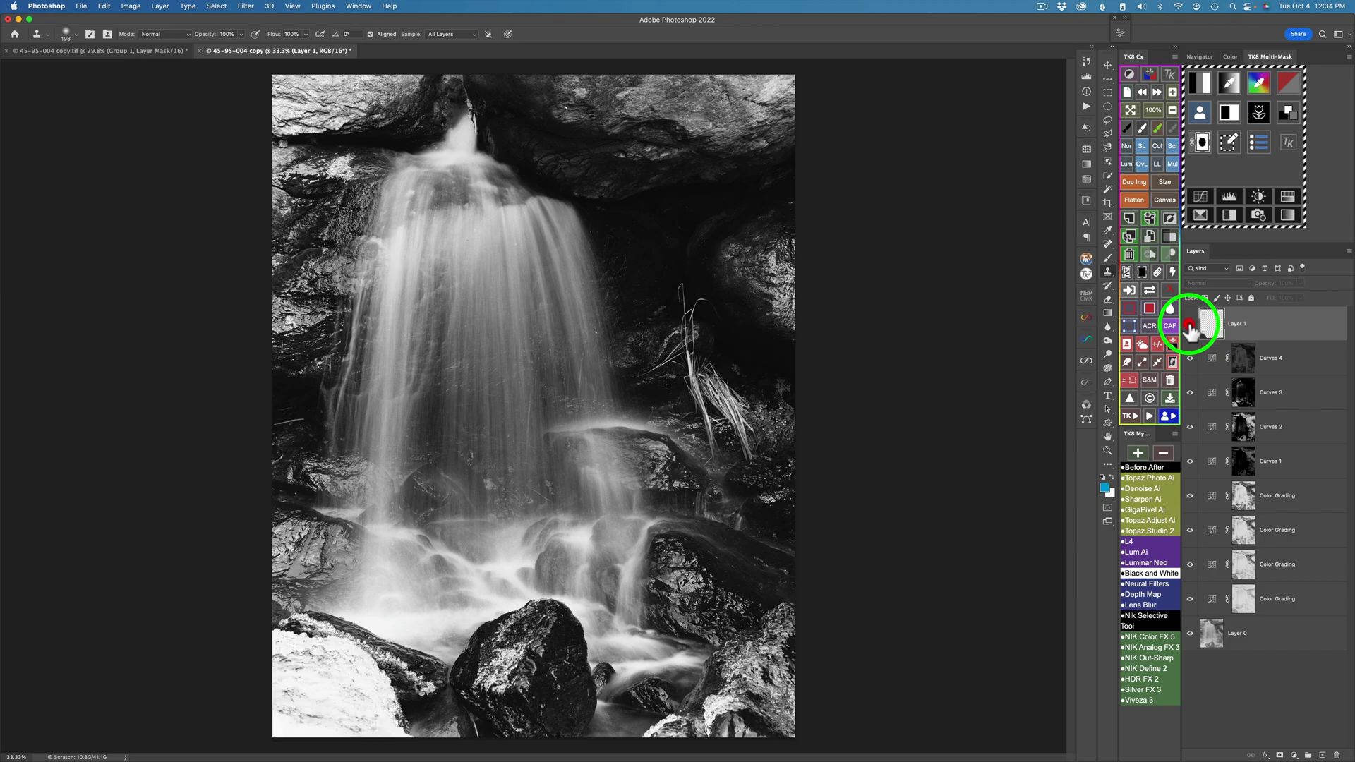
left_click(1190, 327)
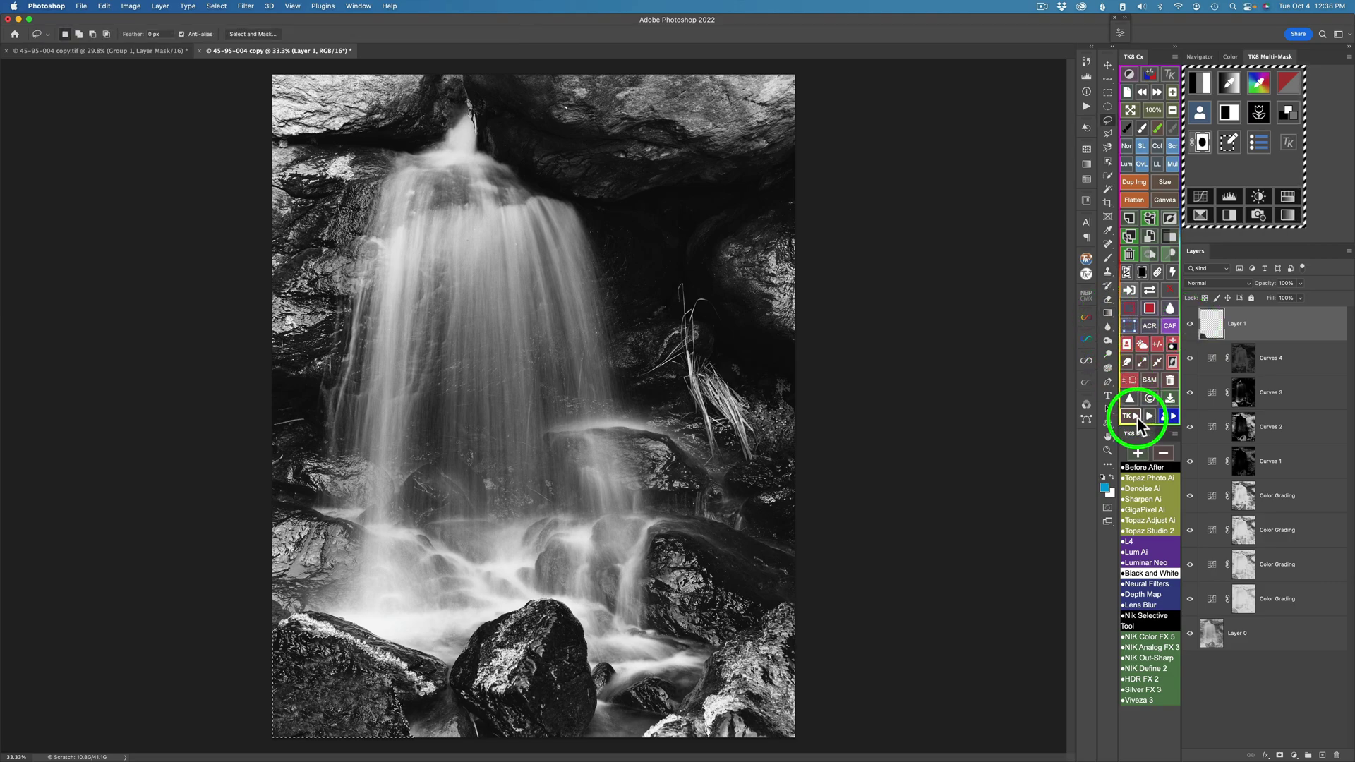
- Run the TK Vignette action and accept a Gaussian Blur radius of 610.7 pixels for its mask
left_click(1136, 416)
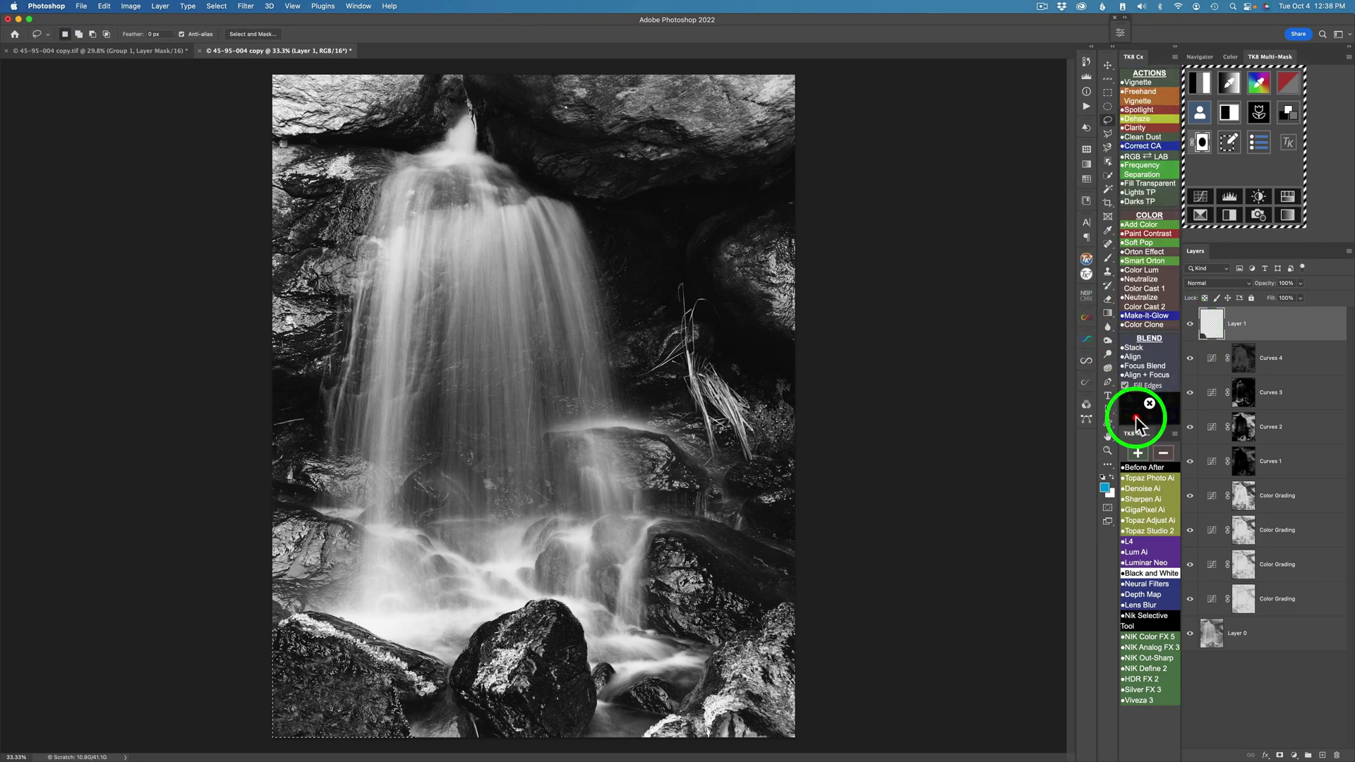
left_click(1138, 81)
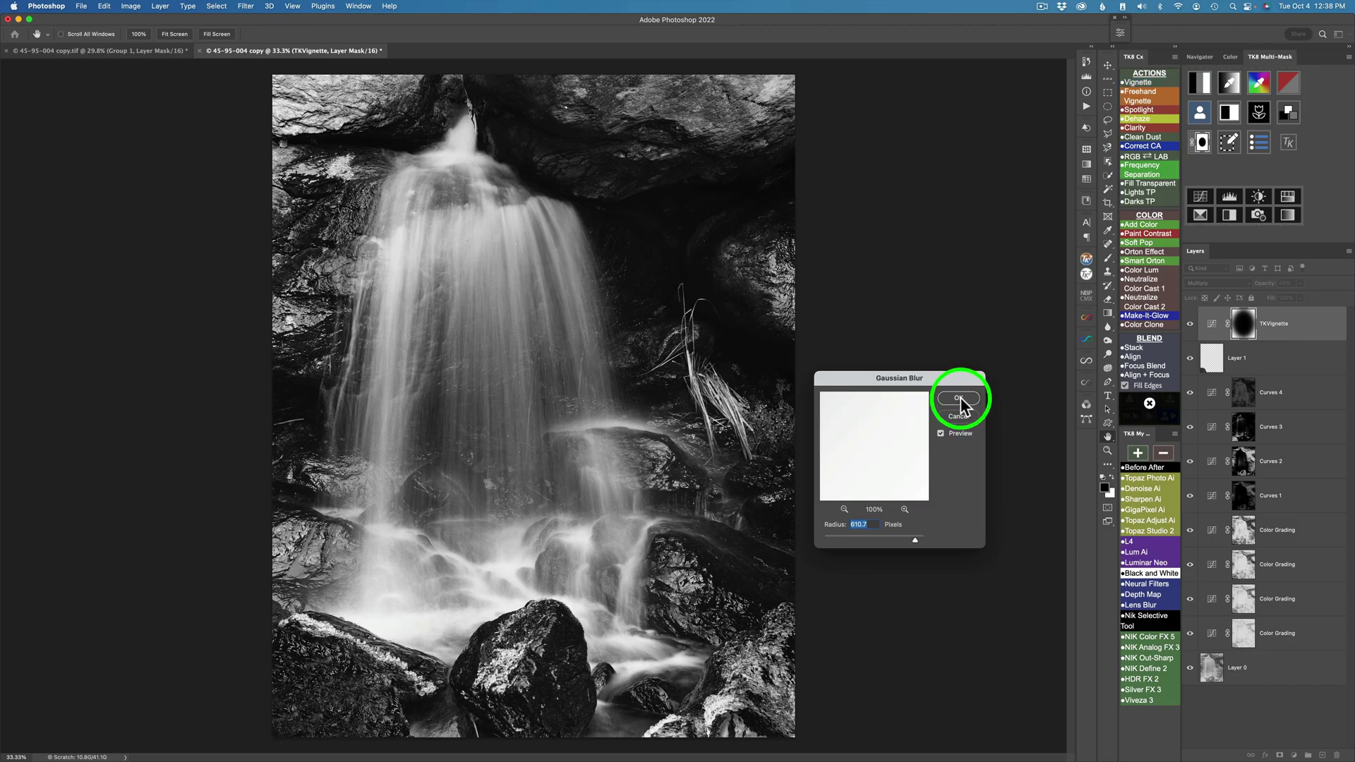
left_click(960, 399)
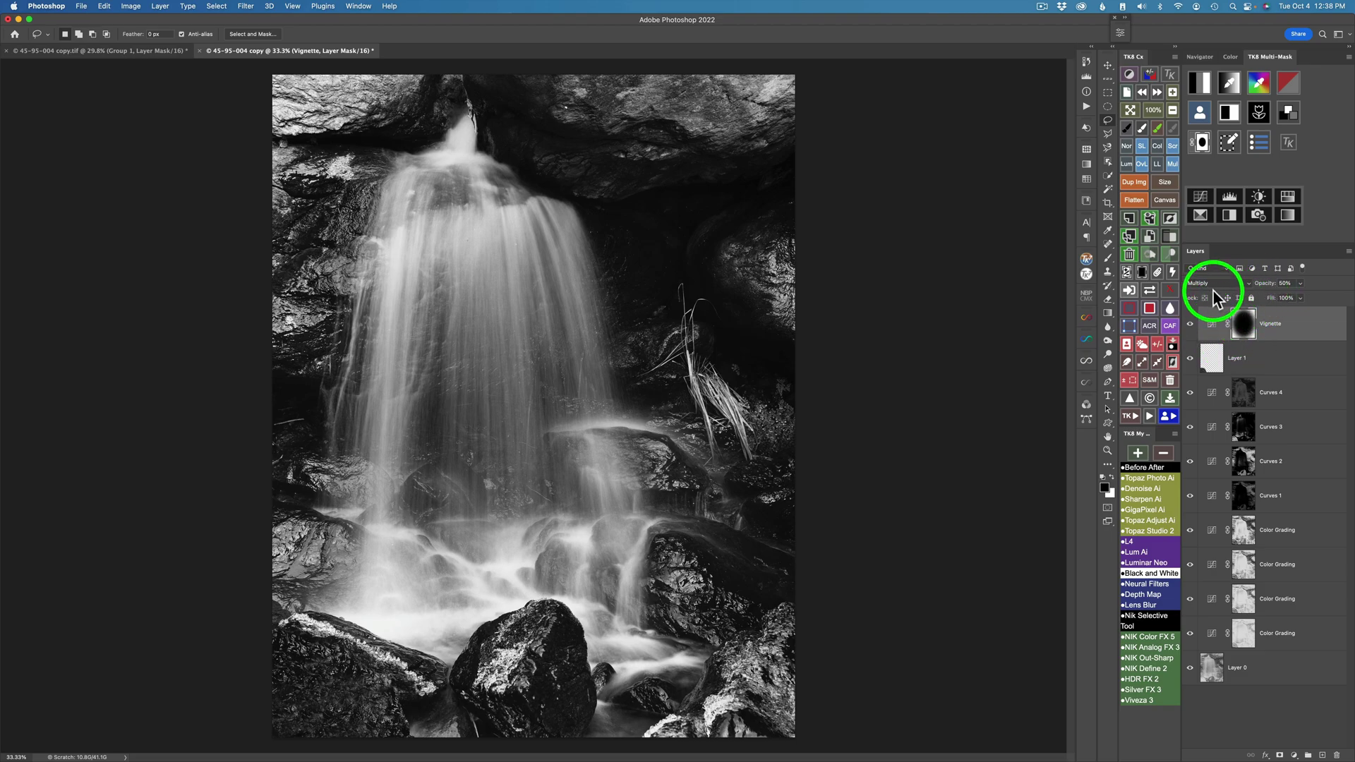
- Compare the photo with and without the vignette, and raise the Vignette layer's opacity to 78%
left_click(1189, 326)
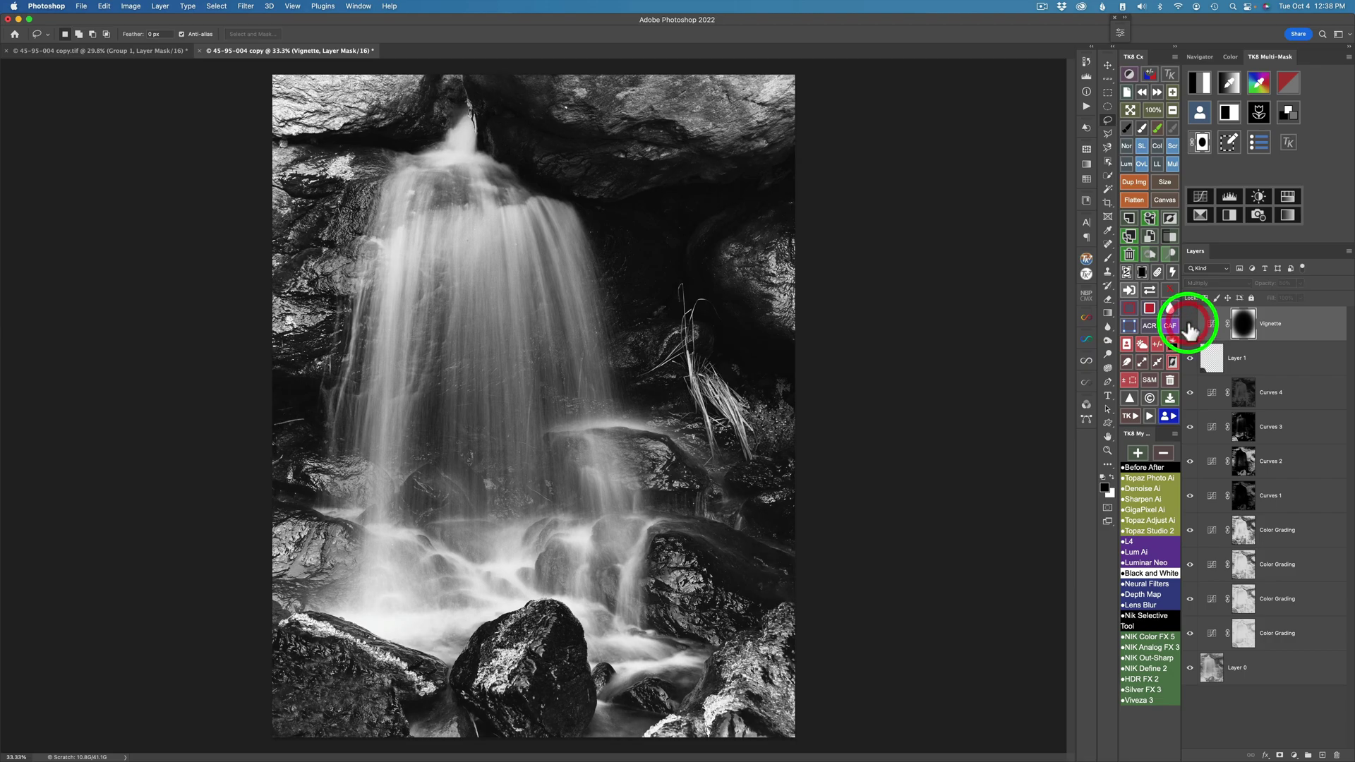
left_click(1189, 326)
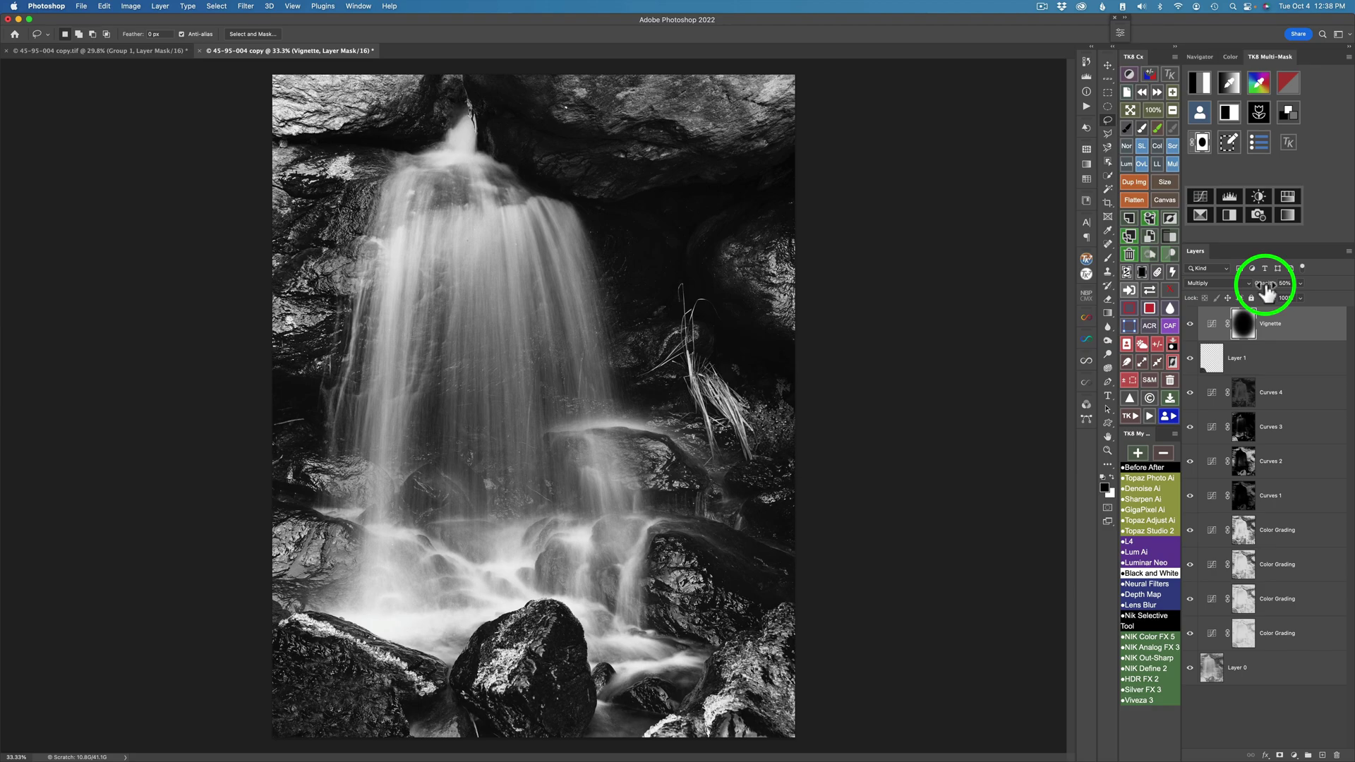
left_click_drag(1268, 289, 1282, 294)
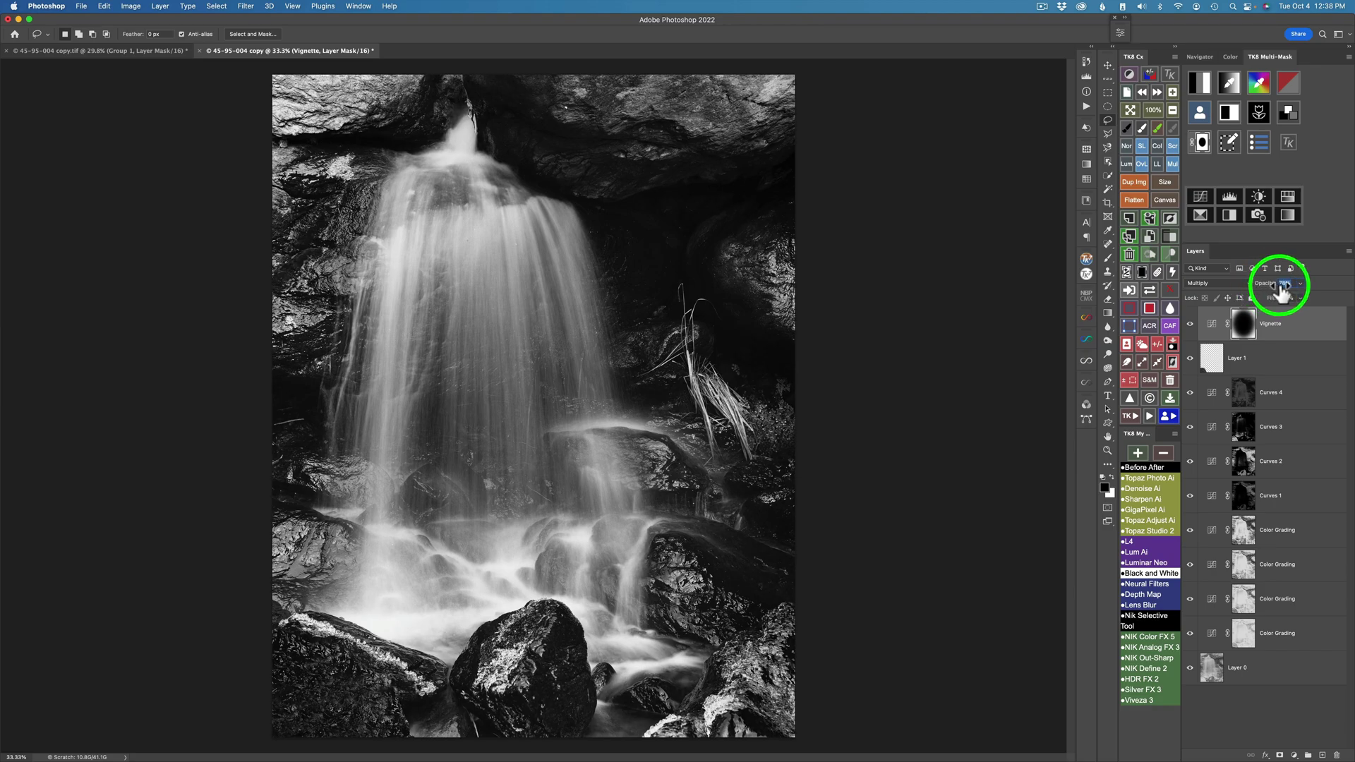
- Split the Vignette layer's underlying-layer Blend If black point, with its upper half at 86, and compare the vignette off and on
double_click(1322, 325)
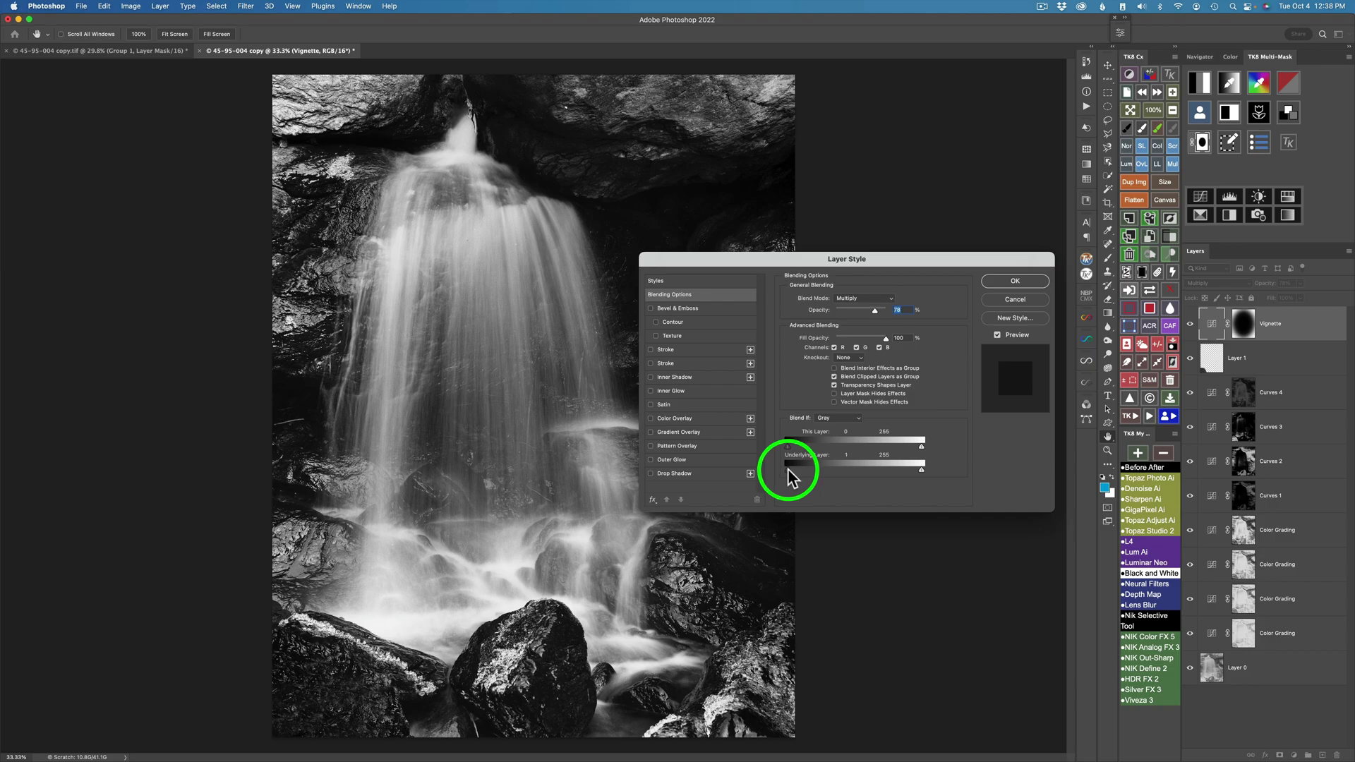
left_click_drag(788, 472, 805, 472)
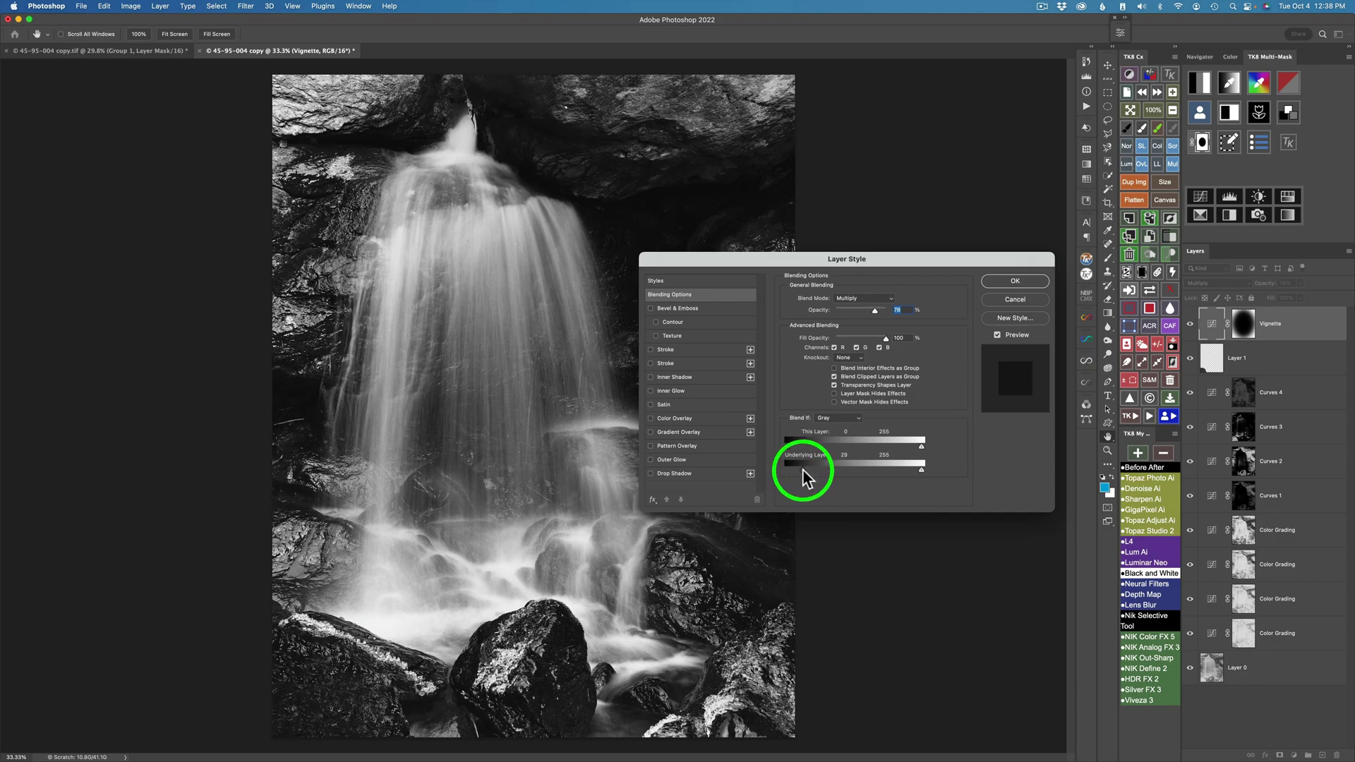
mouse_move(803, 468)
left_mouse_down()
mouse_move(865, 476)
mouse_move(812, 472)
left_mouse_up()
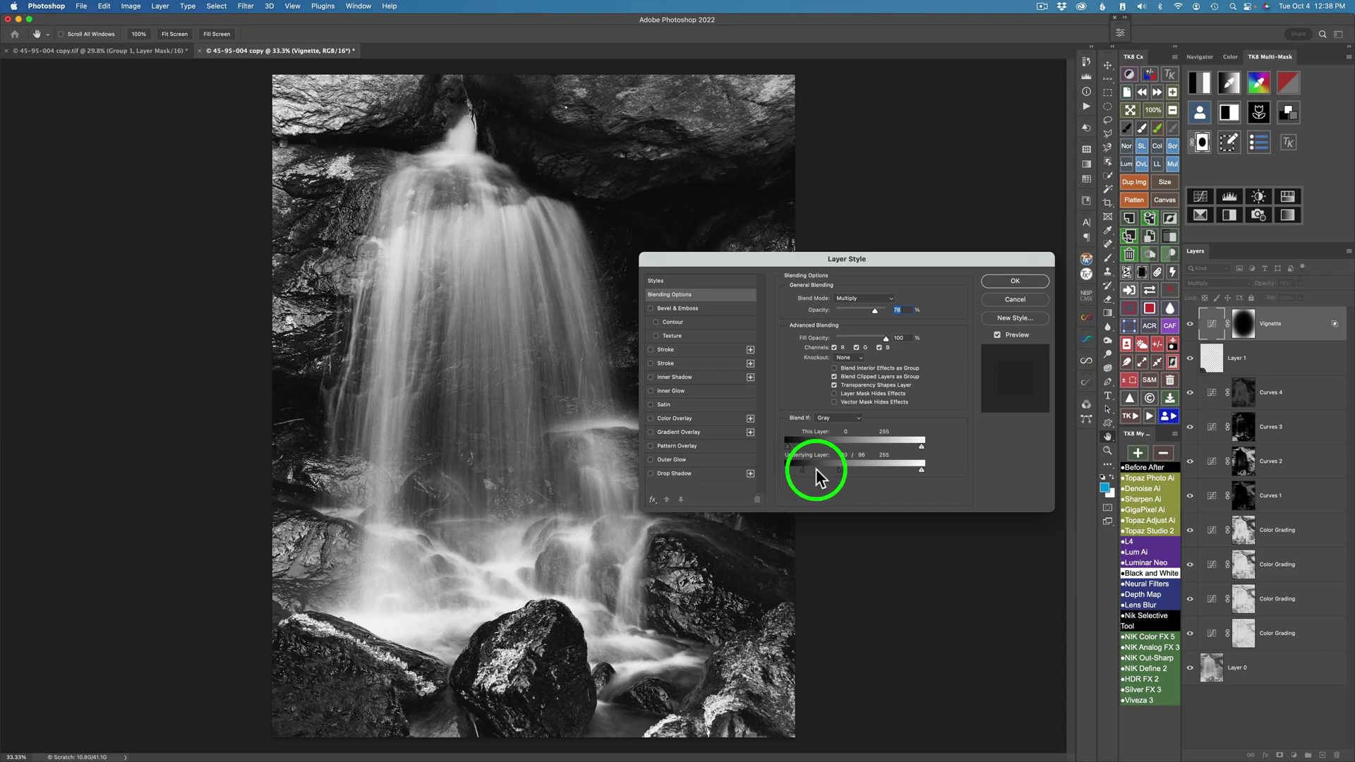
left_click(1022, 284)
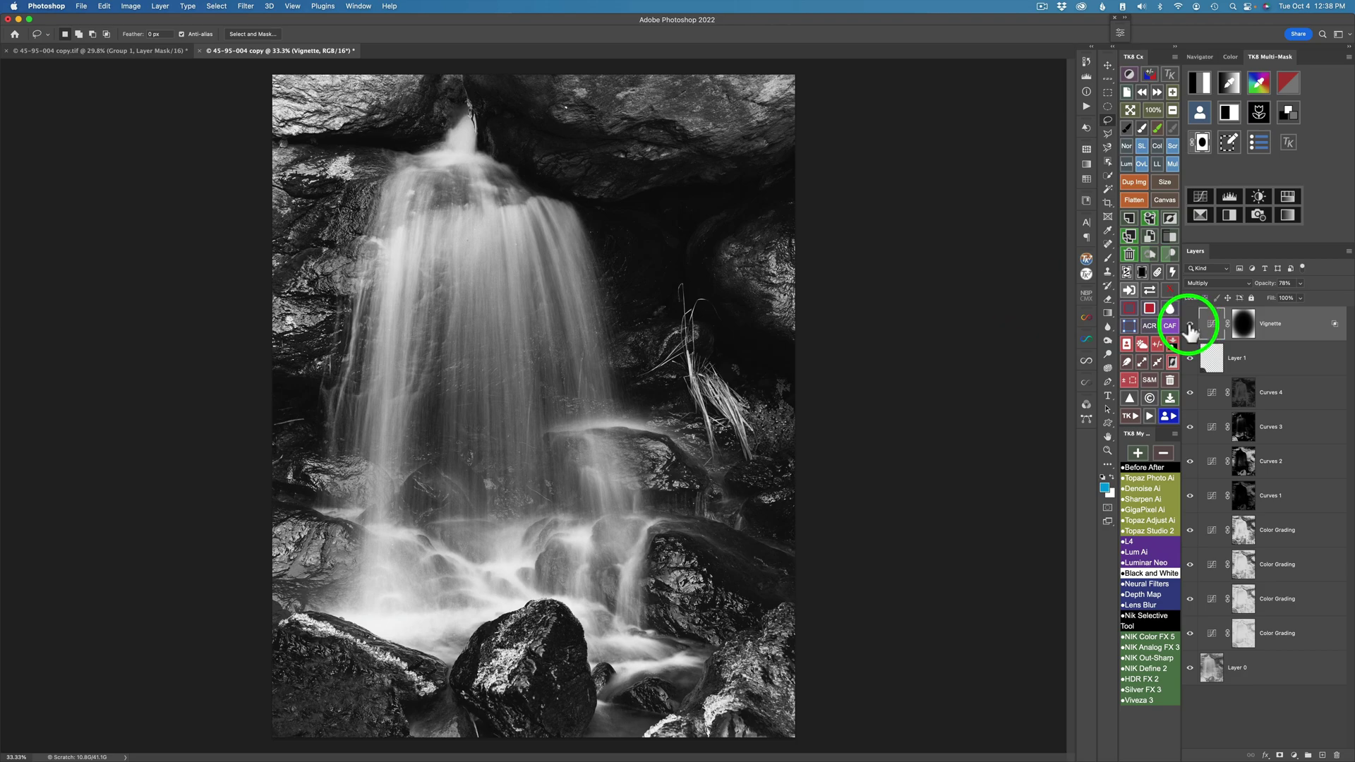
left_click(1190, 324)
left_click(1190, 325)
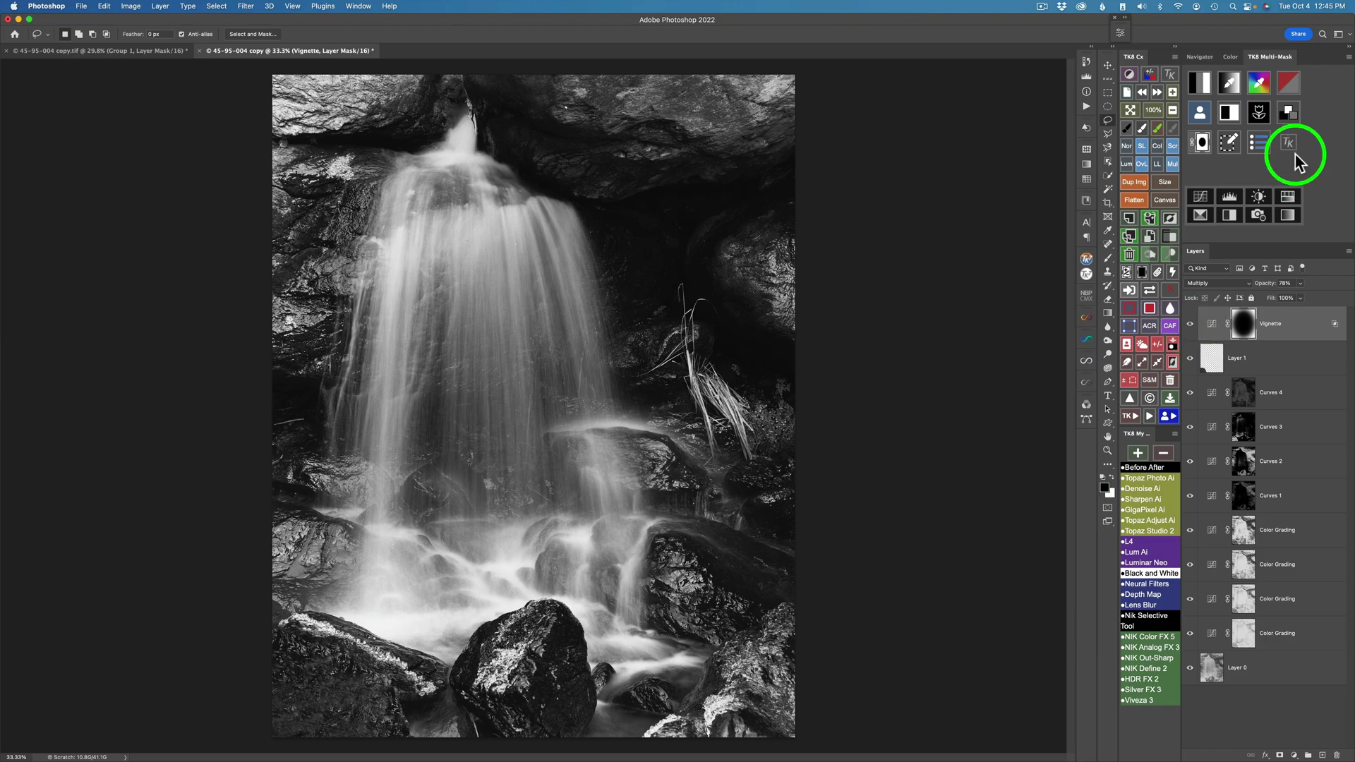
- Add a Color Grading layer above the Vignette layer and tint its midtones slightly toward warm yellow-orange
left_click(1289, 112)
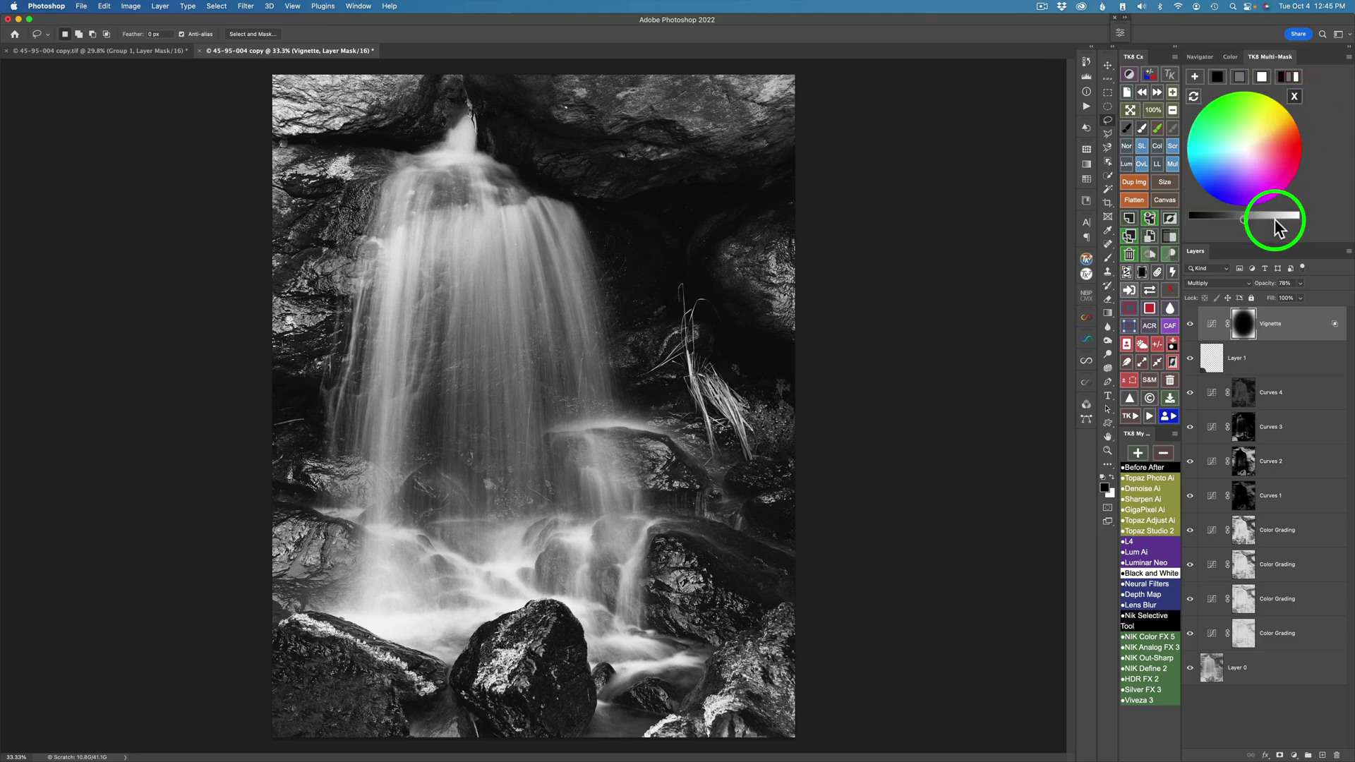
left_click(1196, 79)
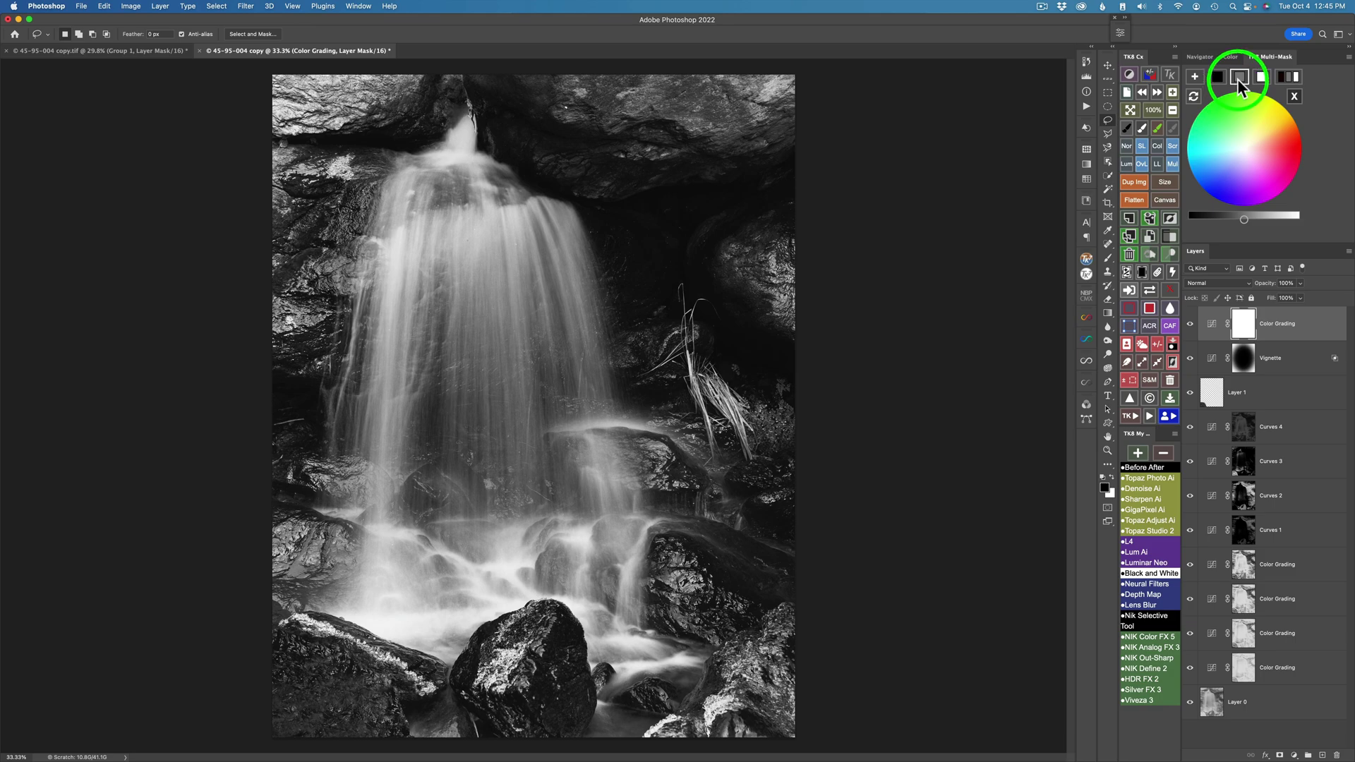
left_click(1240, 76)
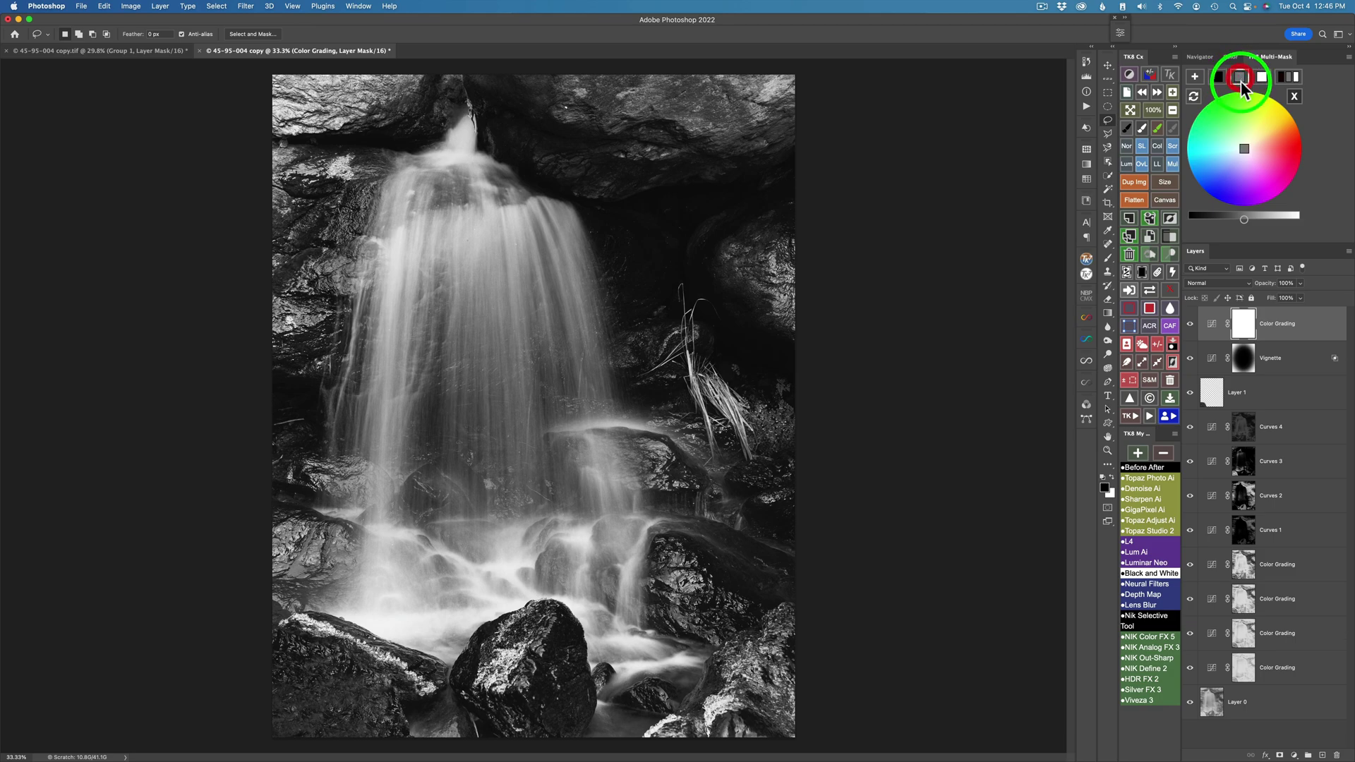
left_click(1248, 145)
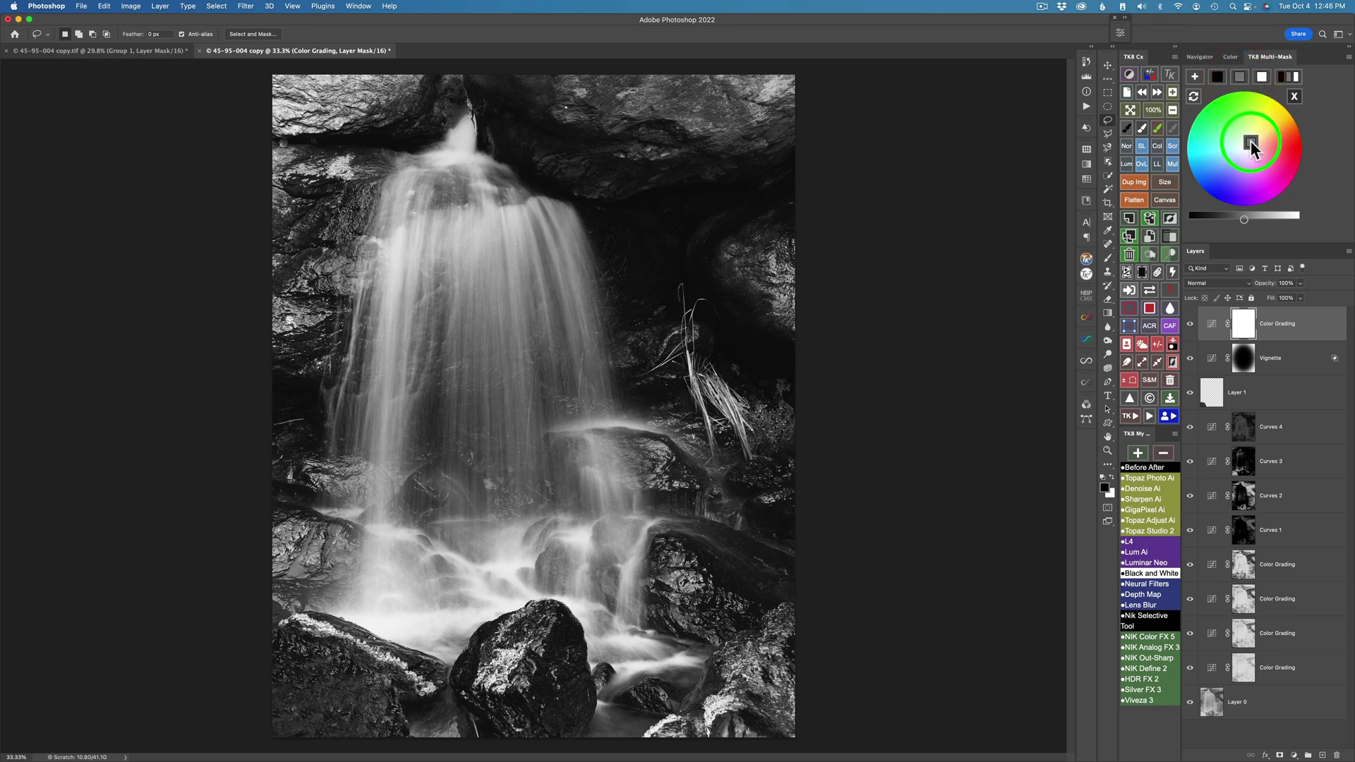
left_click_drag(1248, 142, 1255, 143)
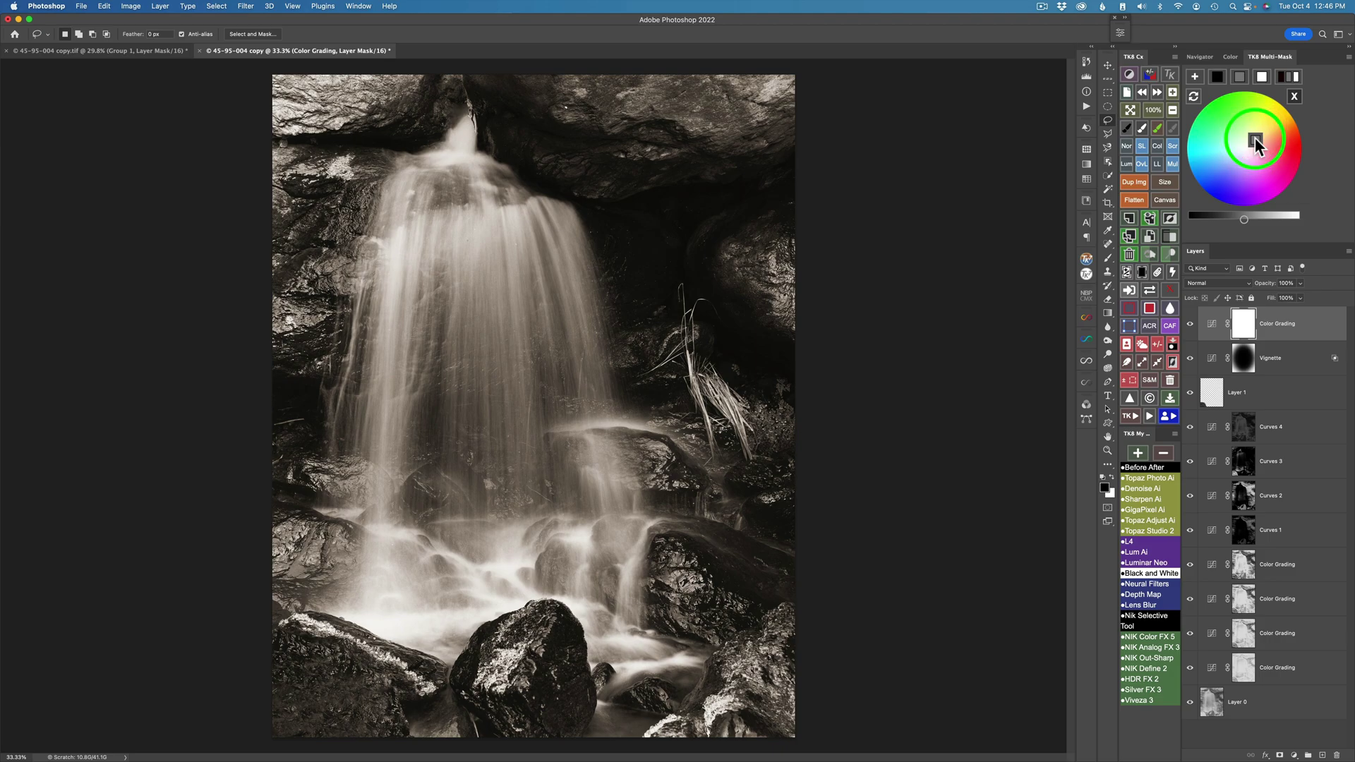
- Tint the new Color Grading layer's shadows slightly toward blue
left_click(1218, 76)
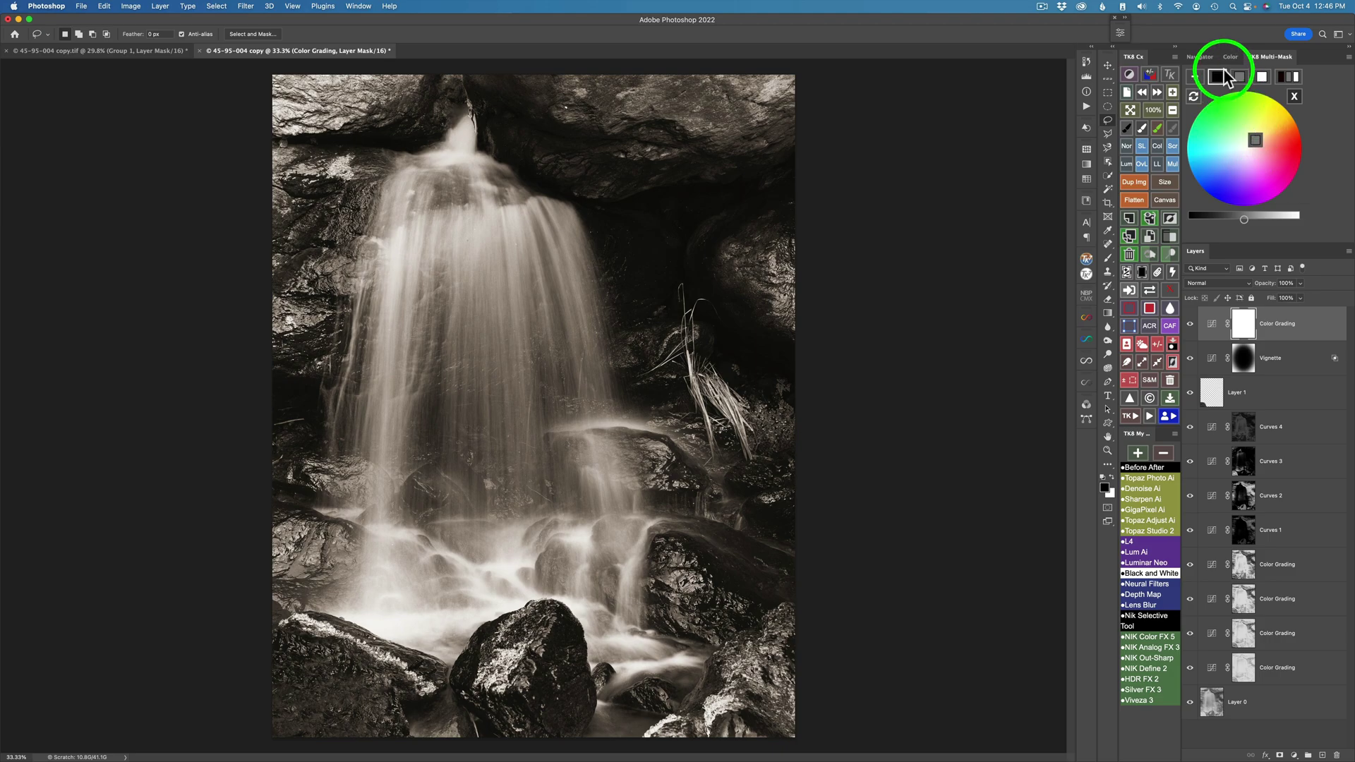
left_click(1241, 155)
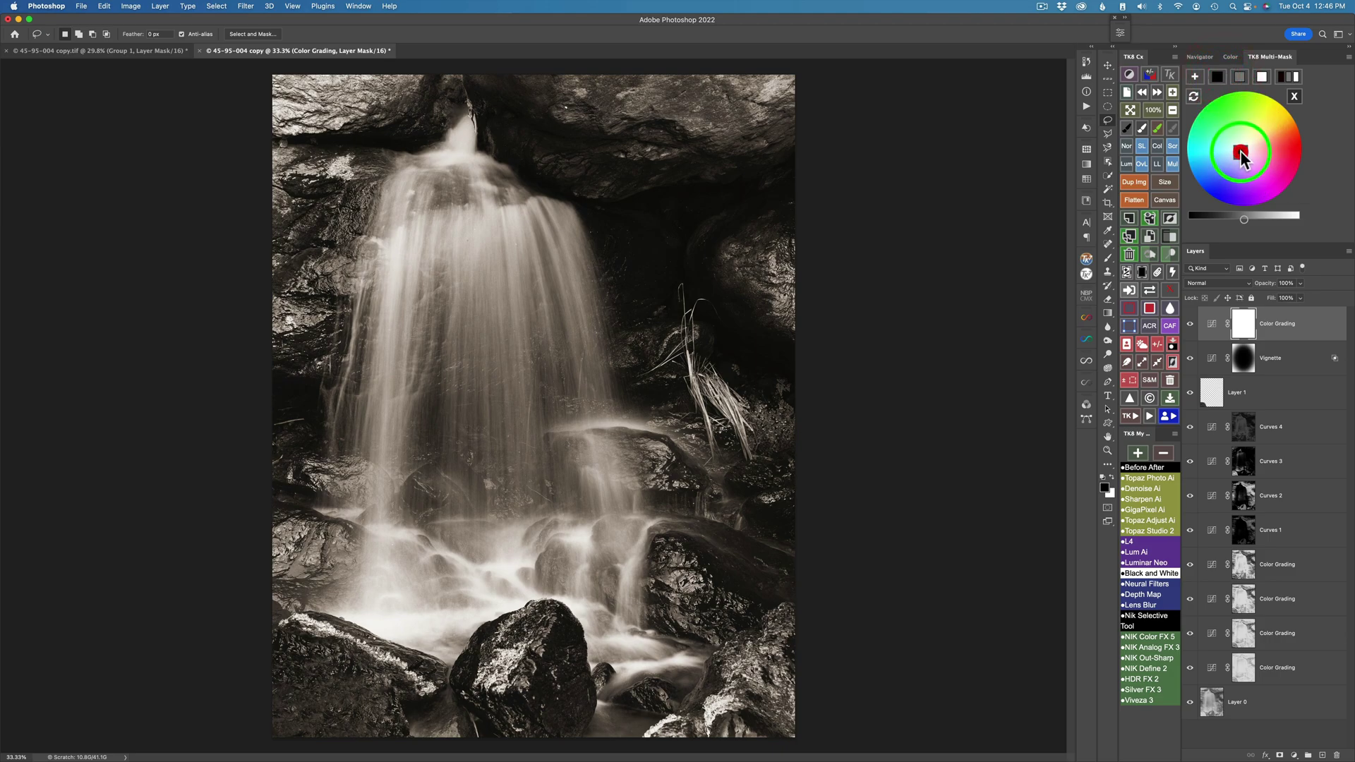
left_click_drag(1243, 159, 1236, 160)
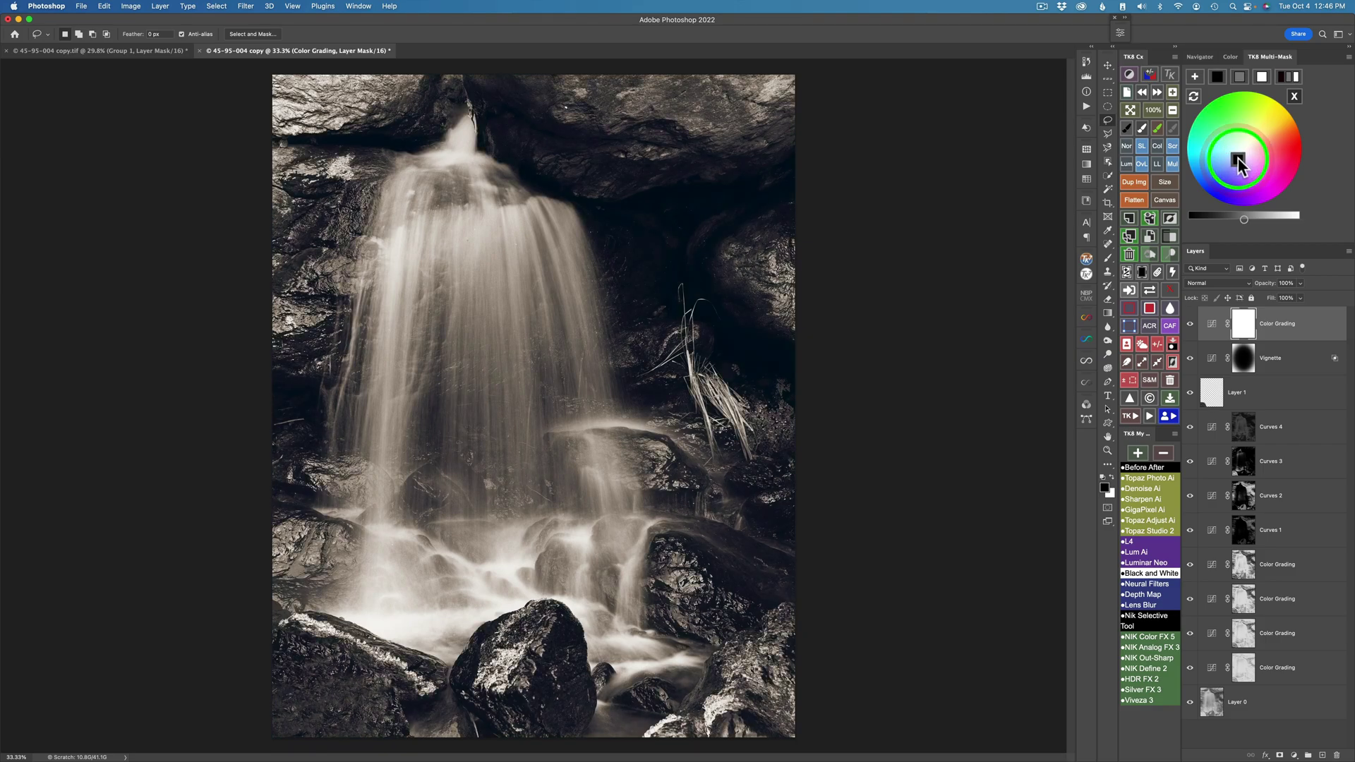
- Compare the photo with the top Color Grading layer hidden and shown, and lower that layer's opacity to 94%
left_click(1193, 326)
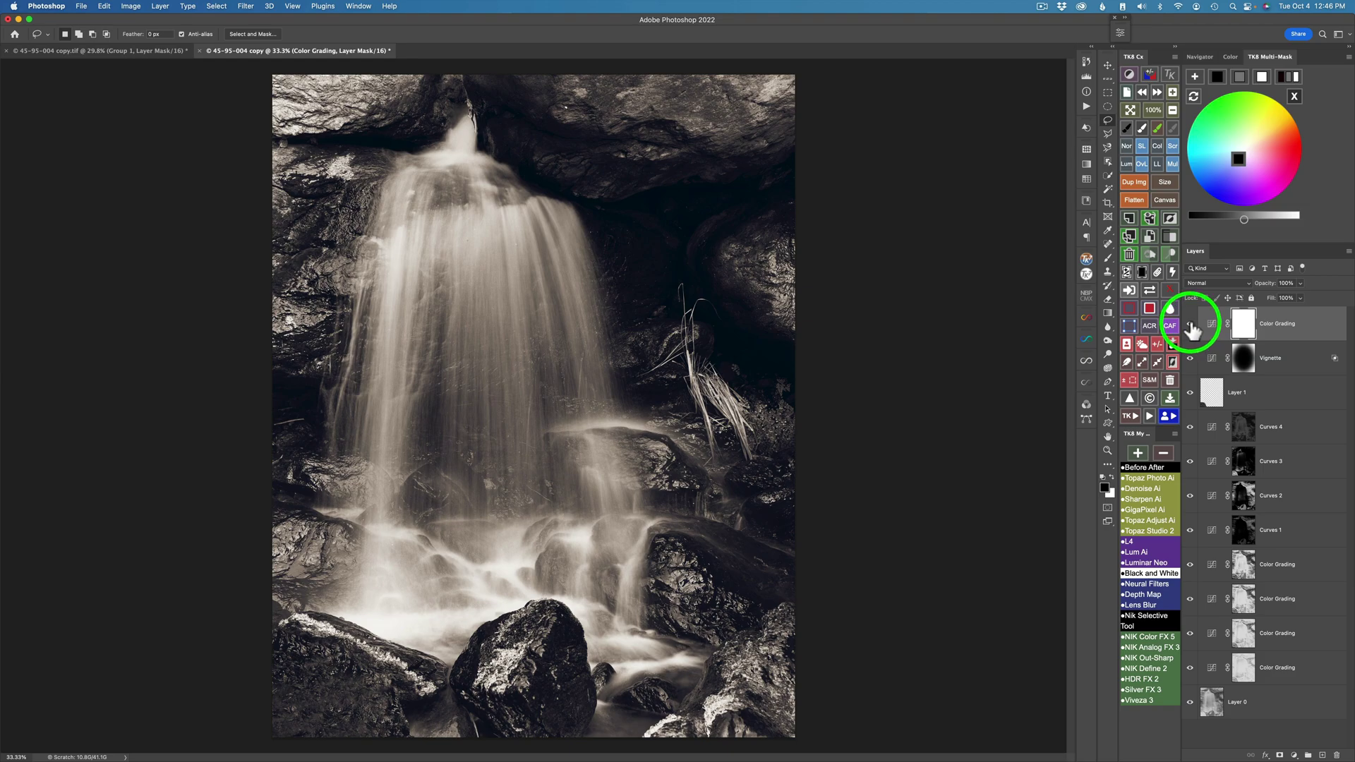
left_click(1191, 324)
left_click(1192, 326)
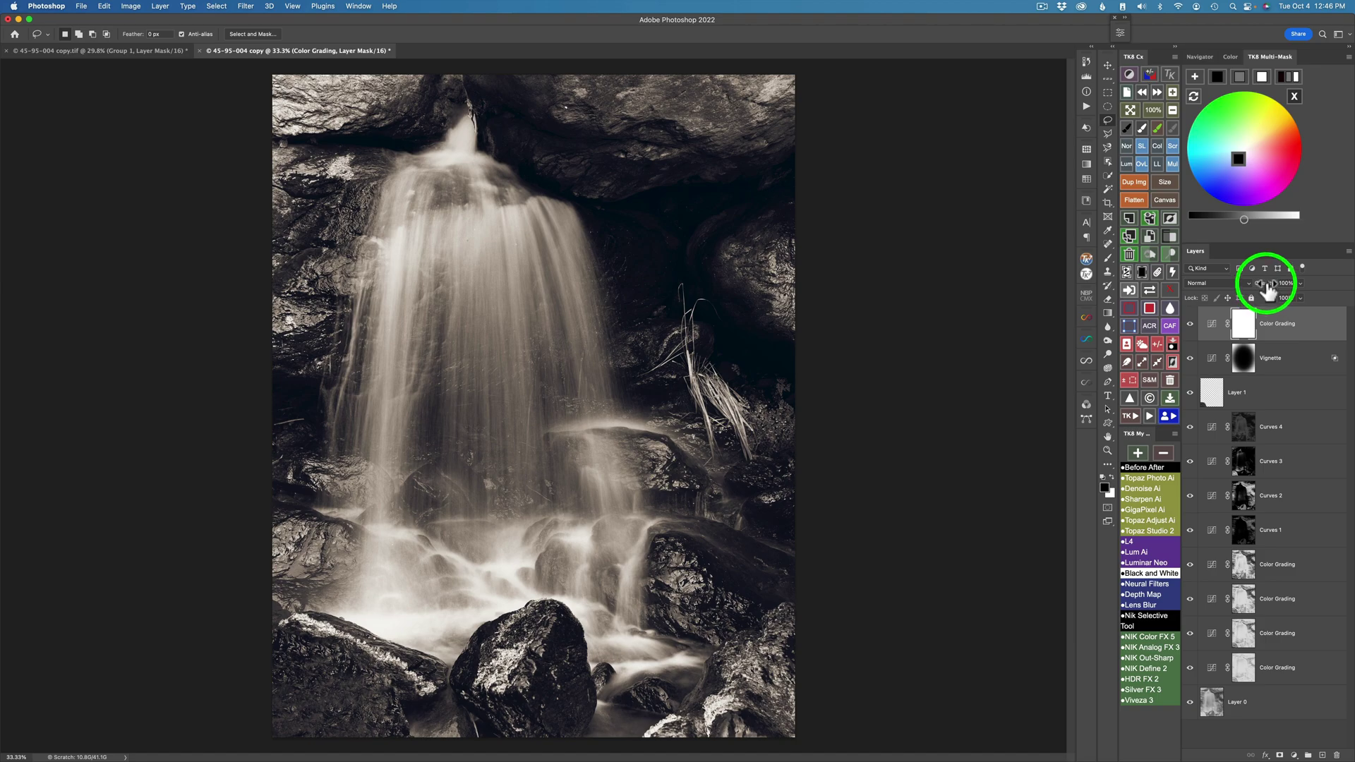
left_click_drag(1268, 290, 1100, 286)
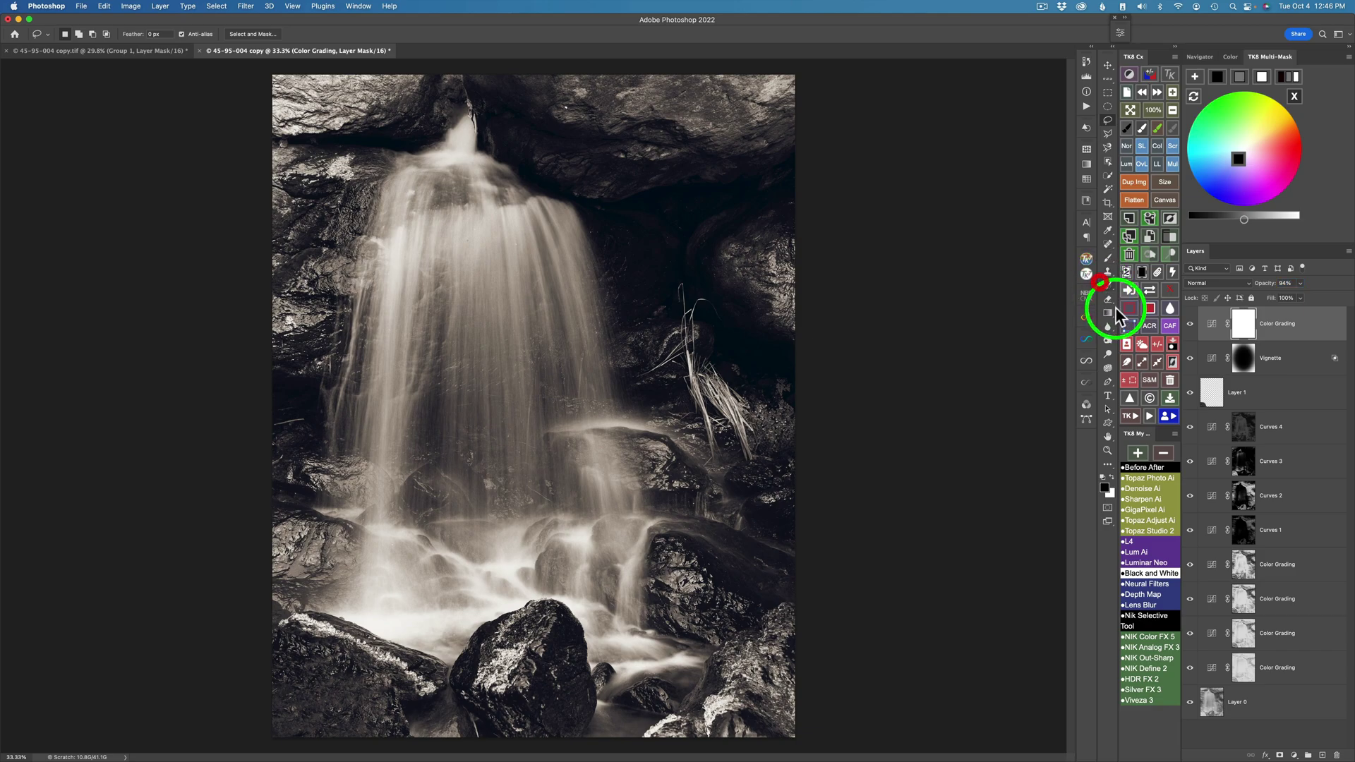
left_click(1190, 327)
left_click(1190, 326)
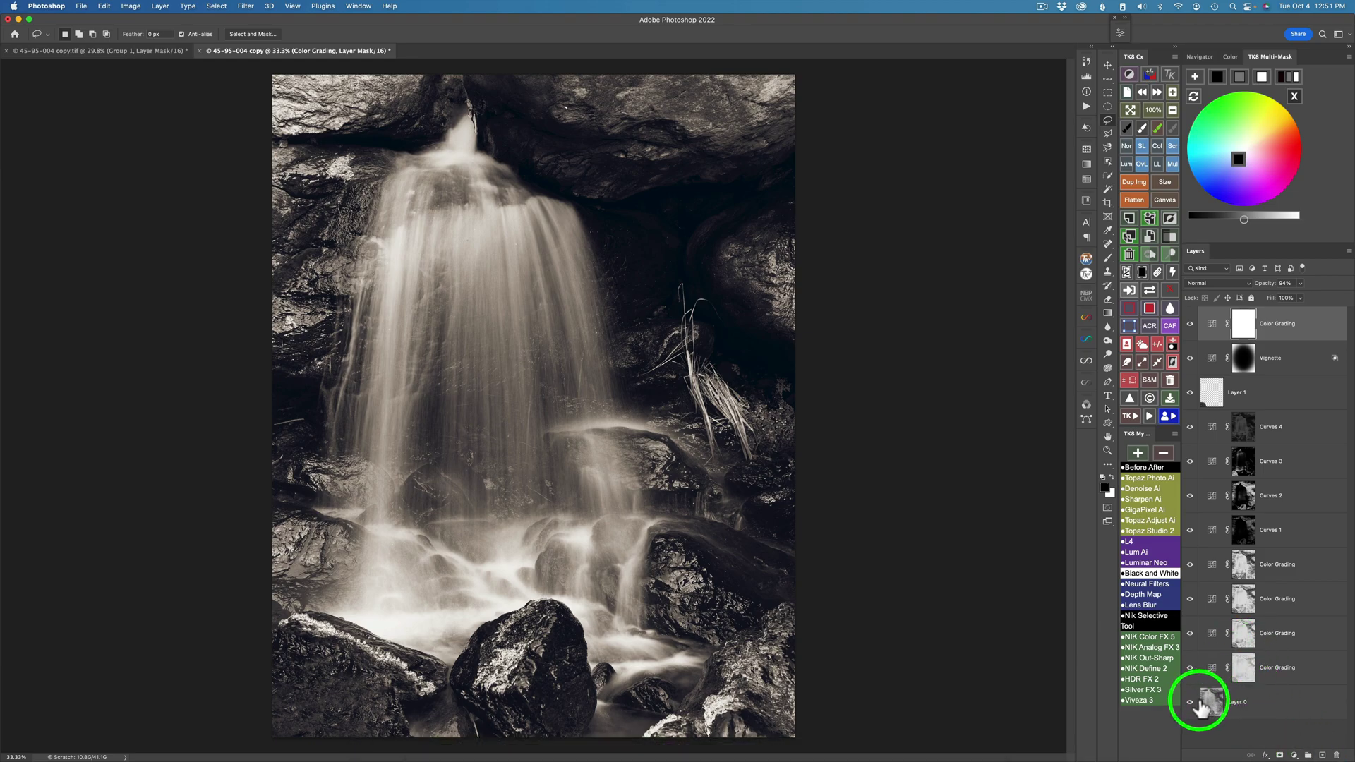
- Compare the original Layer 0 on its own with the fully edited photo twice, leaving all layers shown
left_click(1191, 705, "alt")
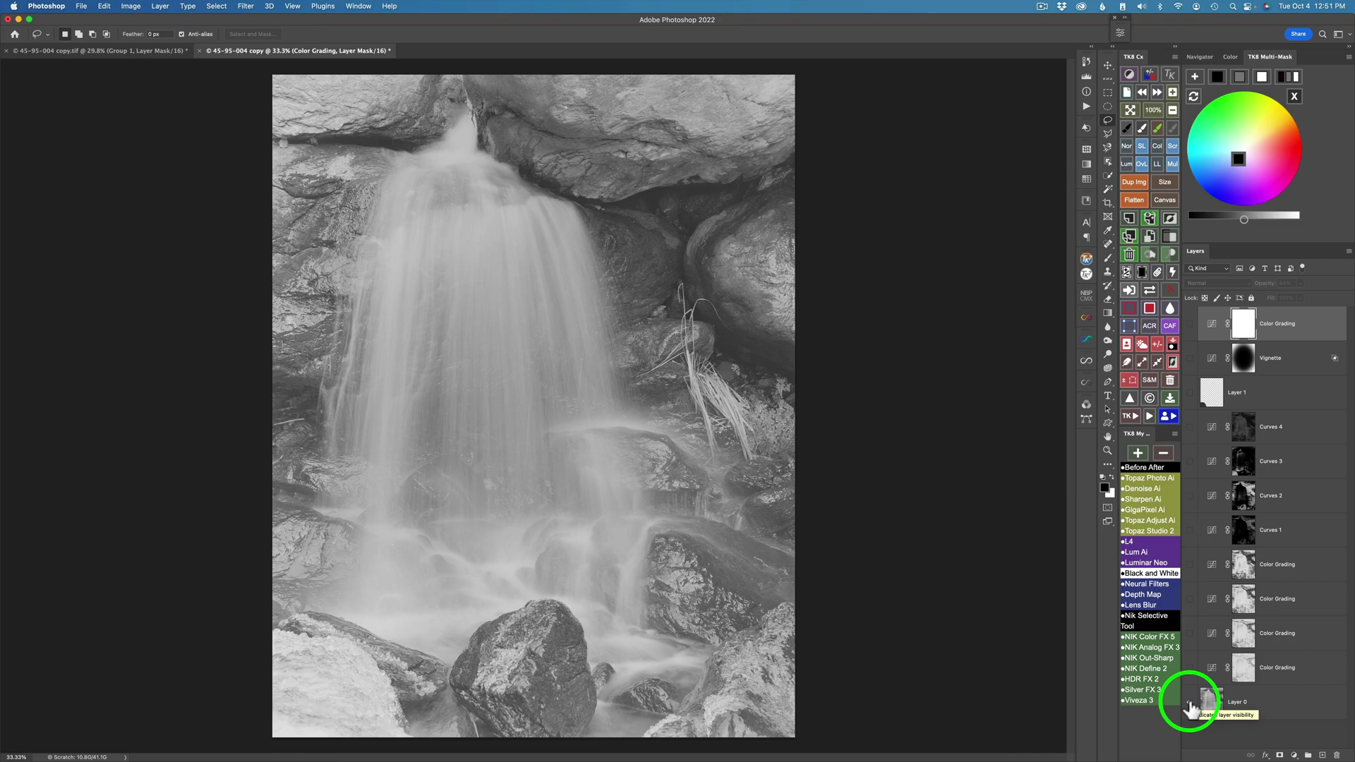
left_click(1191, 706, "alt")
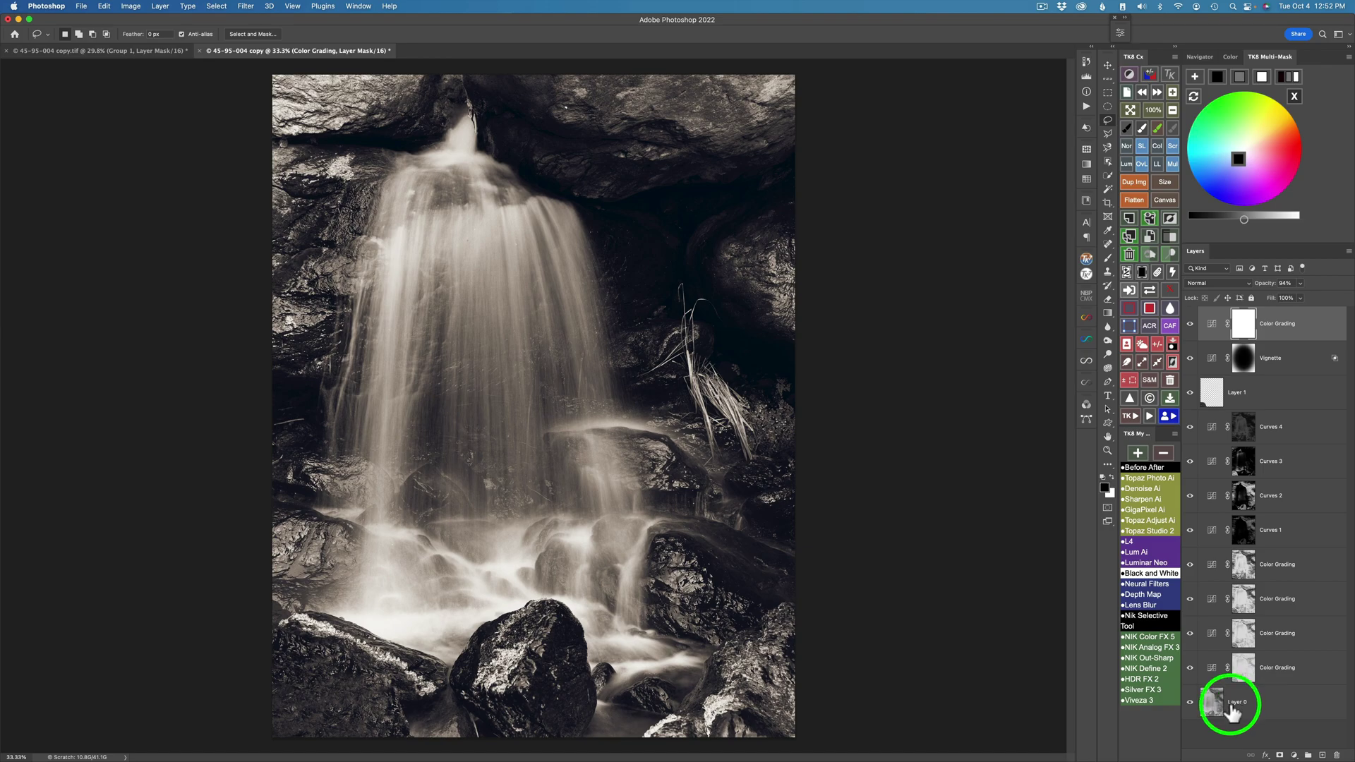
left_click(1190, 703, "alt")
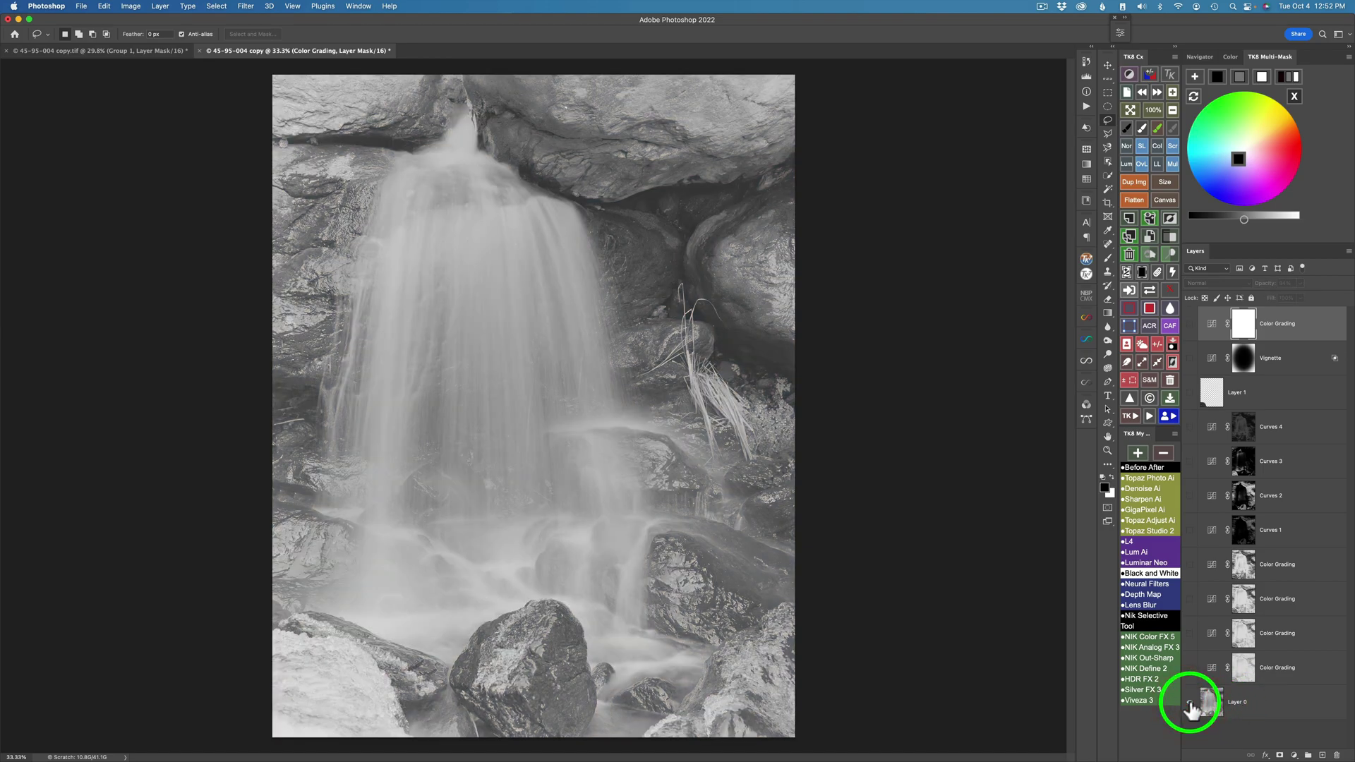
left_click(1191, 703, "alt")
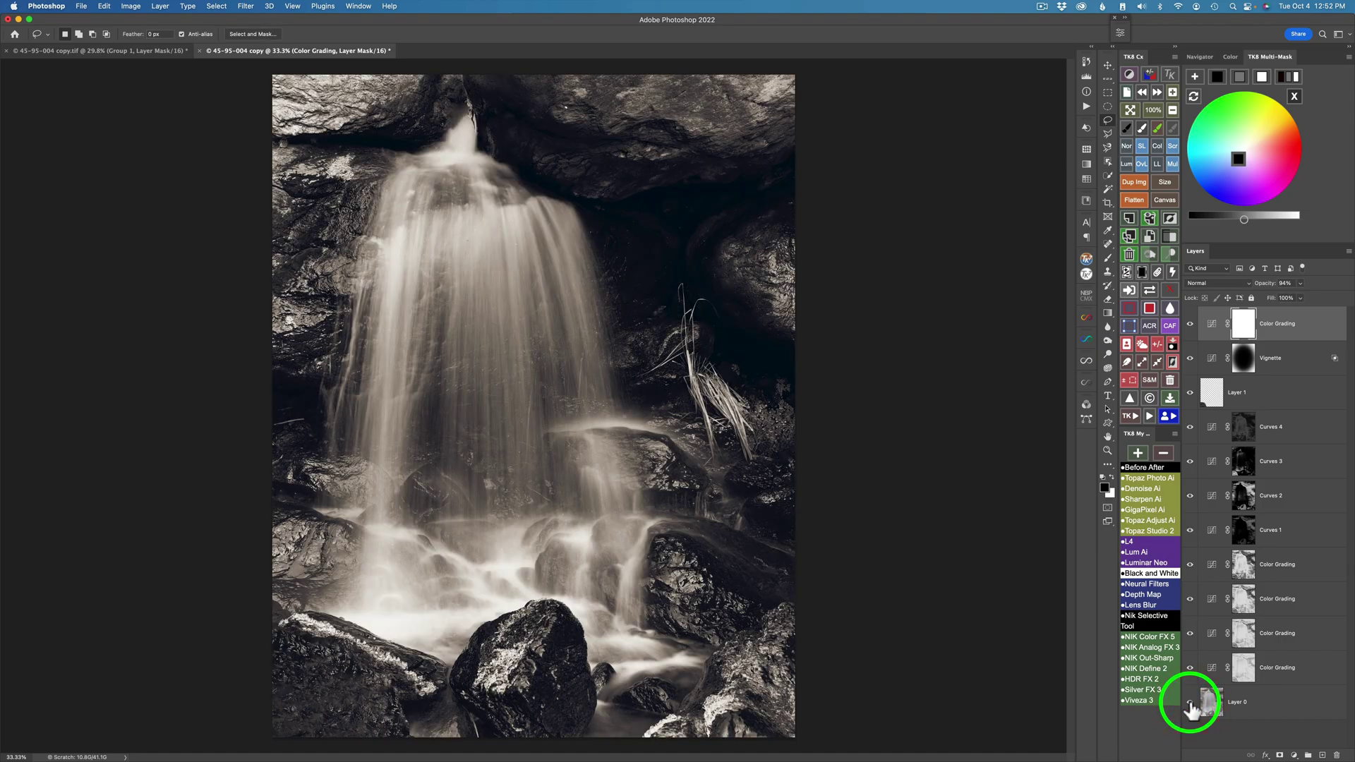